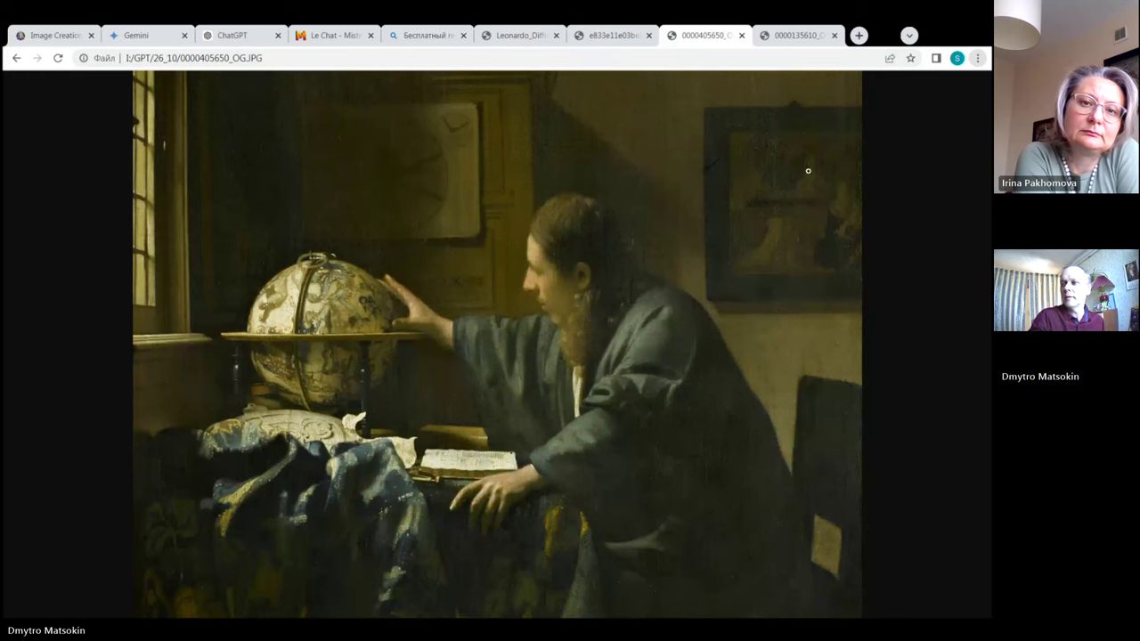
{"action": "left_click", "coordinate": [800, 38]}
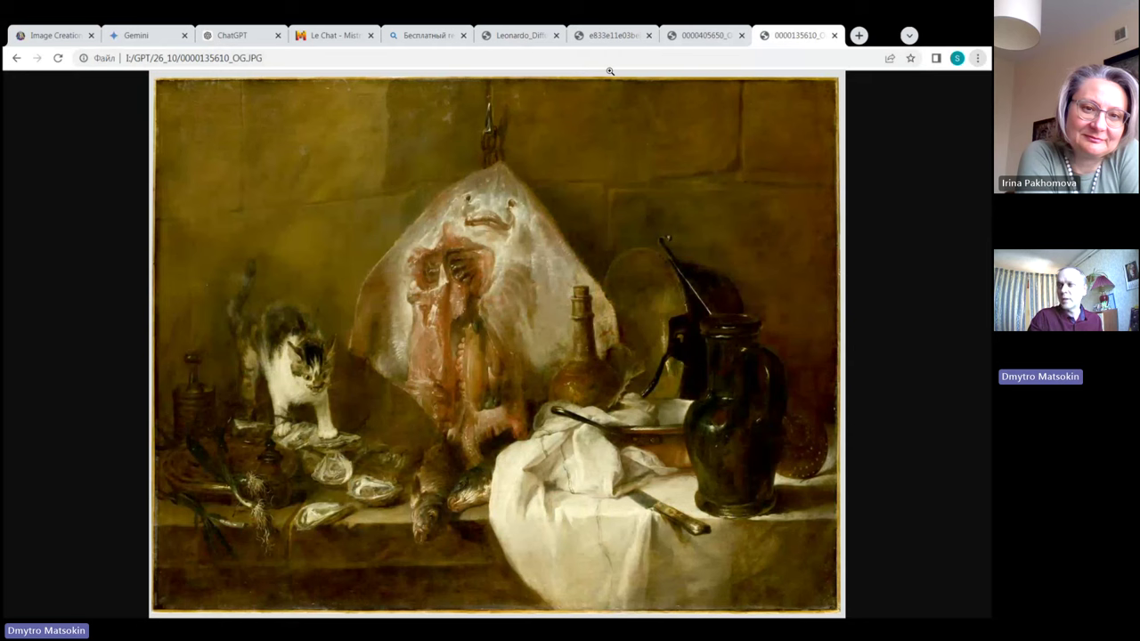
{"action": "mouse_move", "coordinate": [514, 36]}
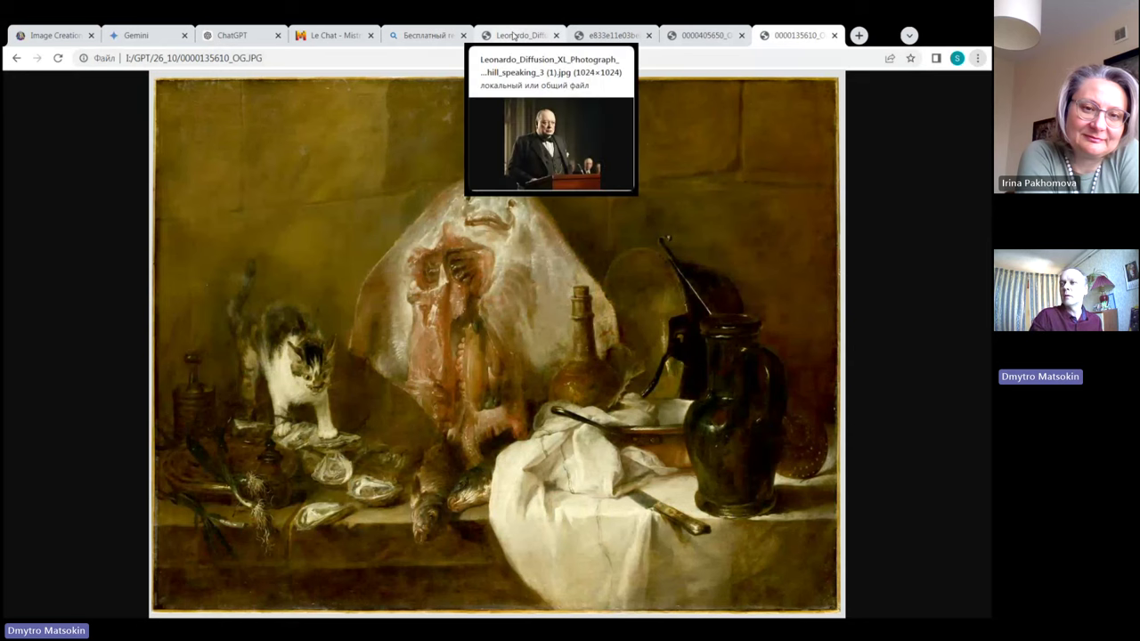
In Gemini, enter "Докладно опиши це зображення. Потім напиши промпт англійською мовою для генерації такого зображення. Довжина промпта – не більше 450 знаків." without line breaks.
{"action": "left_click", "coordinate": [149, 38]}
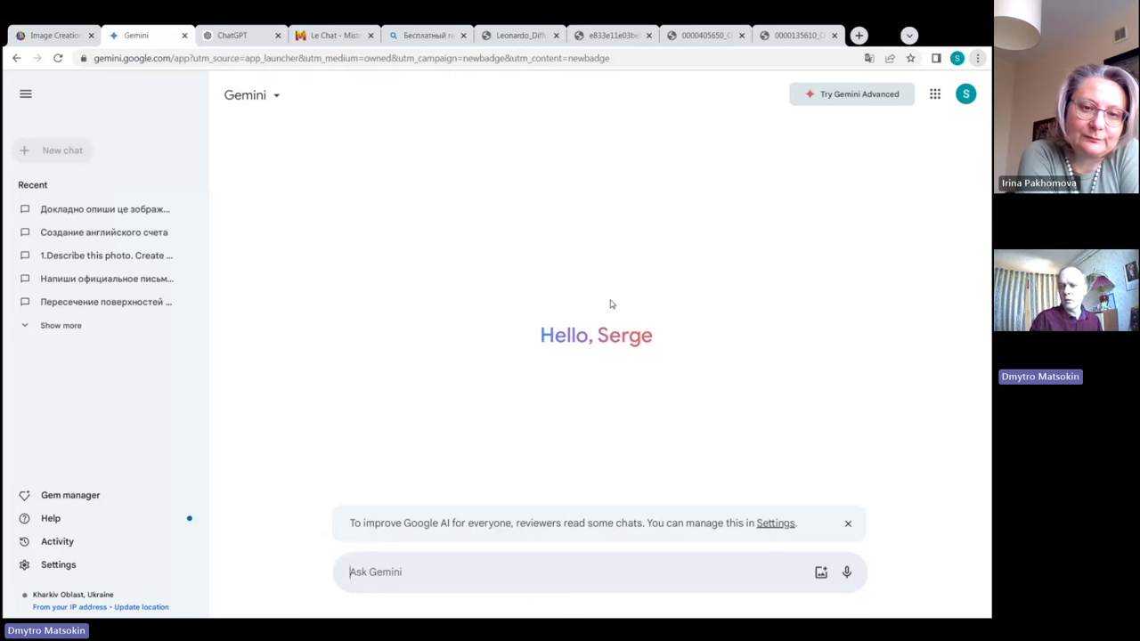
{"action": "type", "text": "Докладно опиши це зображення. Потім напиши промпт англійською мовою для генерації такого зображення. Довжина промпта – не більше 450 знаків."}
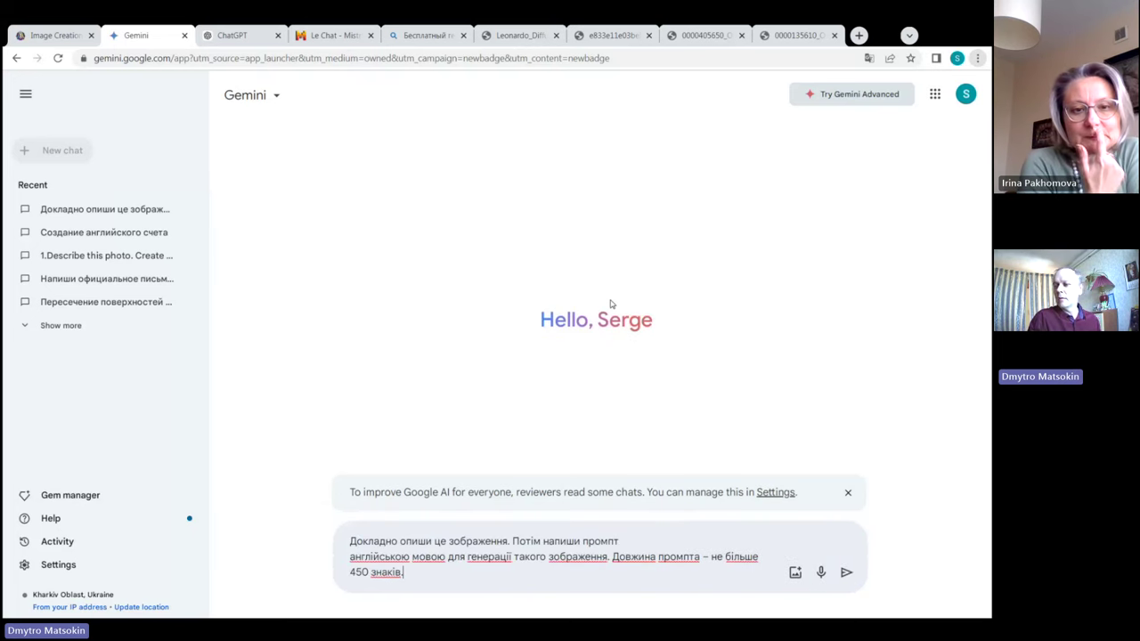
{"action": "left_click", "coordinate": [642, 541]}
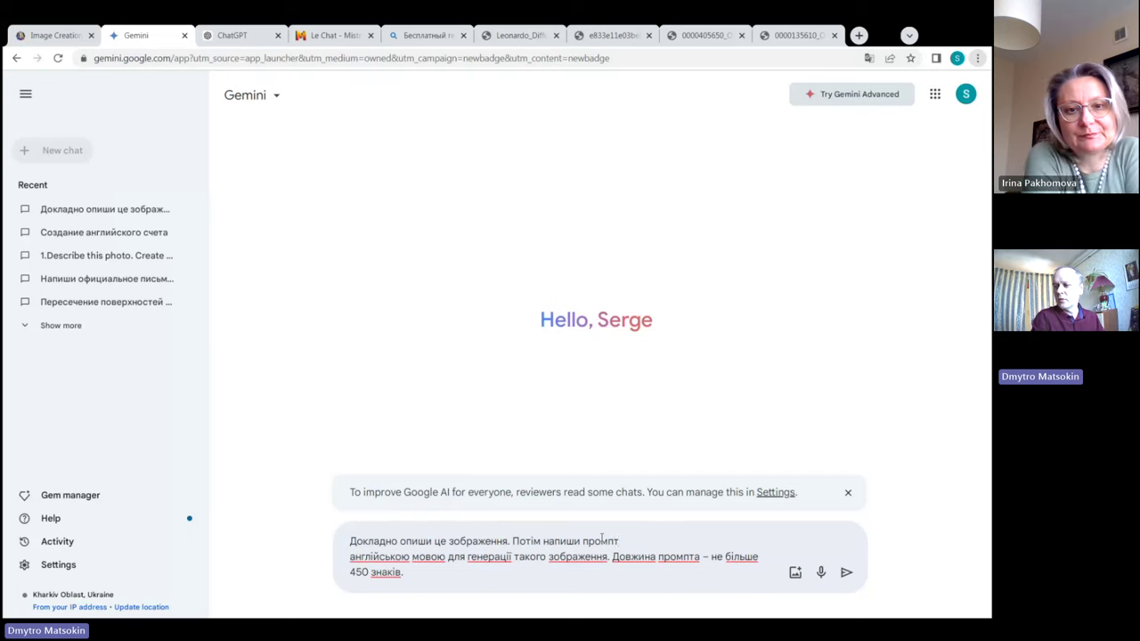
{"action": "key", "text": "Delete"}
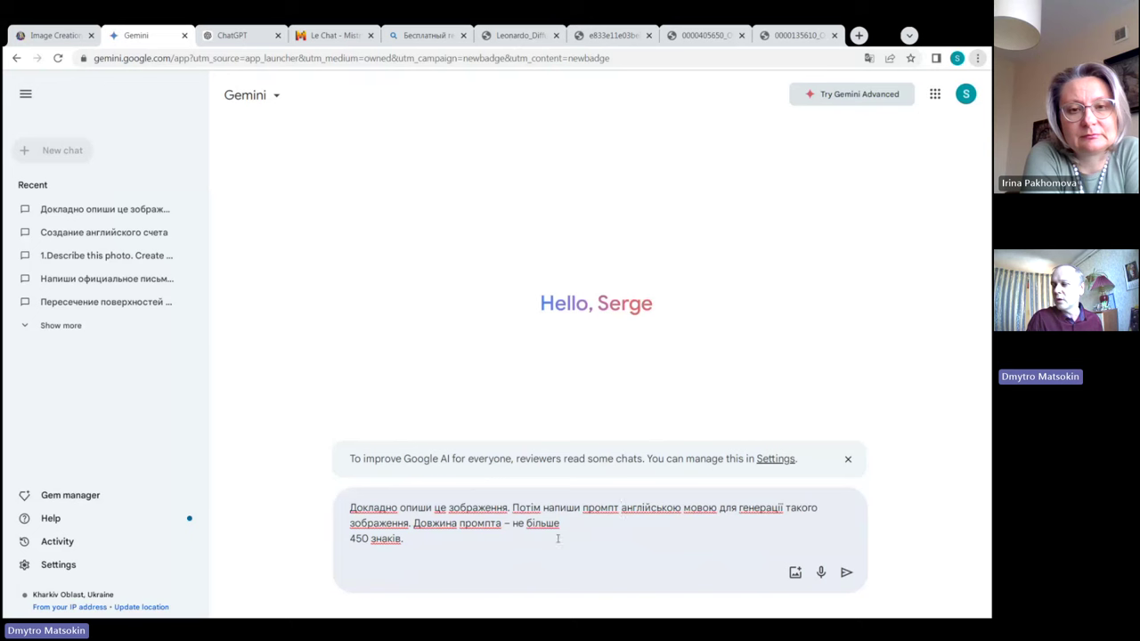
{"action": "left_click", "coordinate": [567, 529]}
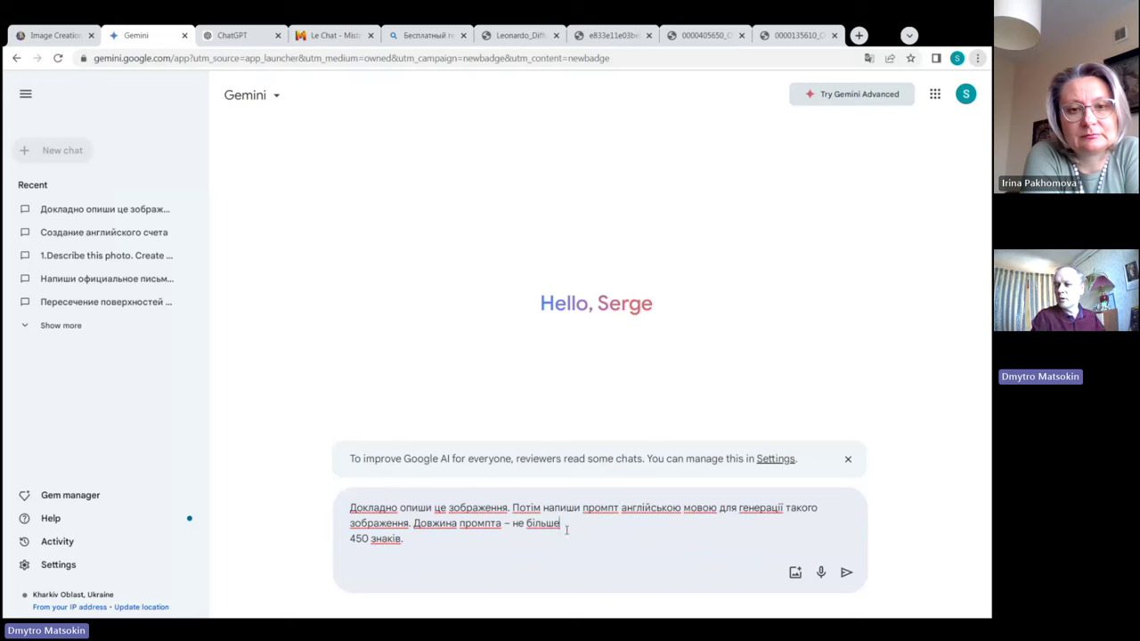
{"action": "key", "text": "Delete"}
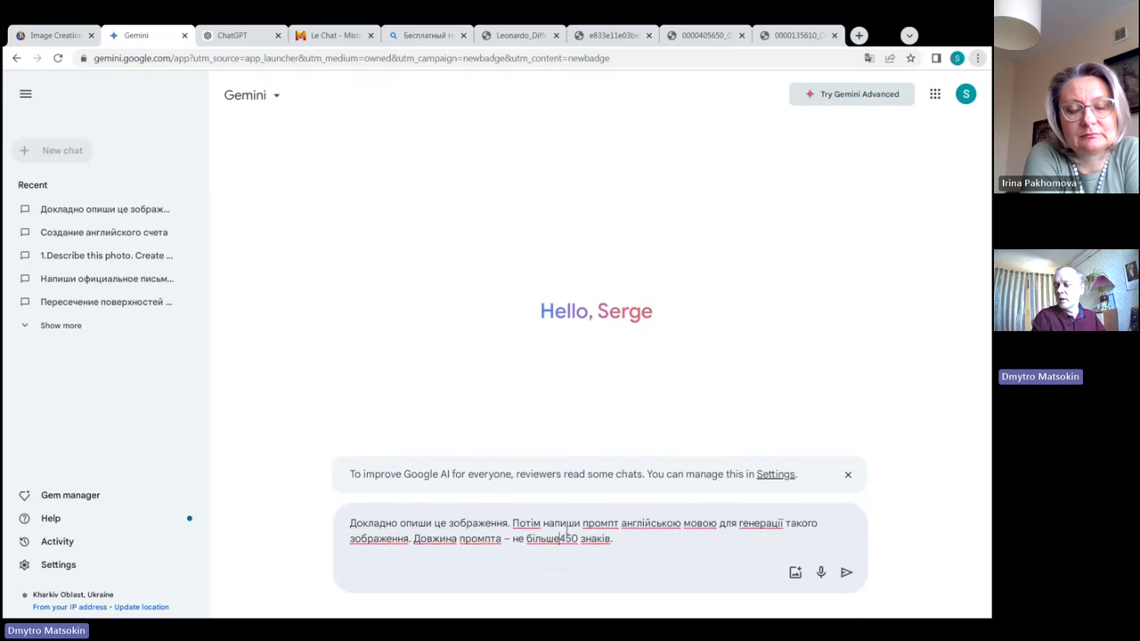
Delete the sentence "Довжина промпта – не більше 450 знаків." from the end of the prompt.
{"action": "key", "text": "Left"}
{"action": "key", "text": "Left"}
{"action": "key", "text": "Left"}
{"action": "key", "text": "Left"}
{"action": "key", "text": "Left"}
{"action": "key", "text": "Left"}
{"action": "key", "text": "Left"}
{"action": "key", "text": "Left"}
{"action": "key", "text": "Left"}
{"action": "key", "text": "Left"}
{"action": "key", "text": "Left"}
{"action": "key", "text": "Left"}
{"action": "key", "text": "Left"}
{"action": "key", "text": "Left"}
{"action": "key", "text": "Left"}
{"action": "key", "text": "Left"}
{"action": "key", "text": "Left"}
{"action": "key", "text": "Left"}
{"action": "key", "text": "Left"}
{"action": "key", "text": "Left"}
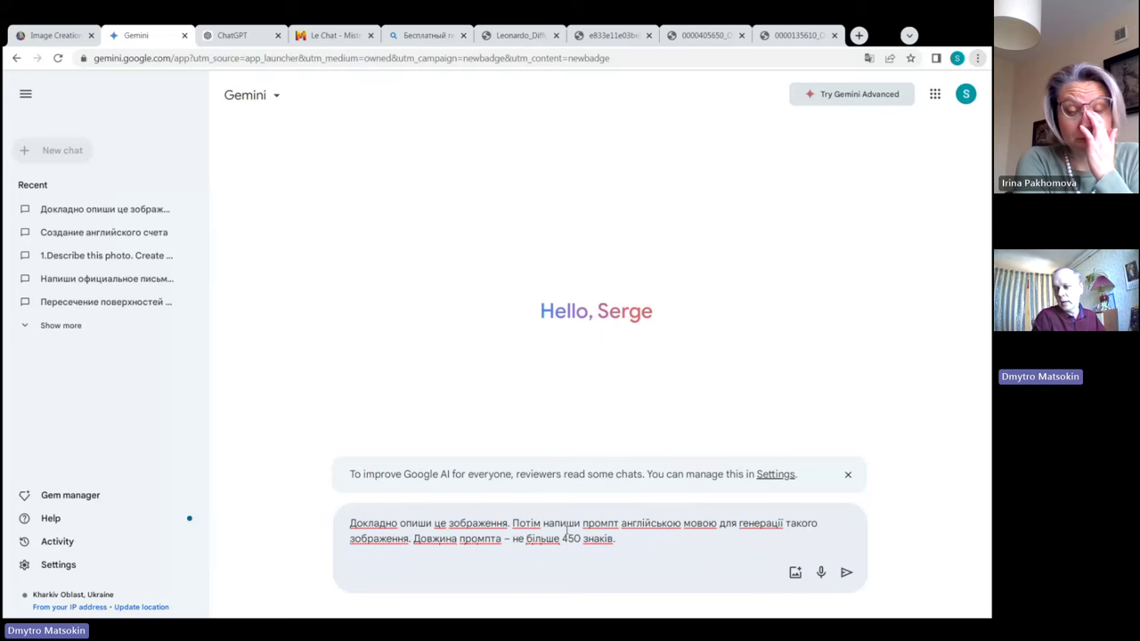
{"action": "key", "text": "shift+End"}
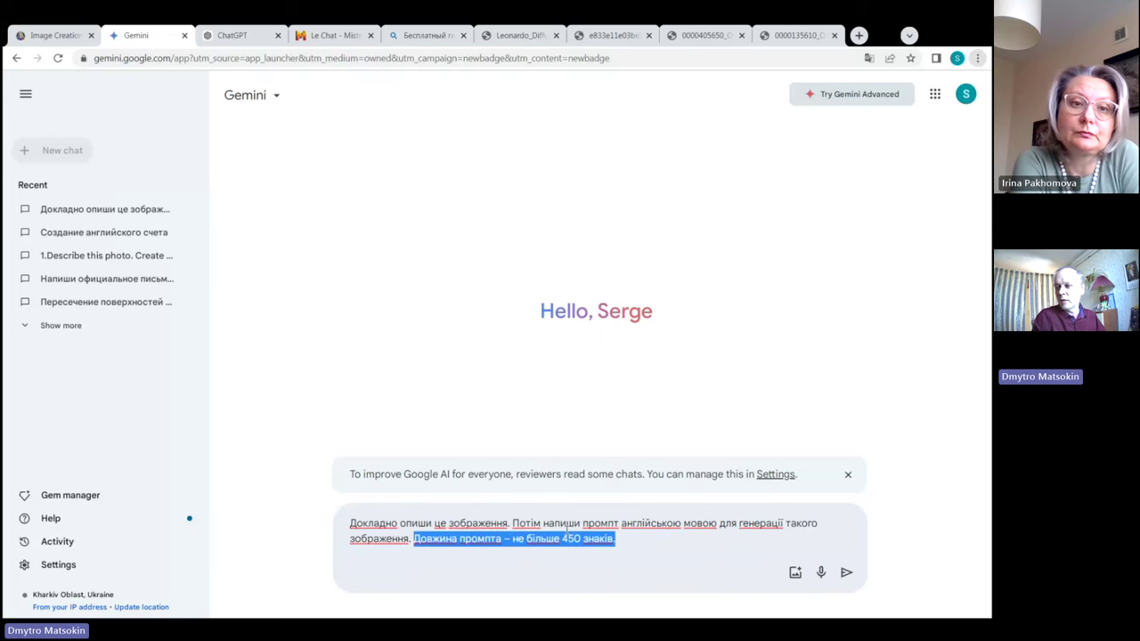
{"action": "key", "text": "ctrl+a"}
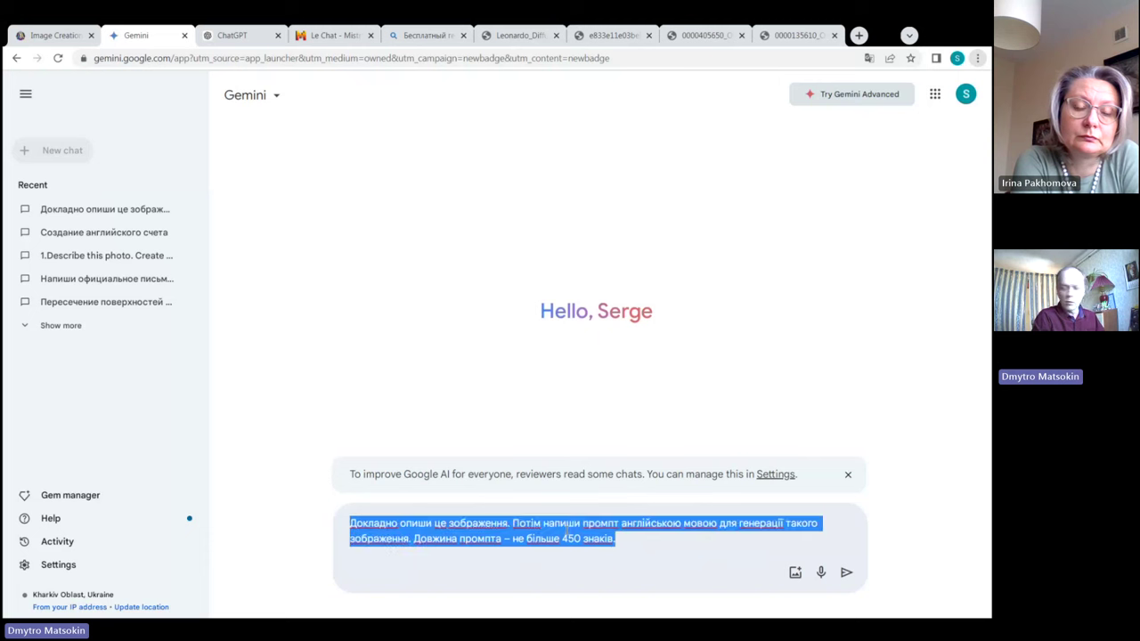
{"action": "key", "text": "Left"}
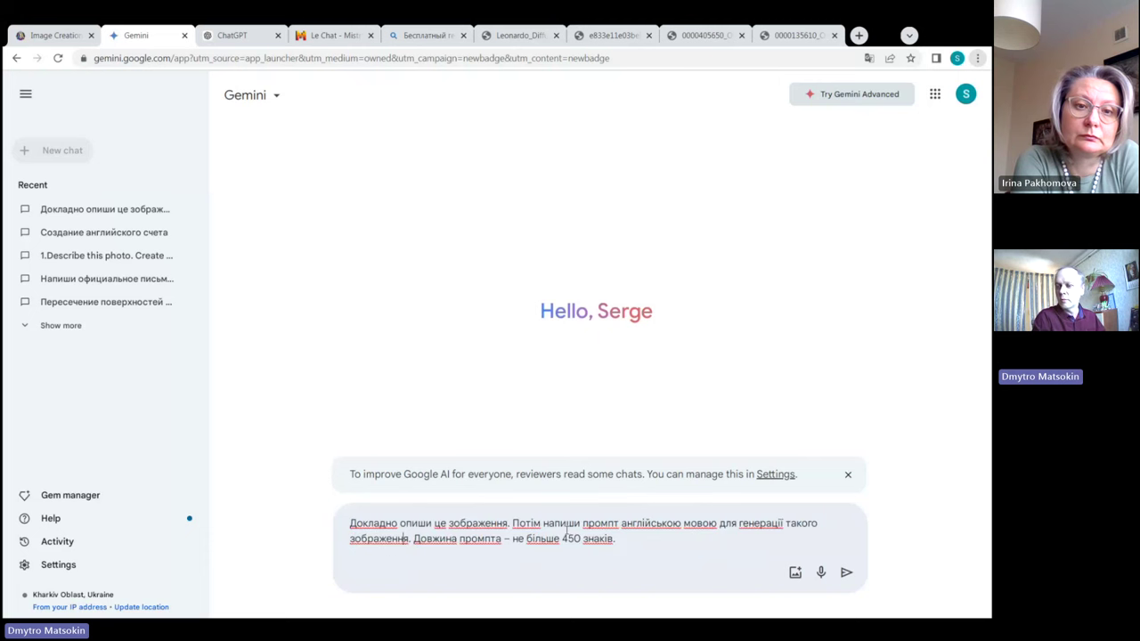
{"action": "key", "text": "shift+End"}
{"action": "key", "text": "Delete"}
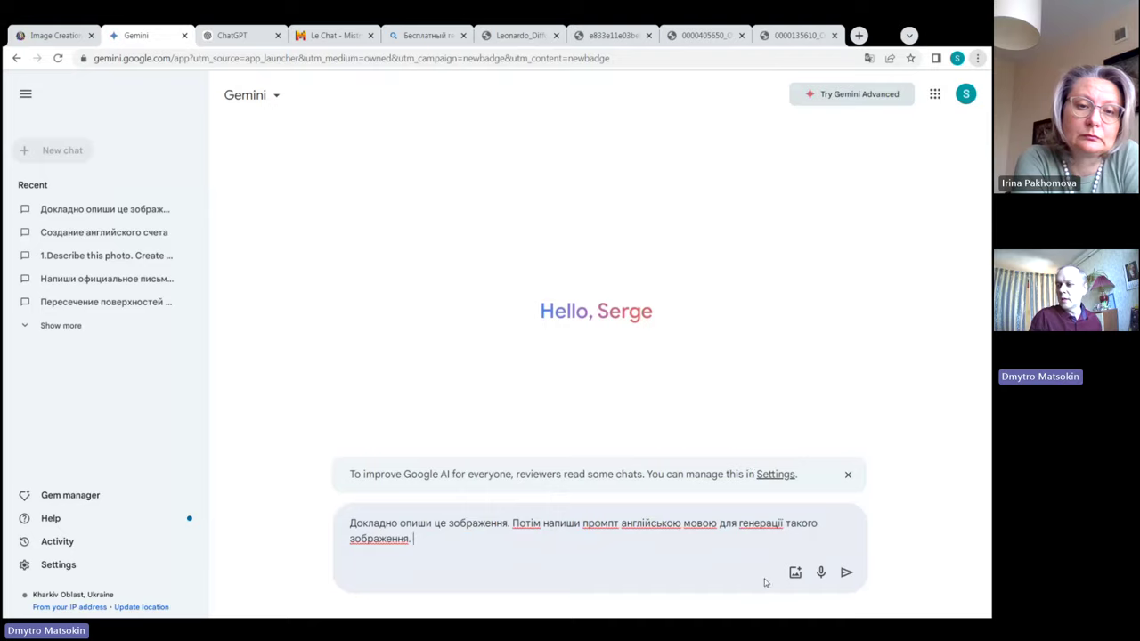
Attach the image e833e11e03bebe764d1634233d752f64.jpg from the GPT\26_10 folder to the prompt, accepting the data notice.
{"action": "left_click", "coordinate": [796, 572]}
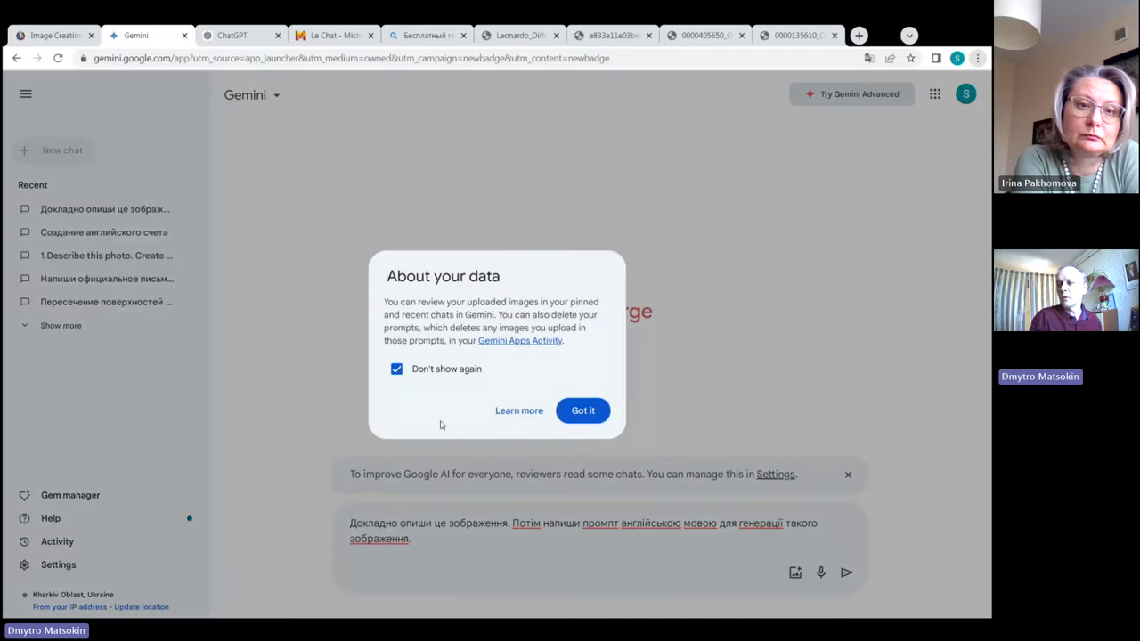
{"action": "left_click", "coordinate": [592, 410]}
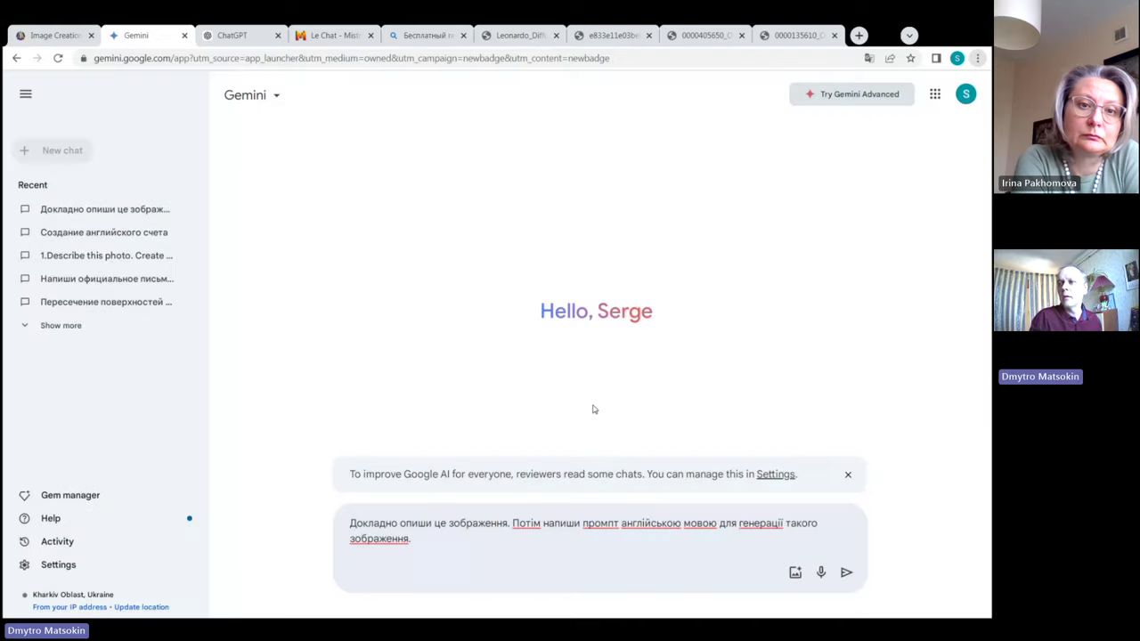
{"action": "left_click", "coordinate": [795, 572]}
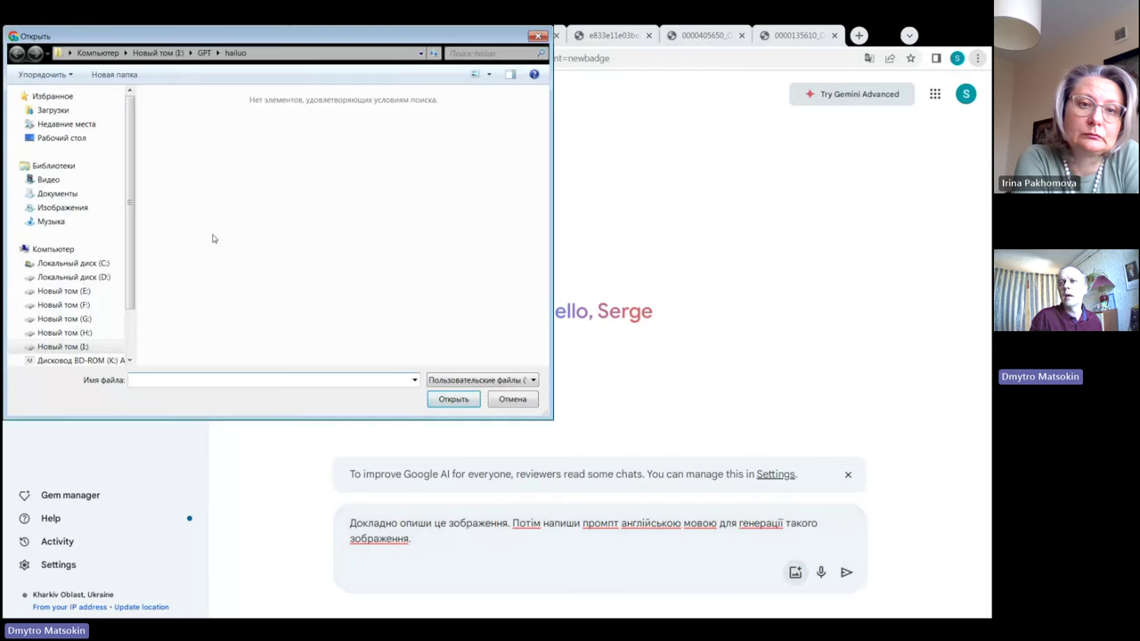
{"action": "left_click", "coordinate": [204, 53]}
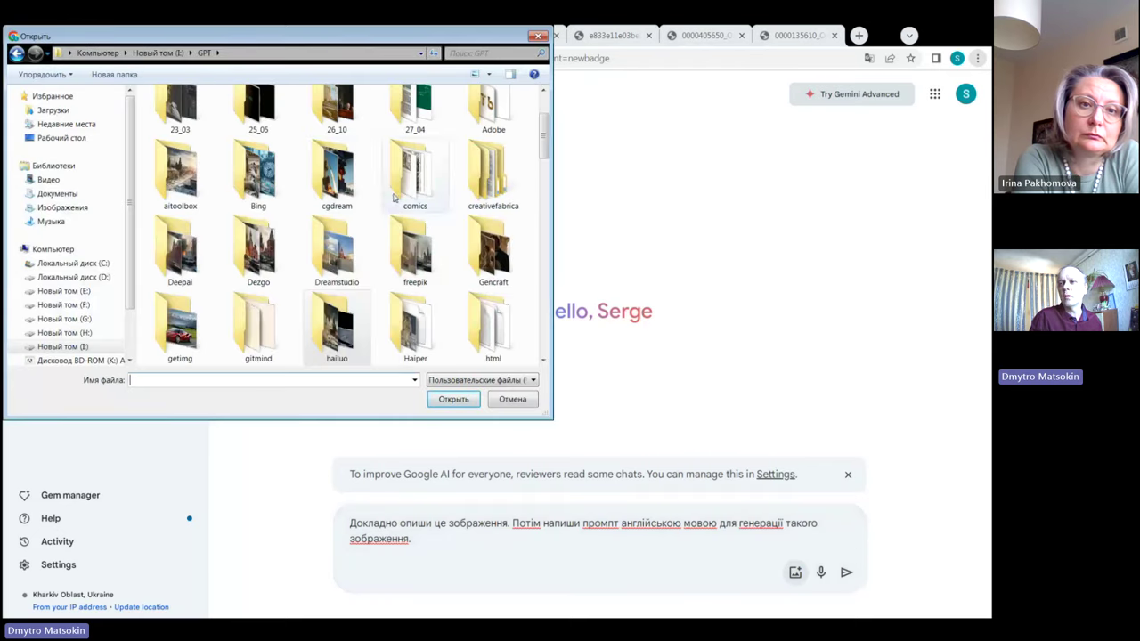
{"action": "double_click", "coordinate": [327, 114]}
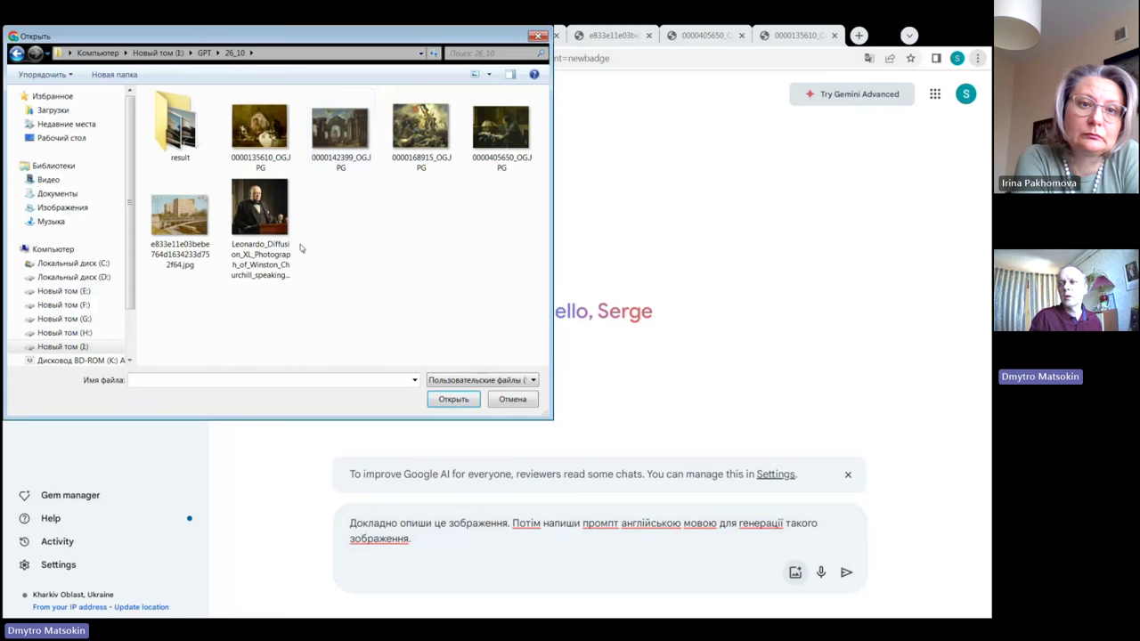
{"action": "left_click", "coordinate": [182, 223]}
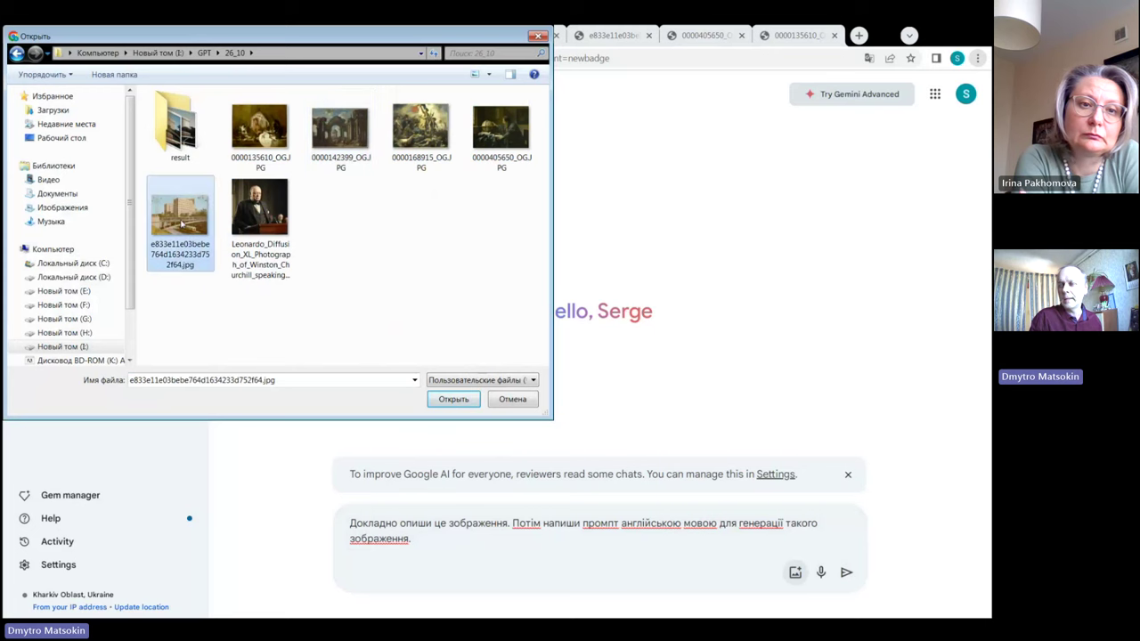
{"action": "left_click", "coordinate": [451, 399]}
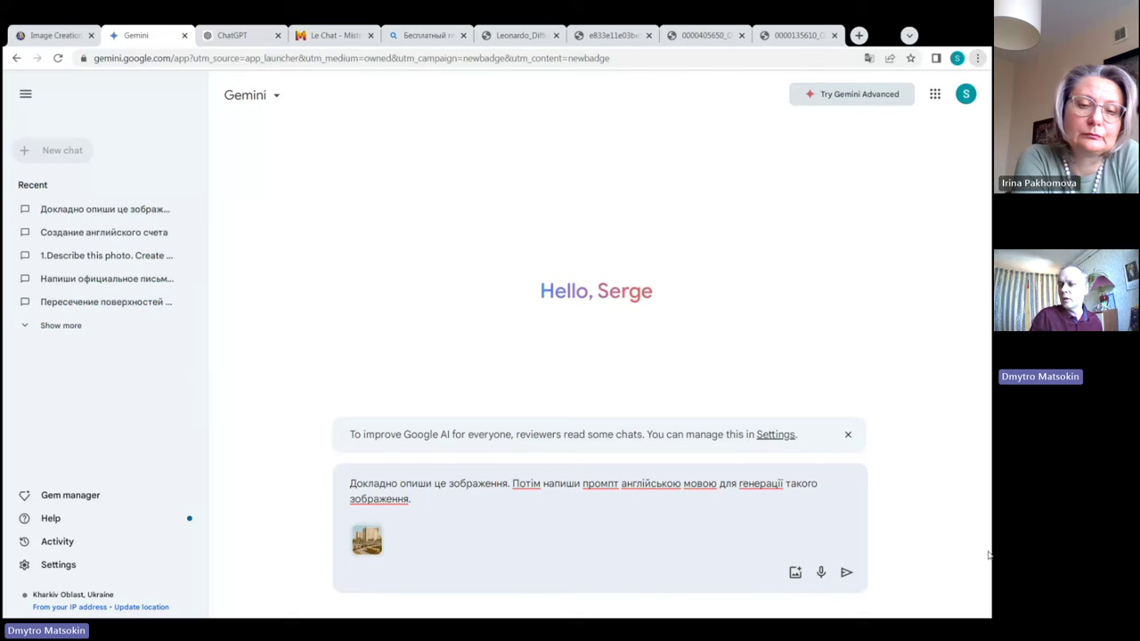
Submit the prompt with the attached image and read the description and English prompt in the reply.
{"action": "left_click", "coordinate": [848, 574]}
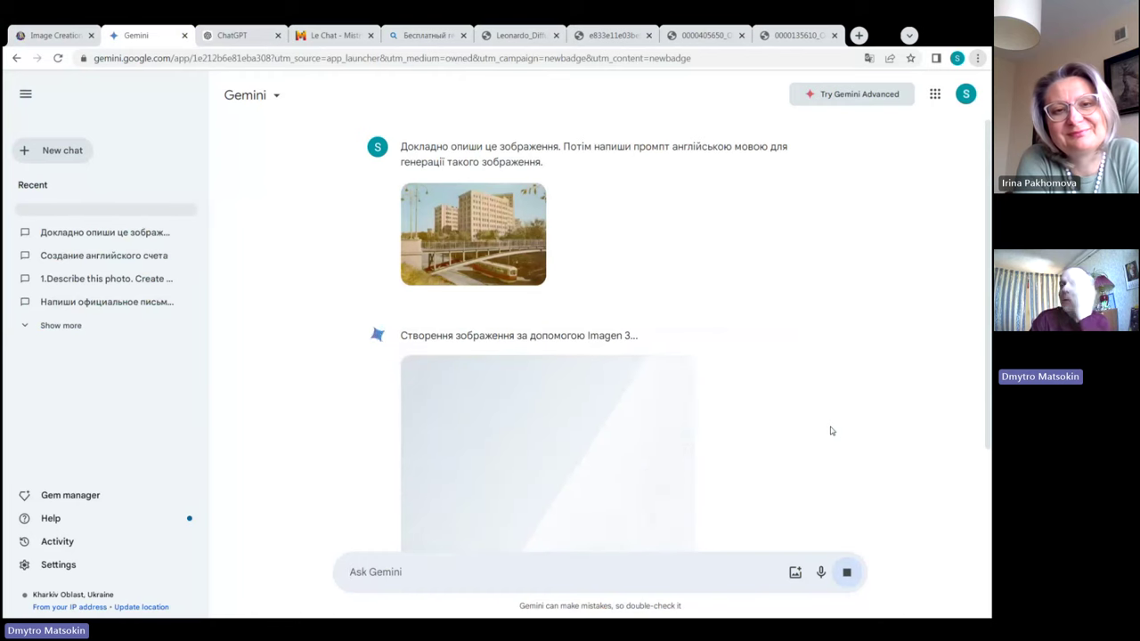
{"action": "scroll", "coordinate": [813, 389], "scroll_direction": "down", "scroll_amount": 2}
{"action": "scroll", "coordinate": [813, 390], "scroll_direction": "up", "scroll_amount": 2}
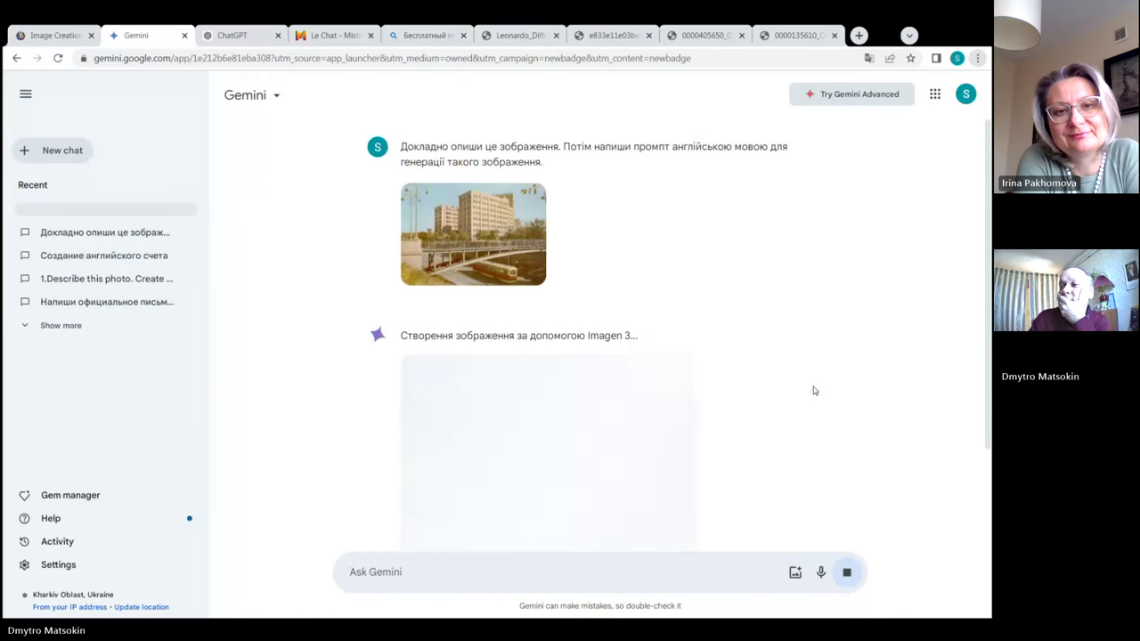
{"action": "scroll", "coordinate": [813, 390], "scroll_direction": "down", "scroll_amount": 1}
{"action": "scroll", "coordinate": [813, 390], "scroll_direction": "down", "scroll_amount": 1}
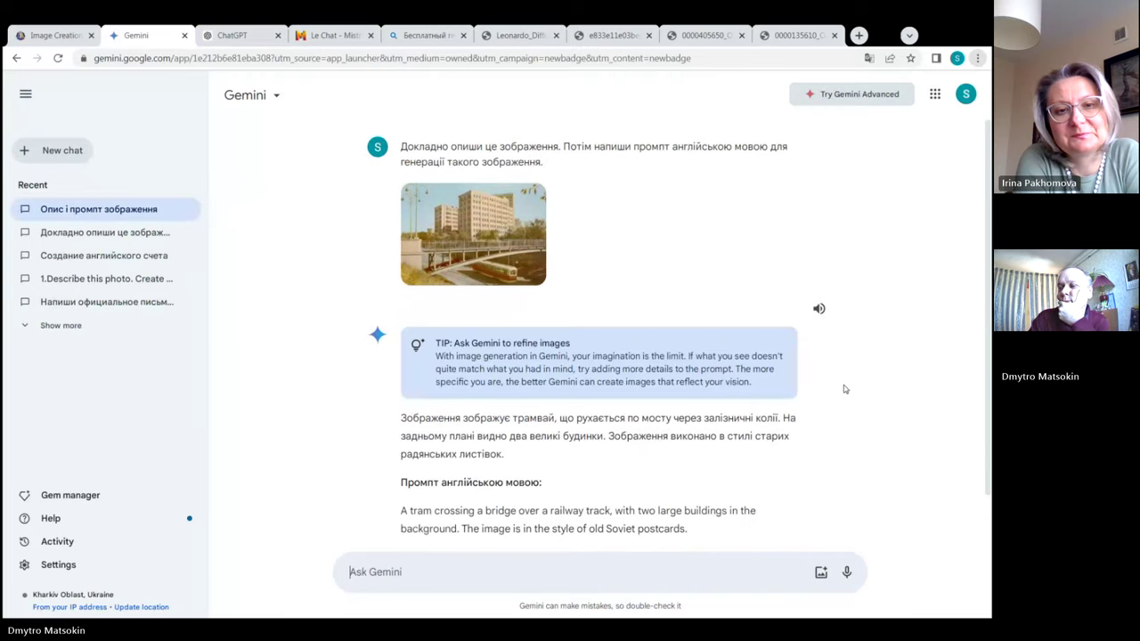
{"action": "scroll", "coordinate": [845, 390], "scroll_direction": "down", "scroll_amount": 1}
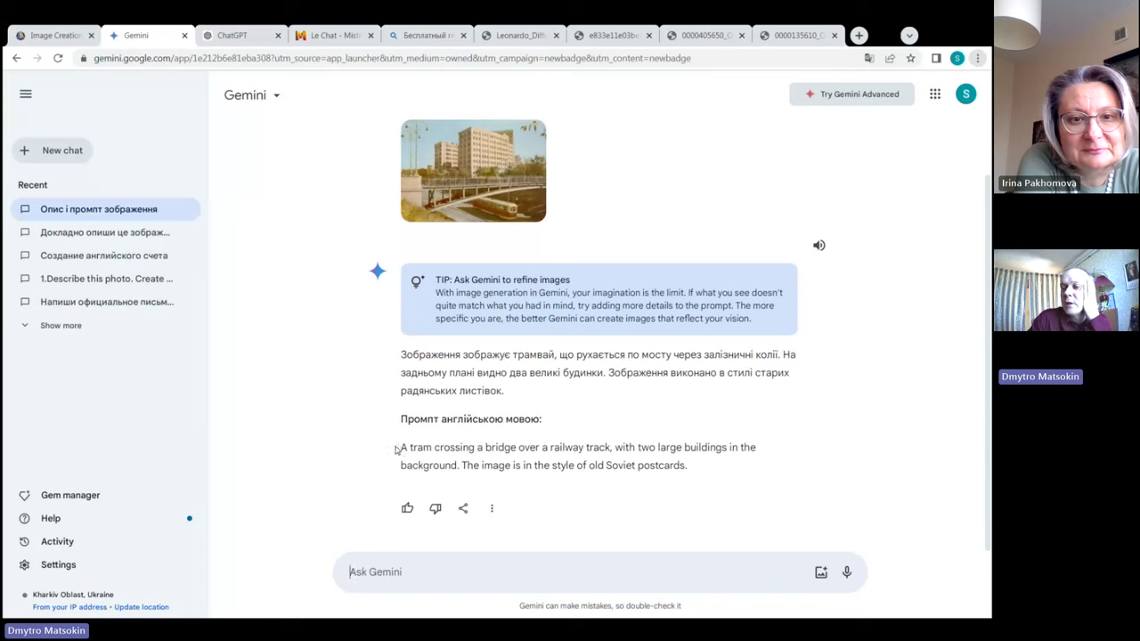
Copy the English tram prompt from the reply and create images from it in Bing Image Creator.
{"action": "left_click_drag", "start_coordinate": [401, 448], "coordinate": [702, 475]}
{"action": "key", "text": "ctrl+c"}
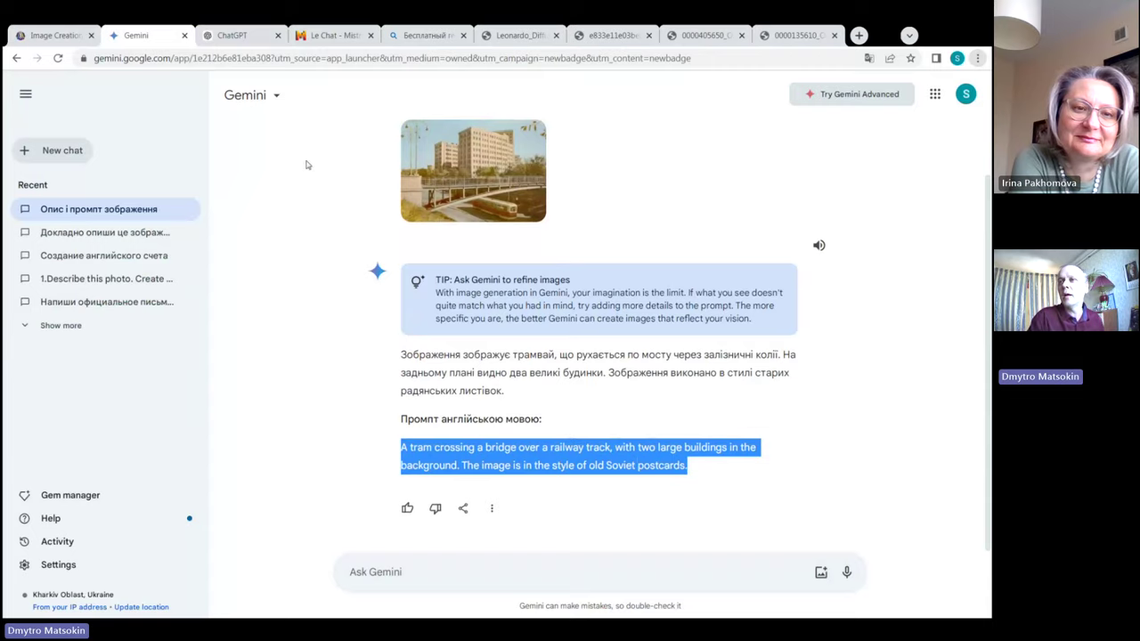
{"action": "left_click", "coordinate": [415, 36]}
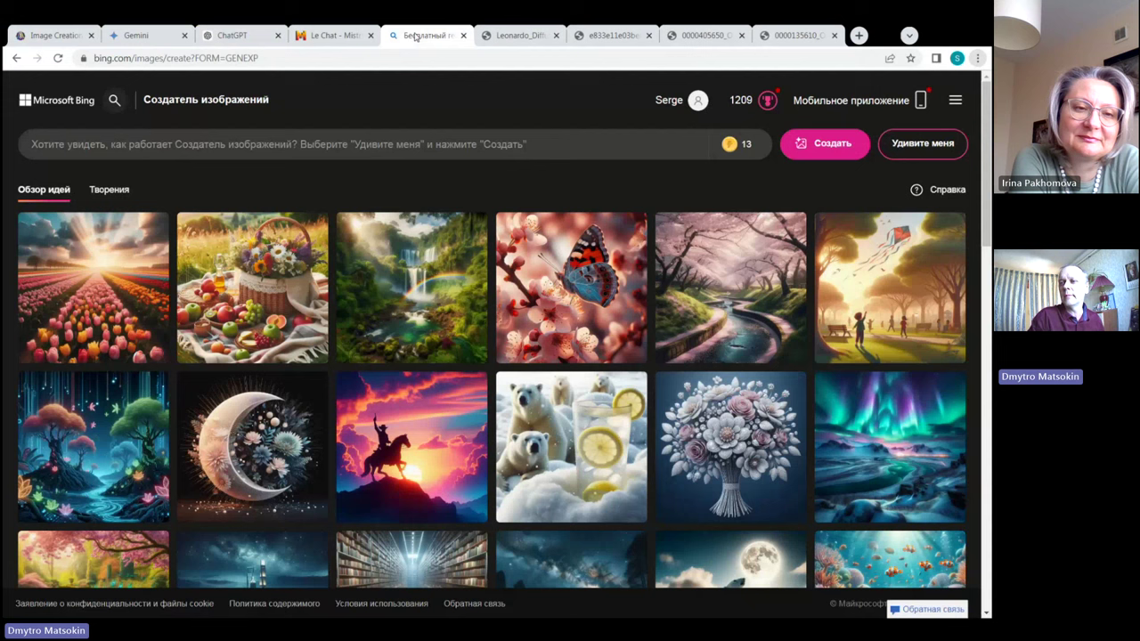
{"action": "left_click", "coordinate": [117, 143]}
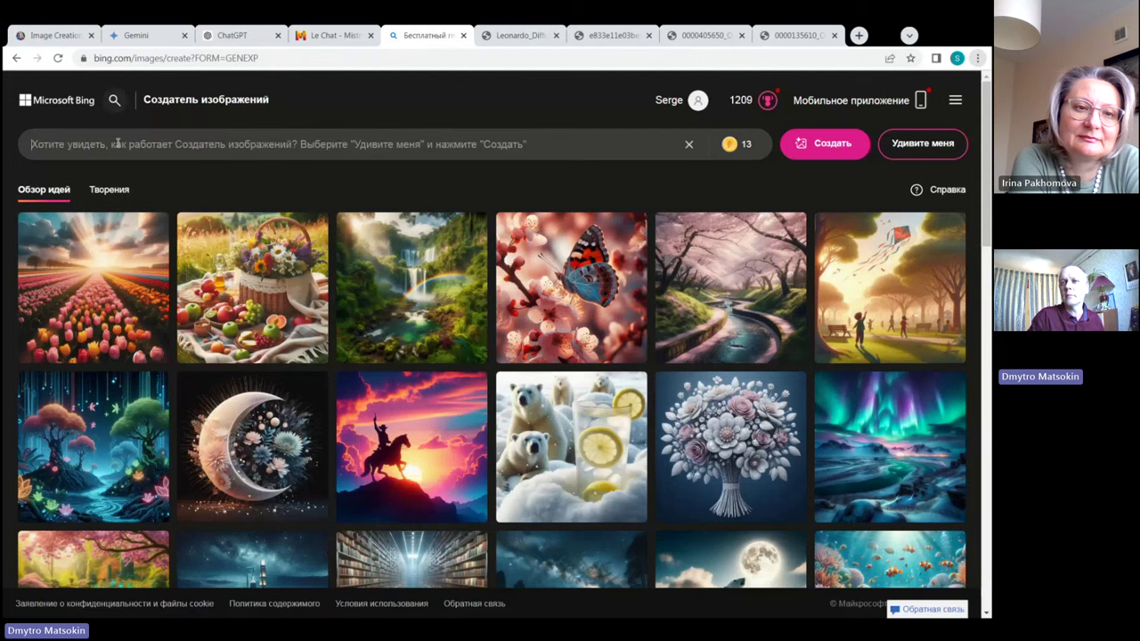
{"action": "key", "text": "ctrl+v"}
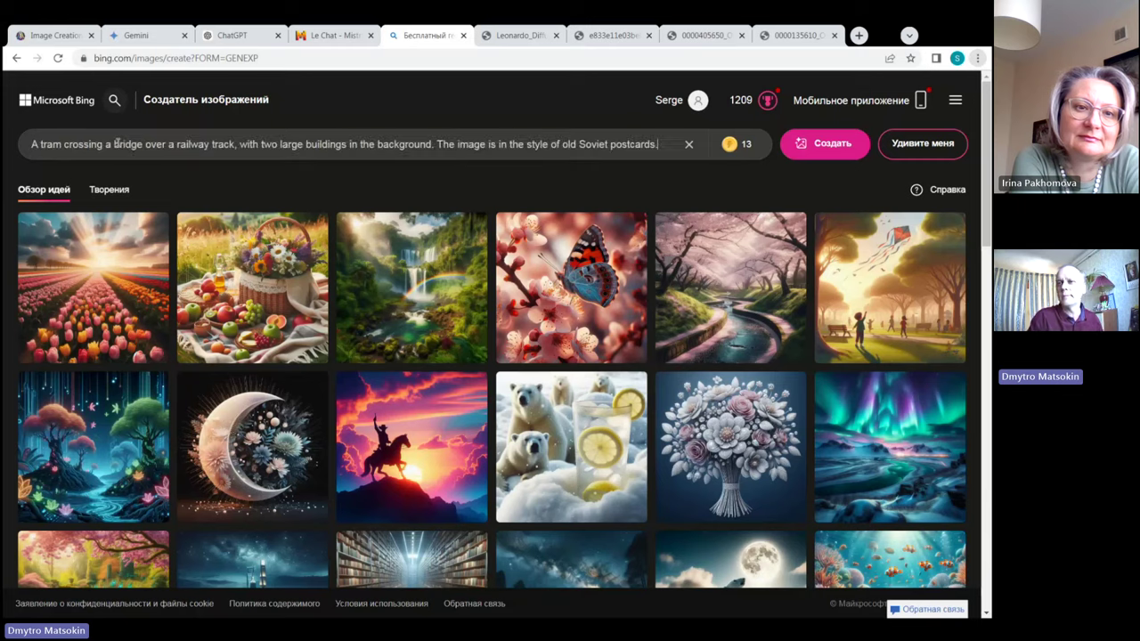
{"action": "left_click", "coordinate": [839, 148]}
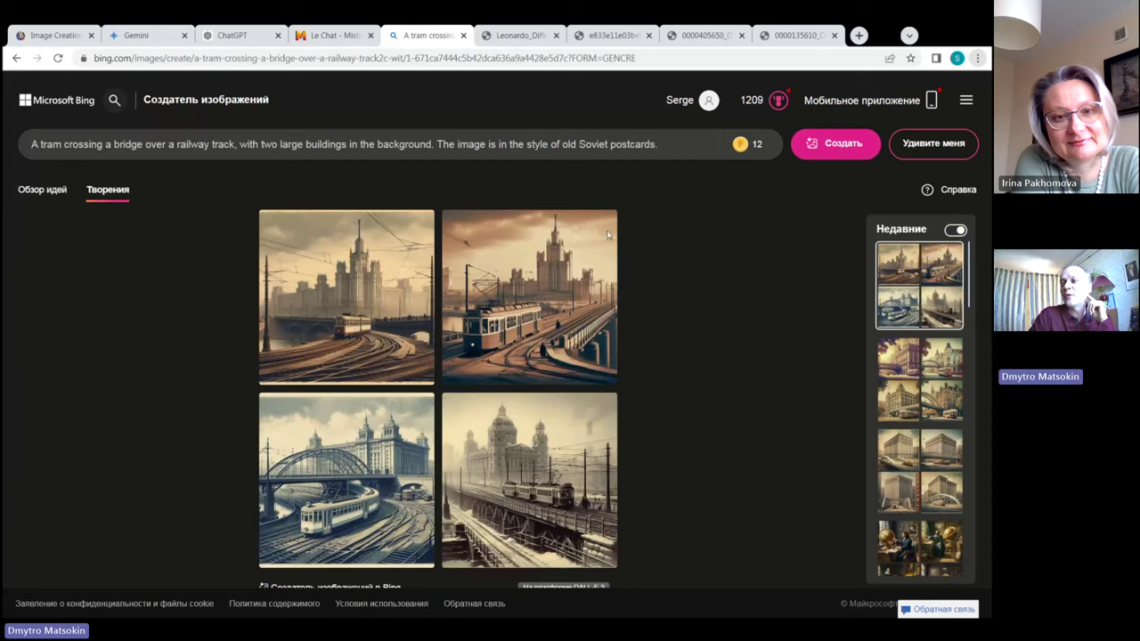
View the second generated tram image enlarged and return to the set of results.
{"action": "left_click", "coordinate": [526, 300]}
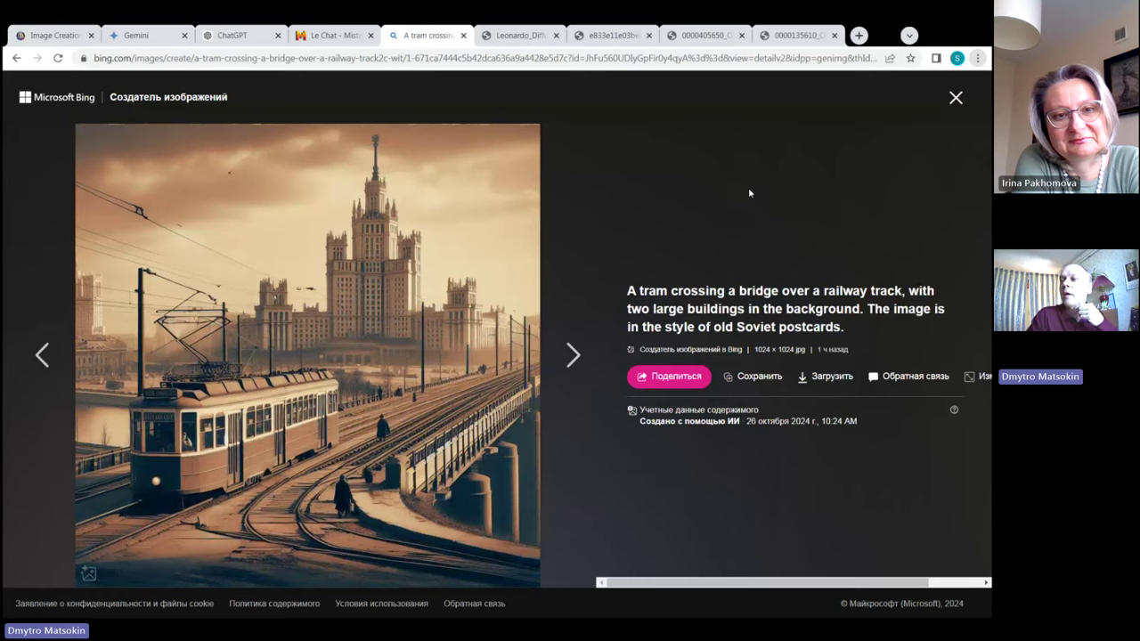
{"action": "left_click", "coordinate": [955, 100]}
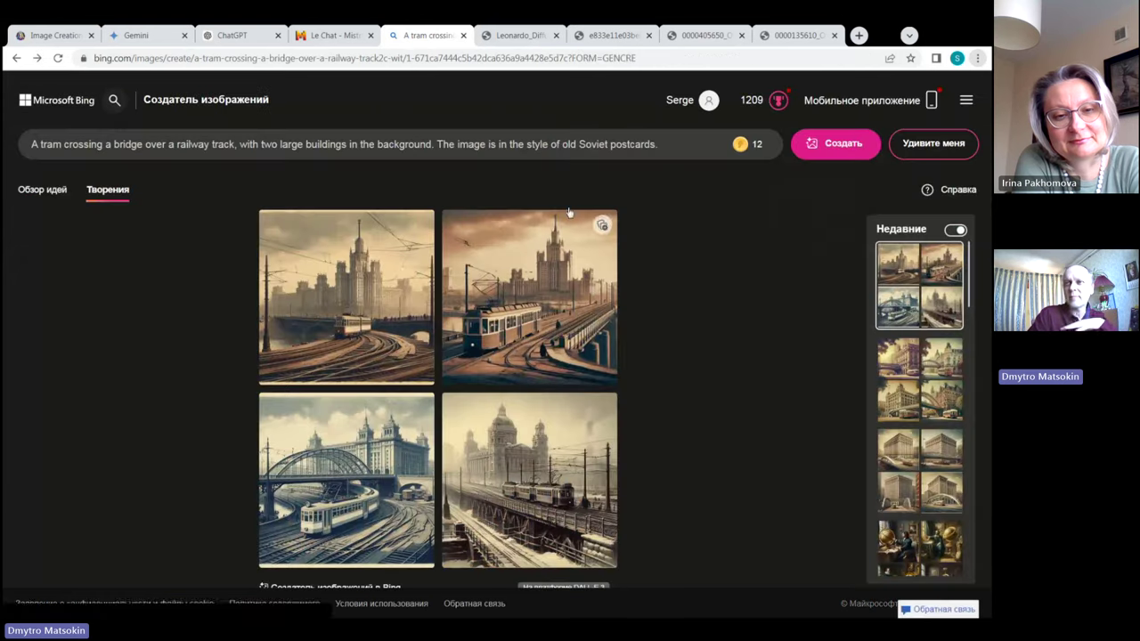
Return to Gemini and paste the copied English tram prompt into the message field.
{"action": "left_click", "coordinate": [147, 42]}
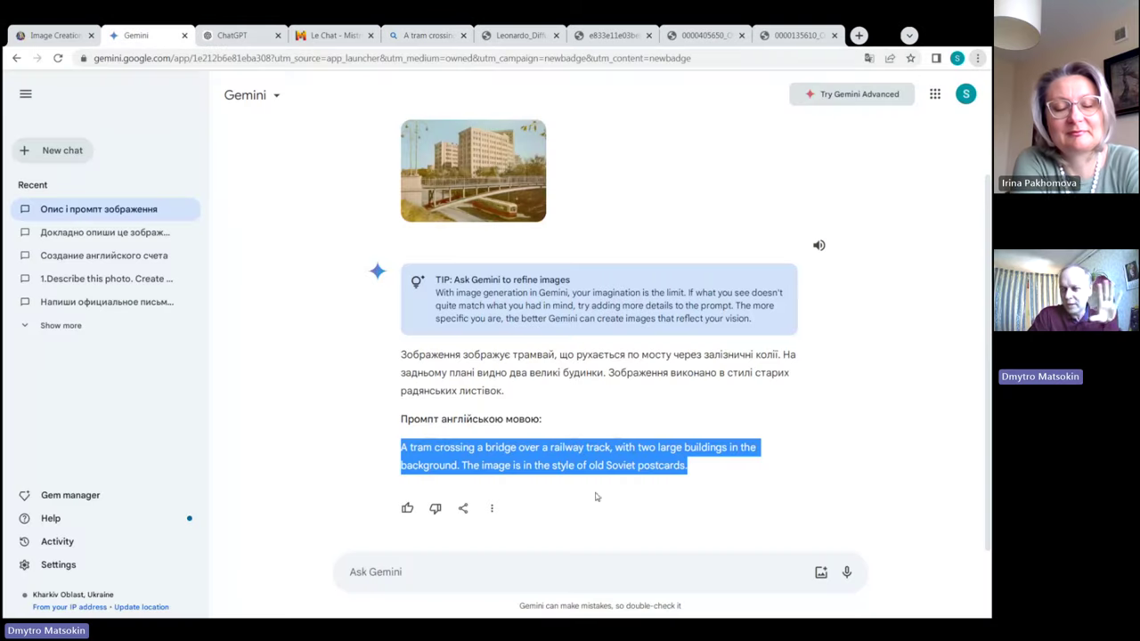
{"action": "left_click", "coordinate": [355, 402]}
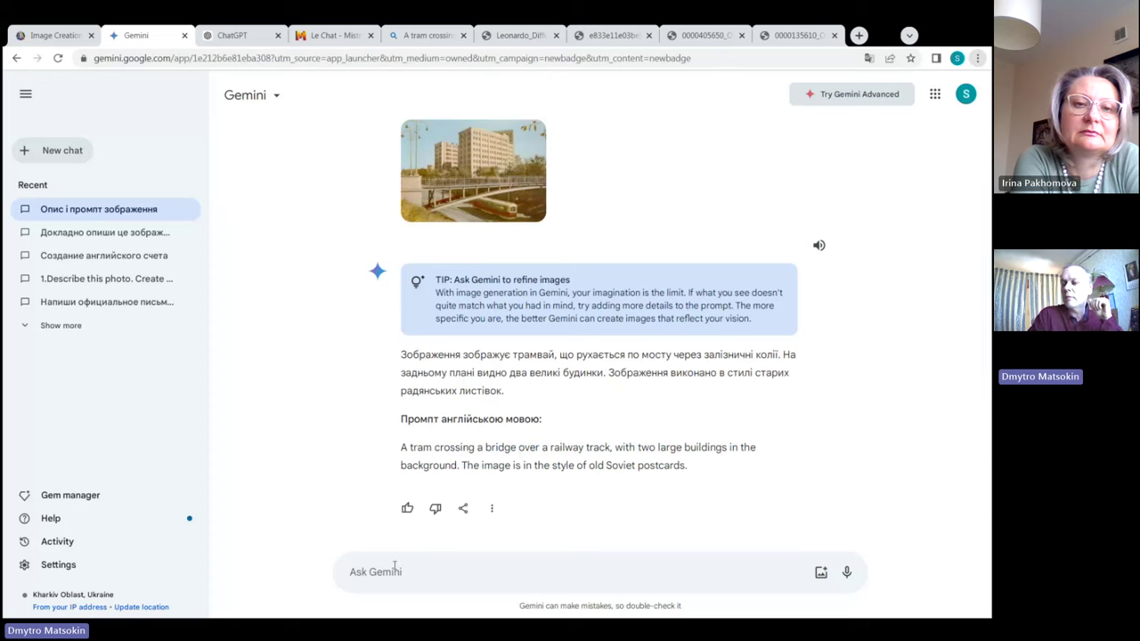
{"action": "left_click", "coordinate": [448, 572]}
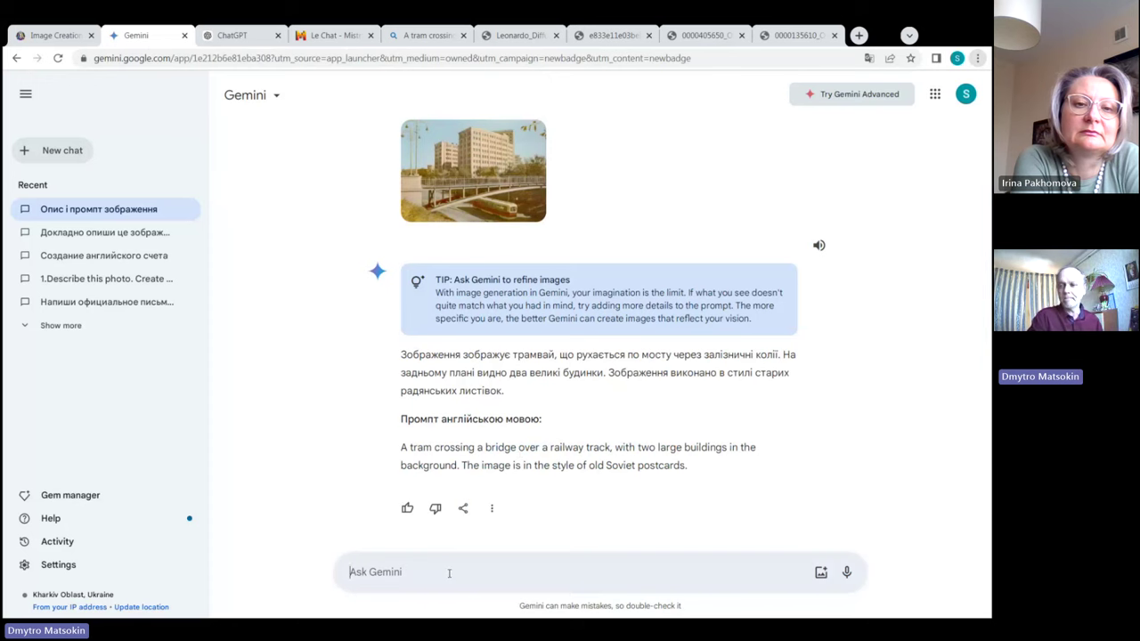
{"action": "key", "text": "ctrl+v"}
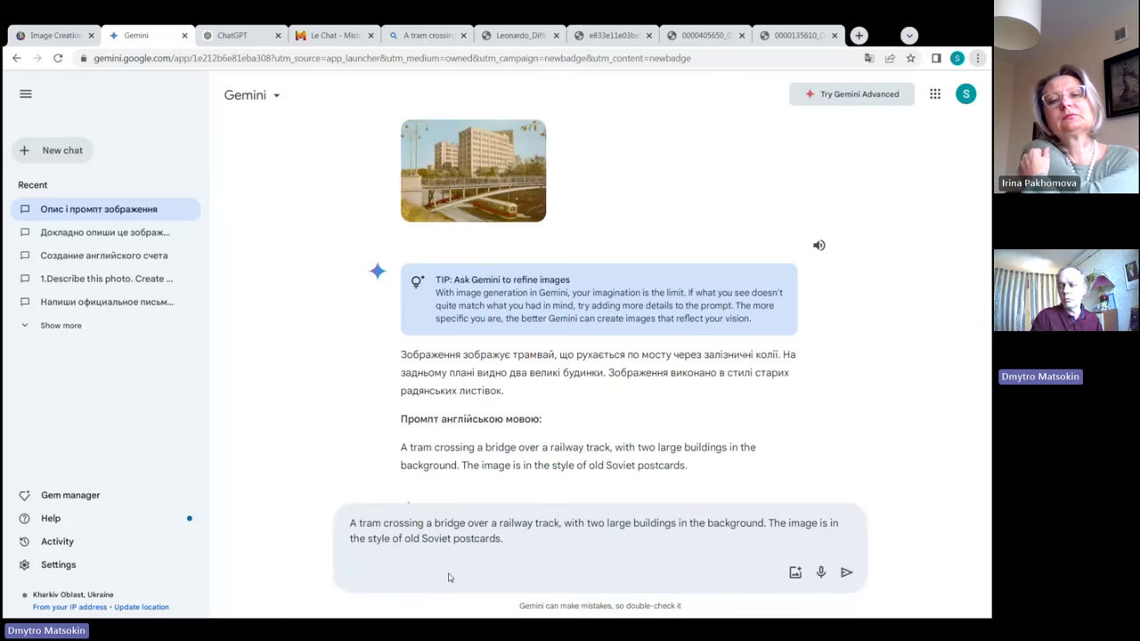
Replace the draft message with the Ukrainian request copied from the first message, asking for a detailed image description and an English prompt.
{"action": "scroll", "coordinate": [579, 174], "scroll_direction": "up", "scroll_amount": 1}
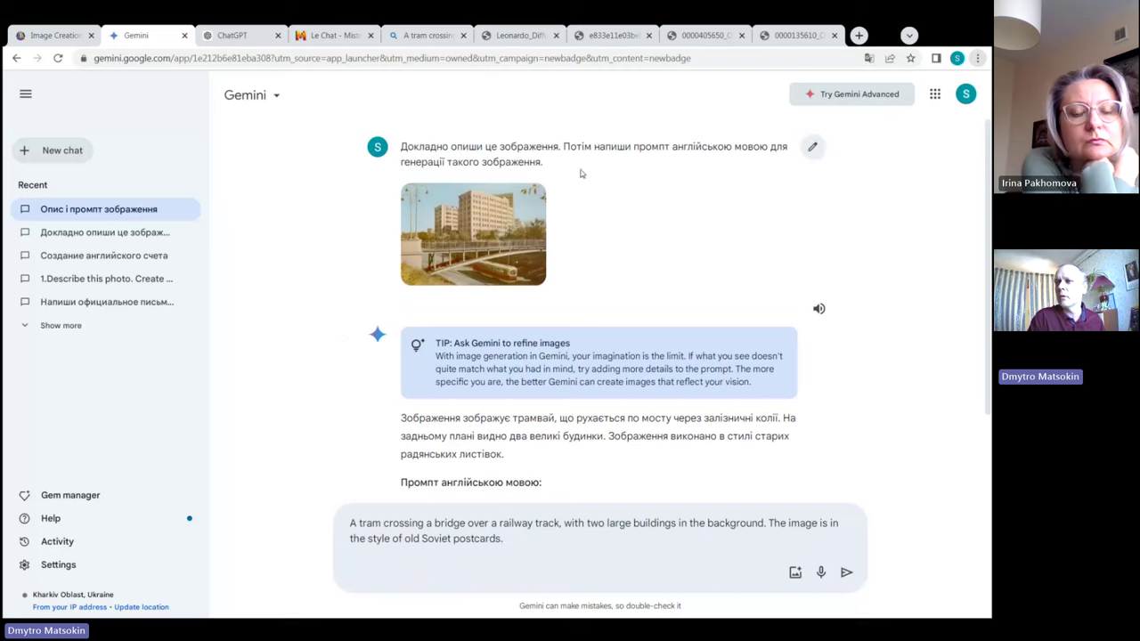
{"action": "left_click", "coordinate": [812, 147]}
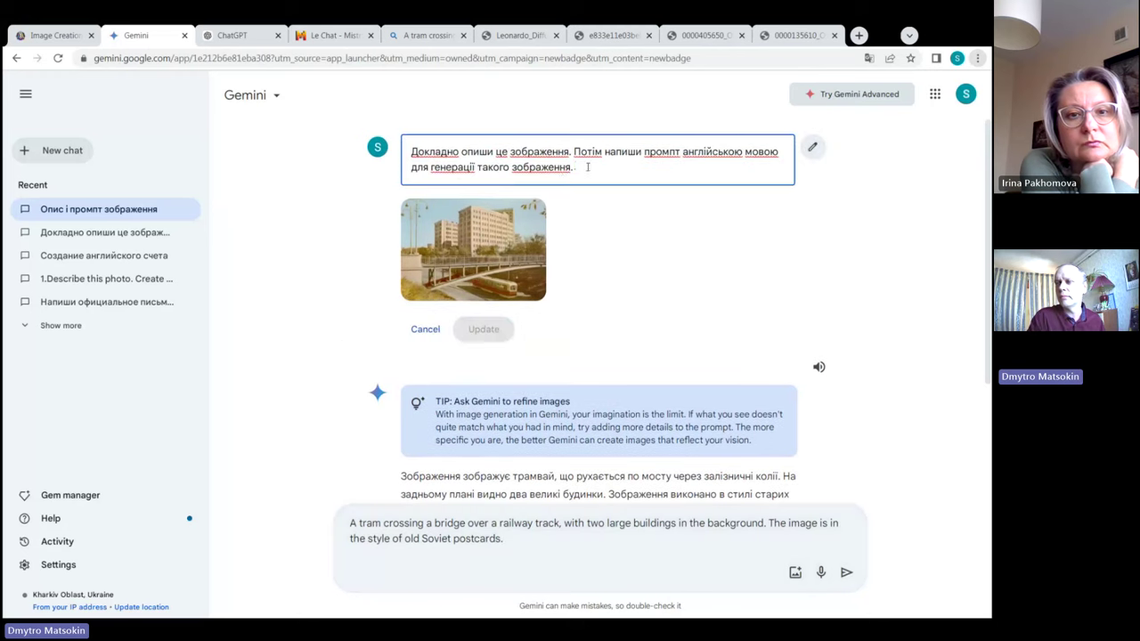
{"action": "key", "text": "ctrl+a"}
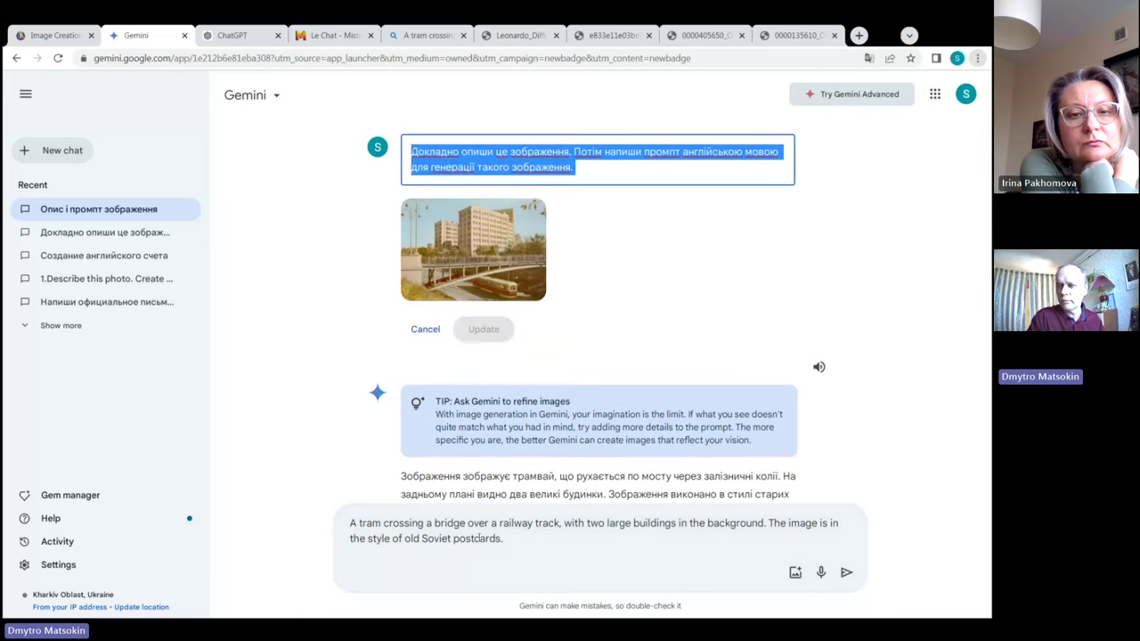
{"action": "left_click", "coordinate": [479, 538]}
{"action": "key", "text": "ctrl+a"}
{"action": "key", "text": "ctrl+x"}
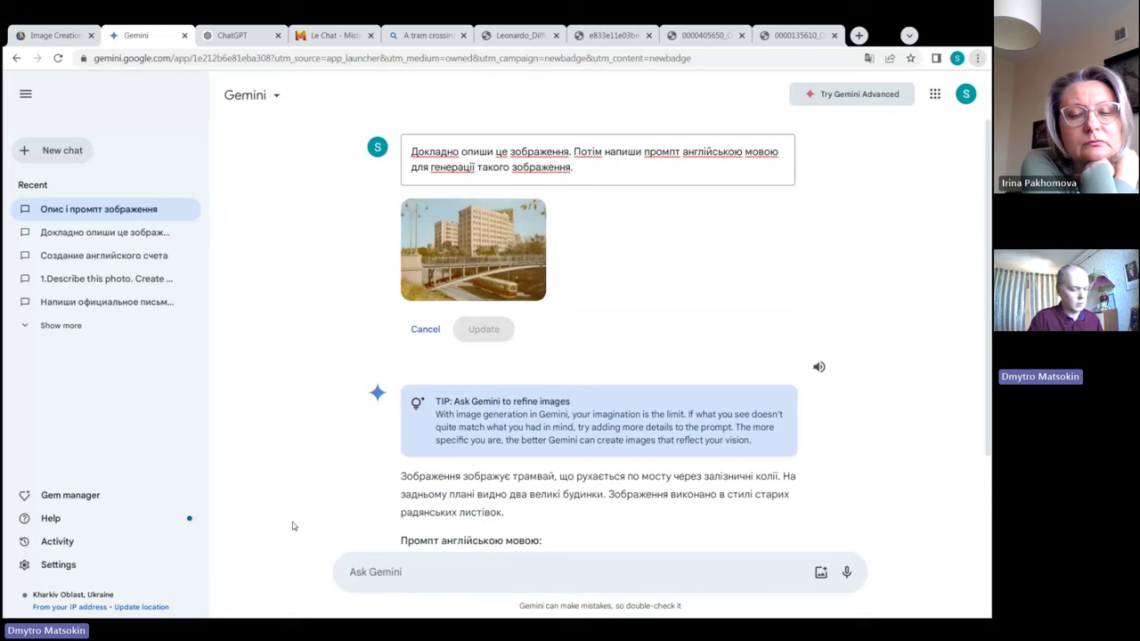
{"action": "key", "text": "ctrl+v"}
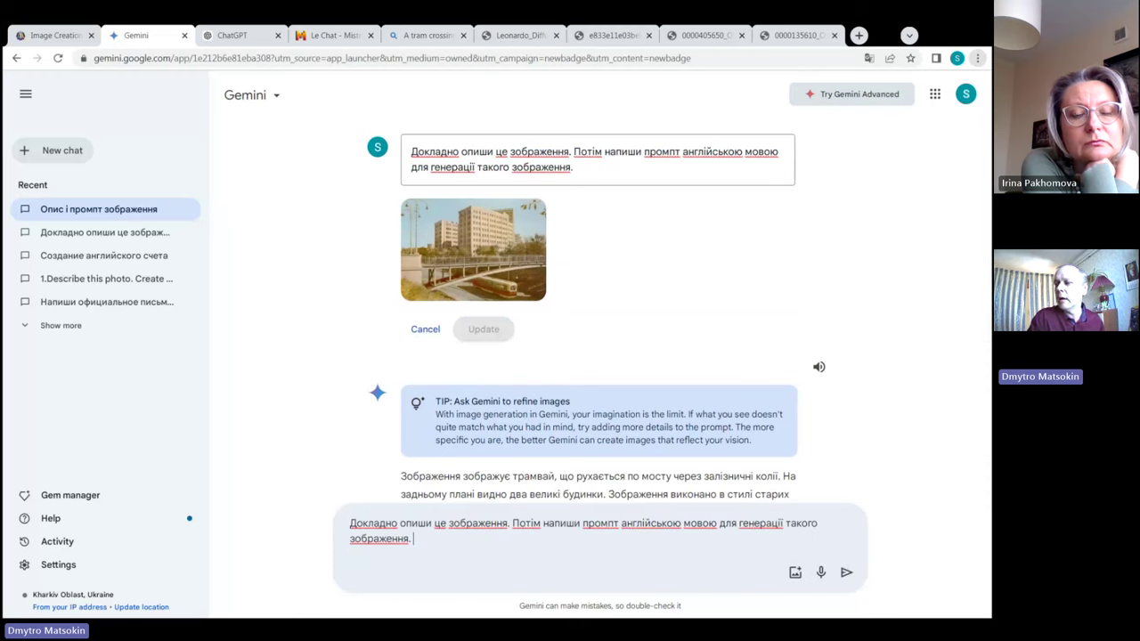
Attach Leonardo_Diffusion_XL_Photograph_of_Winston_Churchill_speaking_3 (1).jpg to the request and submit it.
{"action": "left_click", "coordinate": [795, 572]}
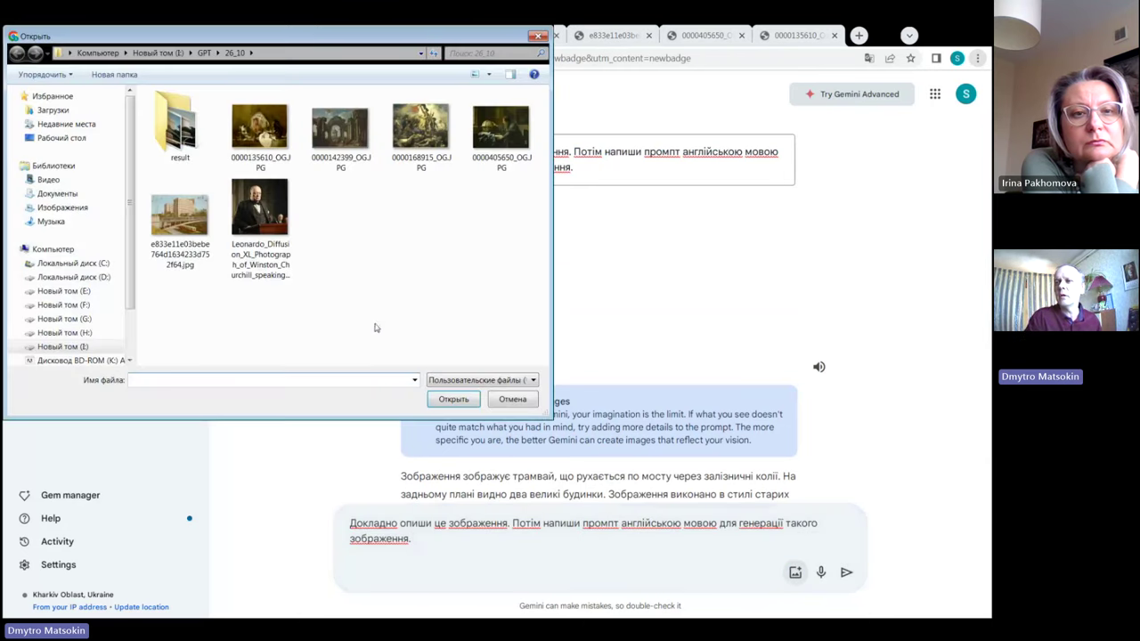
{"action": "left_click", "coordinate": [259, 213]}
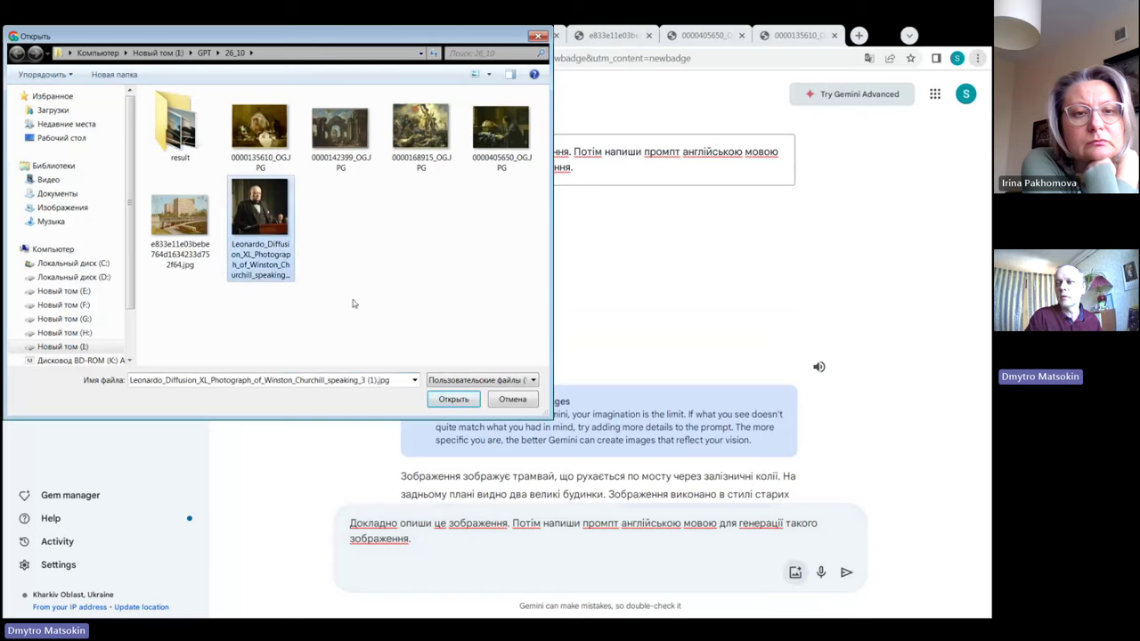
{"action": "left_click", "coordinate": [454, 399]}
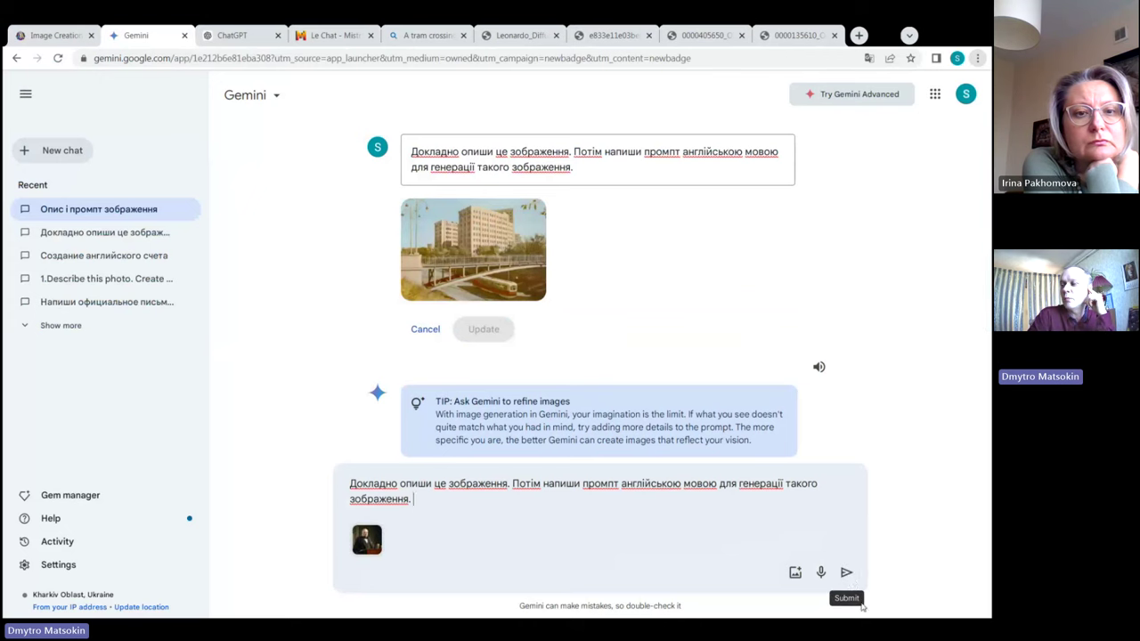
{"action": "left_click", "coordinate": [846, 574]}
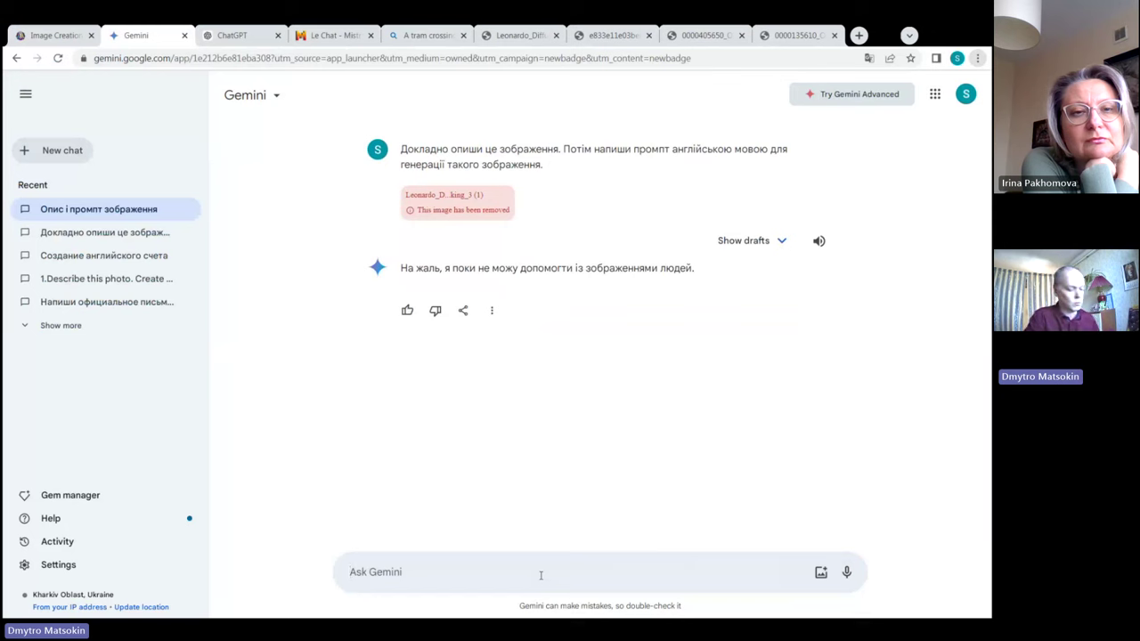
{"action": "key", "text": "ctrl+v"}
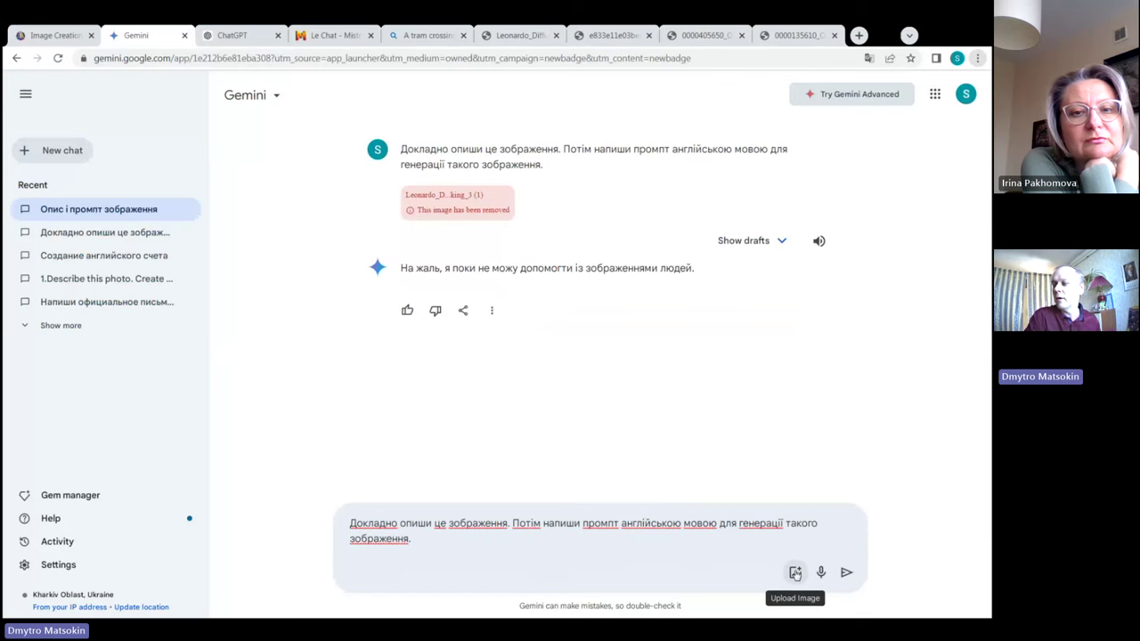
{"action": "left_click", "coordinate": [795, 573]}
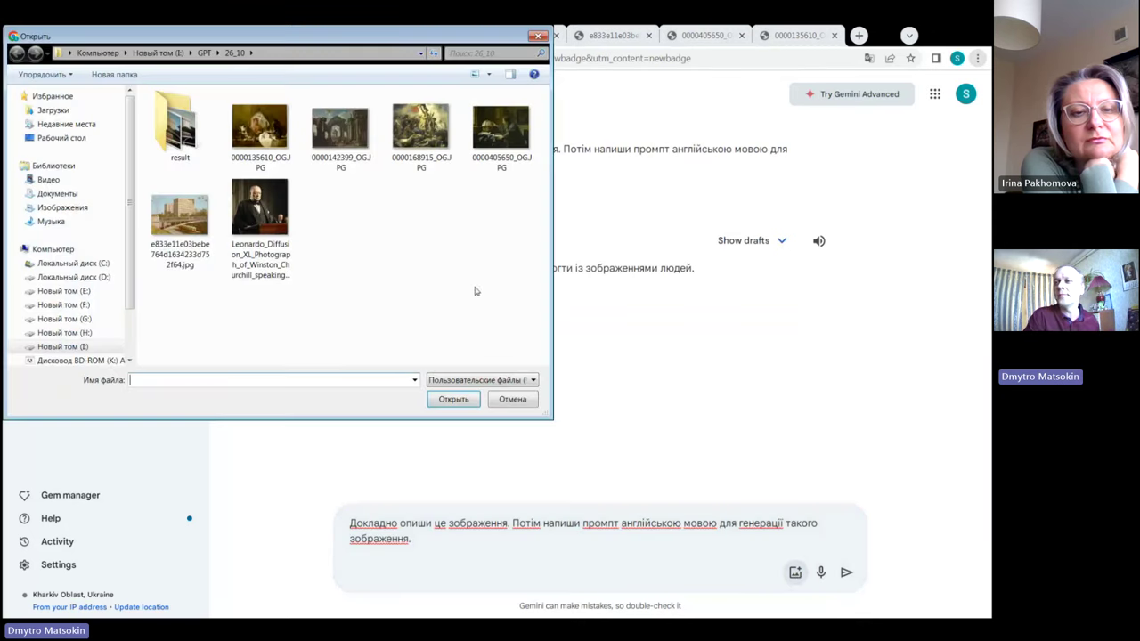
{"action": "left_click", "coordinate": [501, 131]}
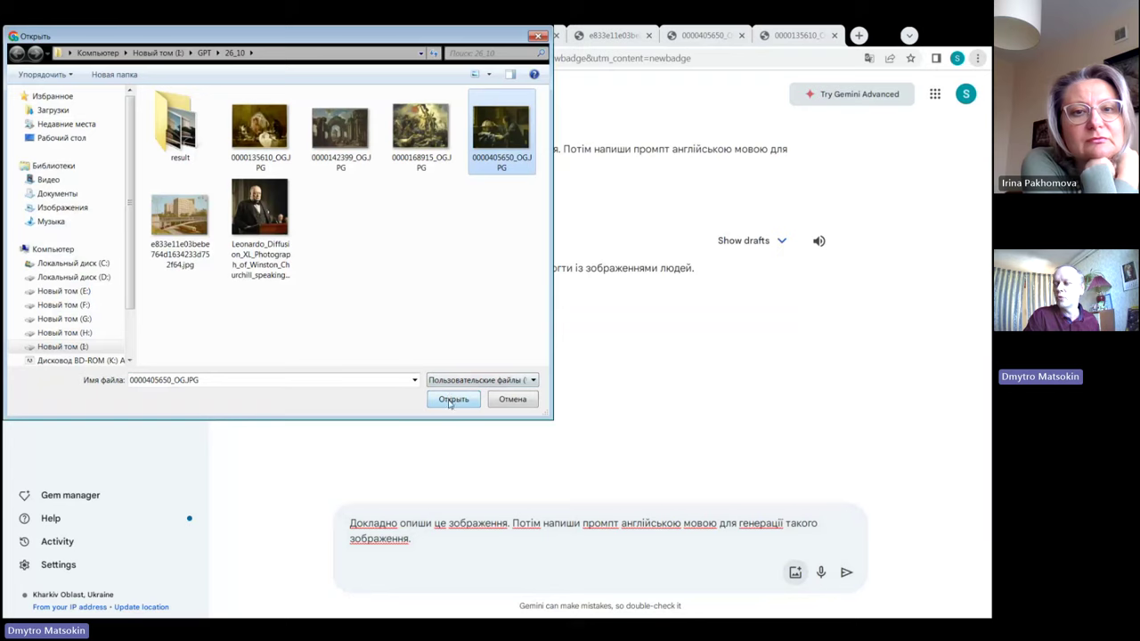
{"action": "left_click", "coordinate": [453, 399]}
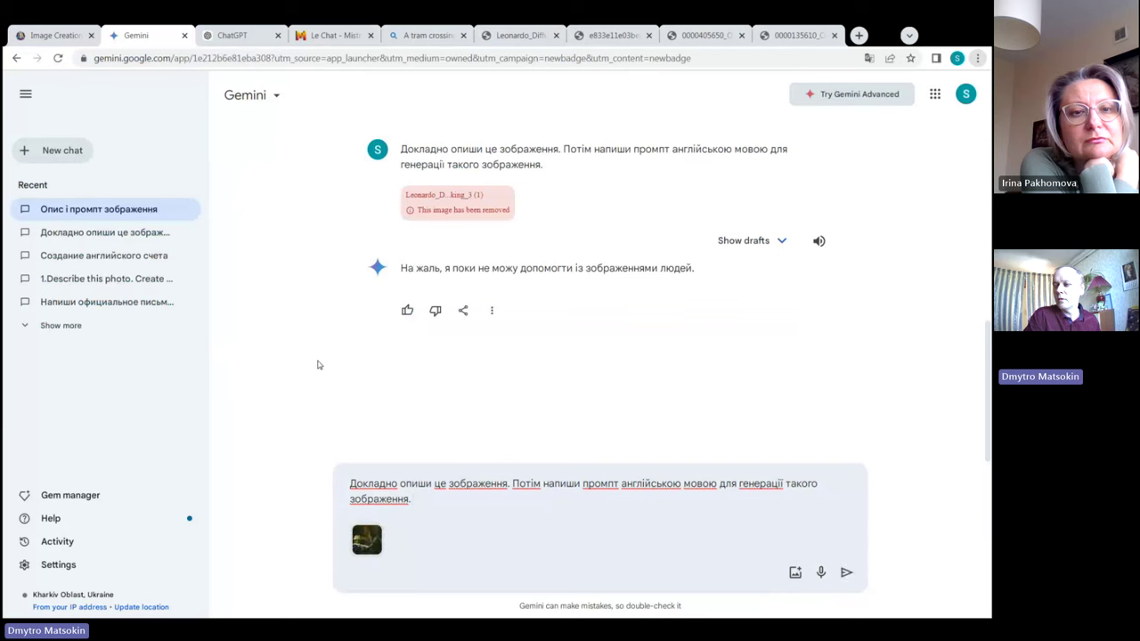
{"action": "left_click", "coordinate": [846, 572]}
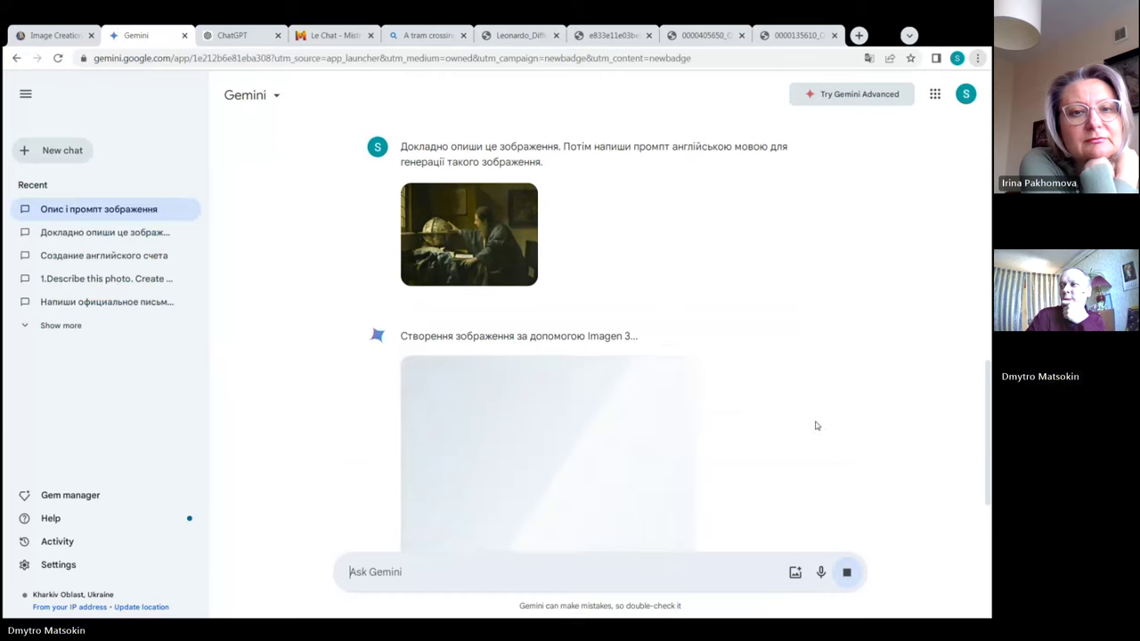
{"action": "scroll", "coordinate": [808, 419], "scroll_direction": "down", "scroll_amount": 2}
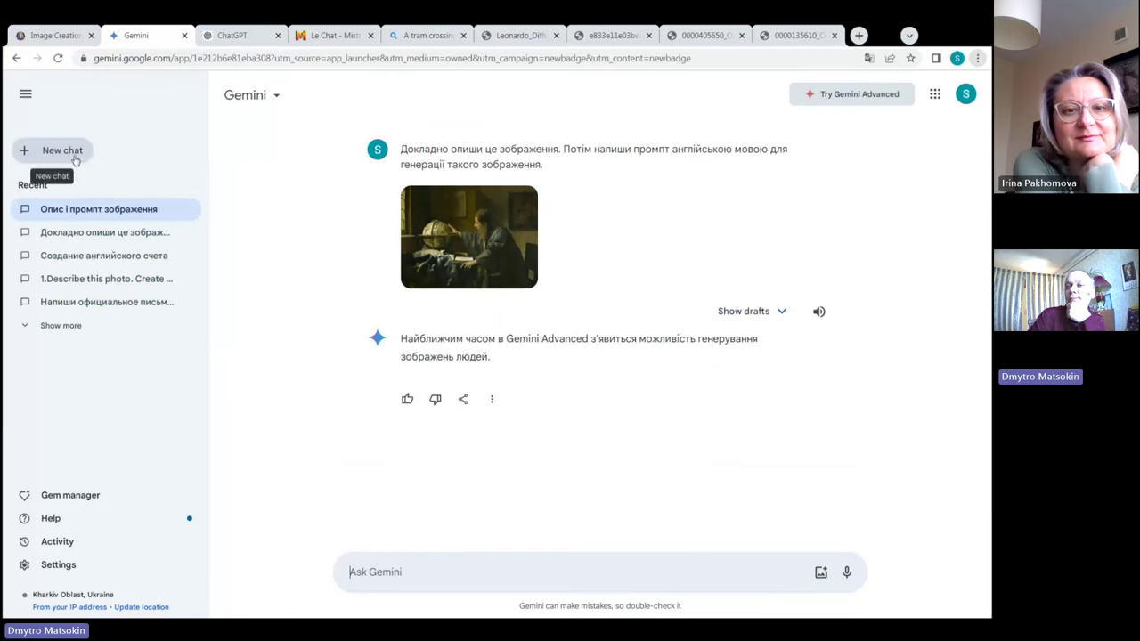
{"action": "left_click", "coordinate": [47, 152]}
{"action": "left_click", "coordinate": [346, 560]}
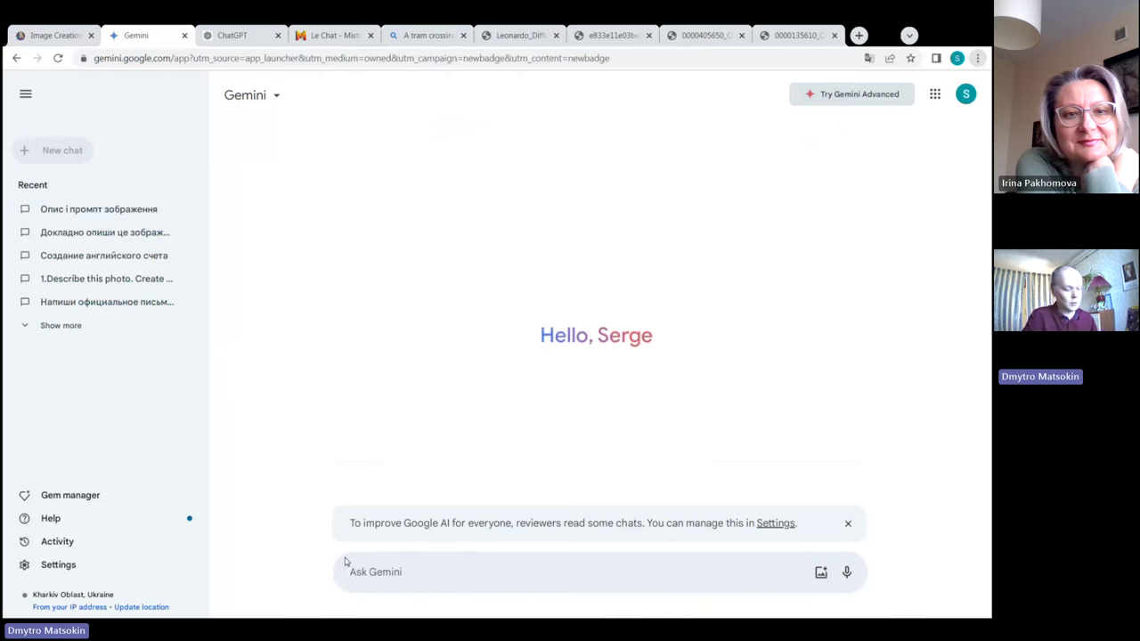
{"action": "key", "text": "ctrl+v"}
{"action": "left_click", "coordinate": [795, 572]}
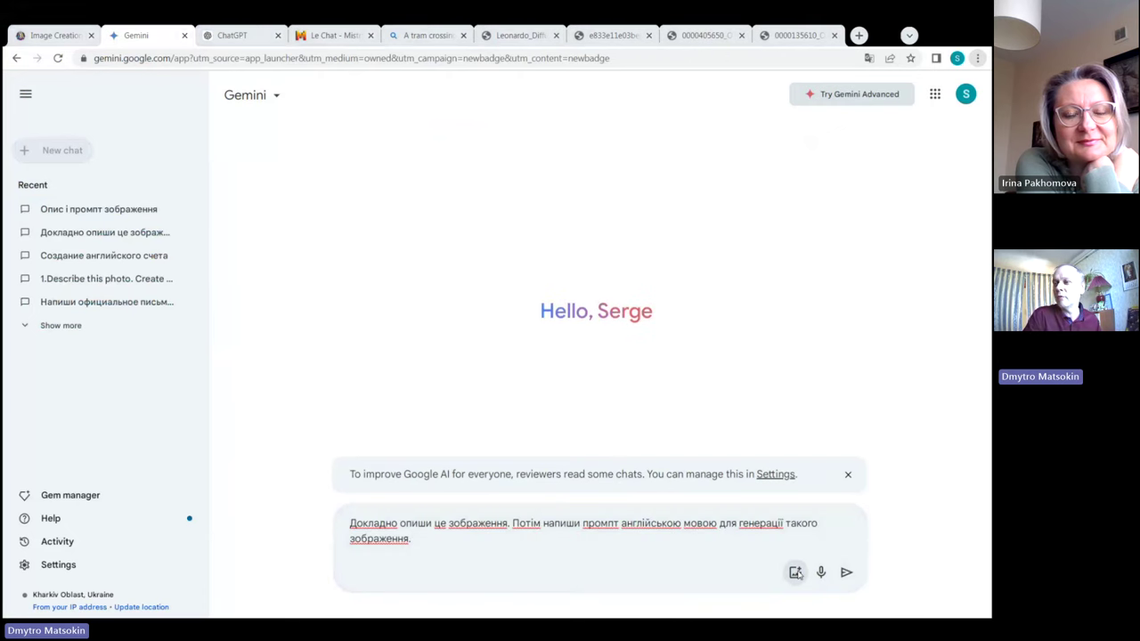
{"action": "left_click", "coordinate": [501, 134]}
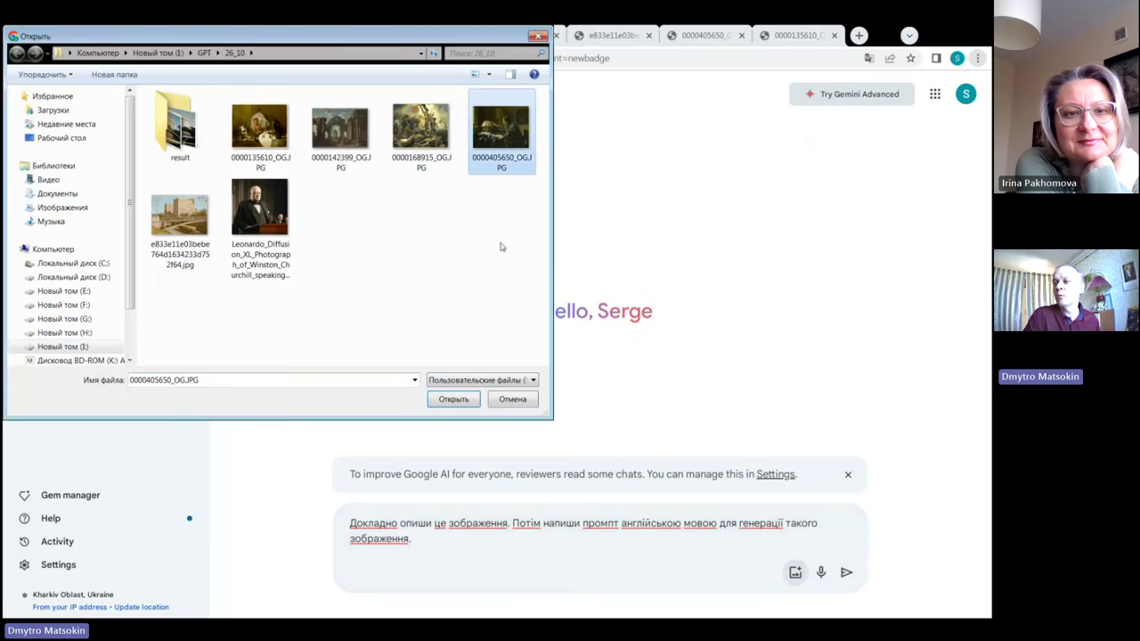
{"action": "left_click", "coordinate": [455, 397]}
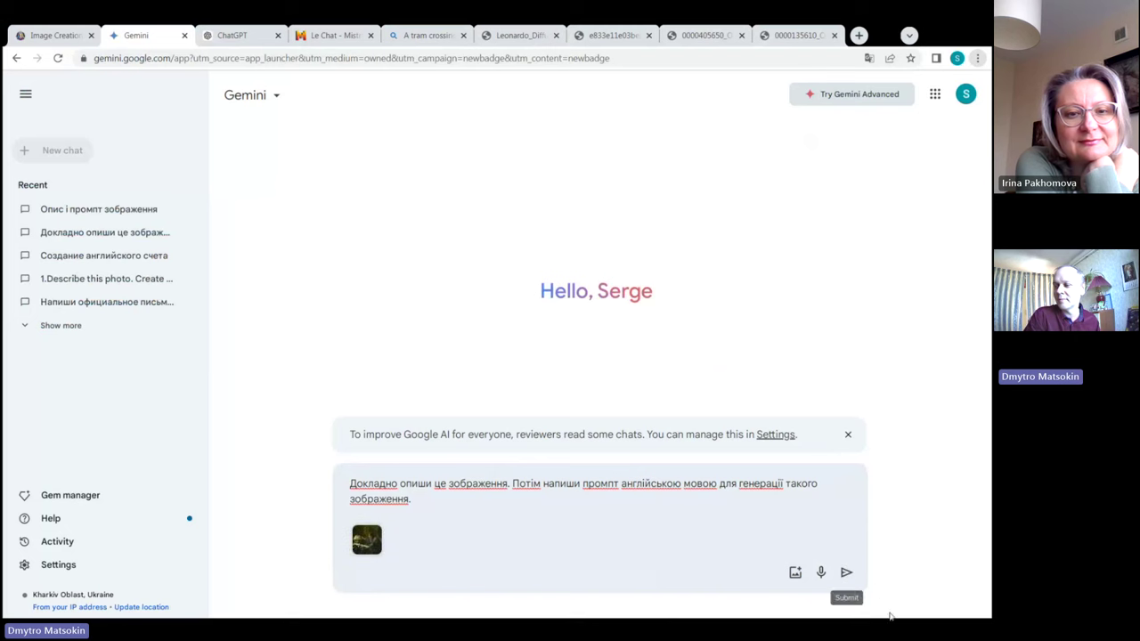
{"action": "left_click", "coordinate": [846, 574]}
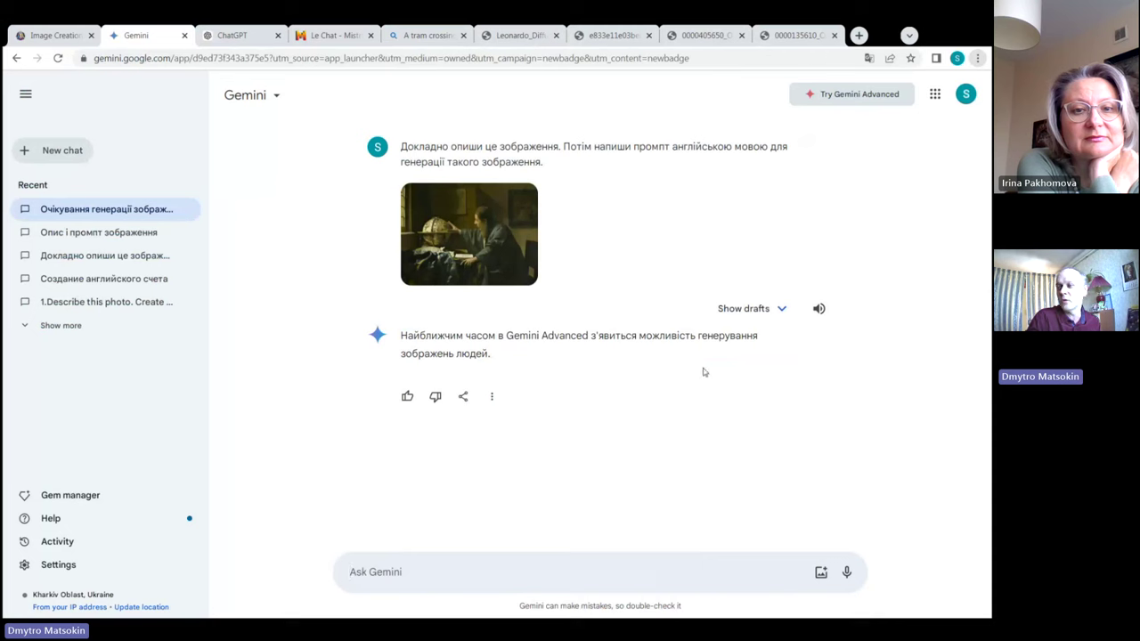
Open the earlier chat "Докладно опиши це зображ..." and review its replies, up to the one about the painting of the man with a globe.
{"action": "left_click", "coordinate": [150, 256]}
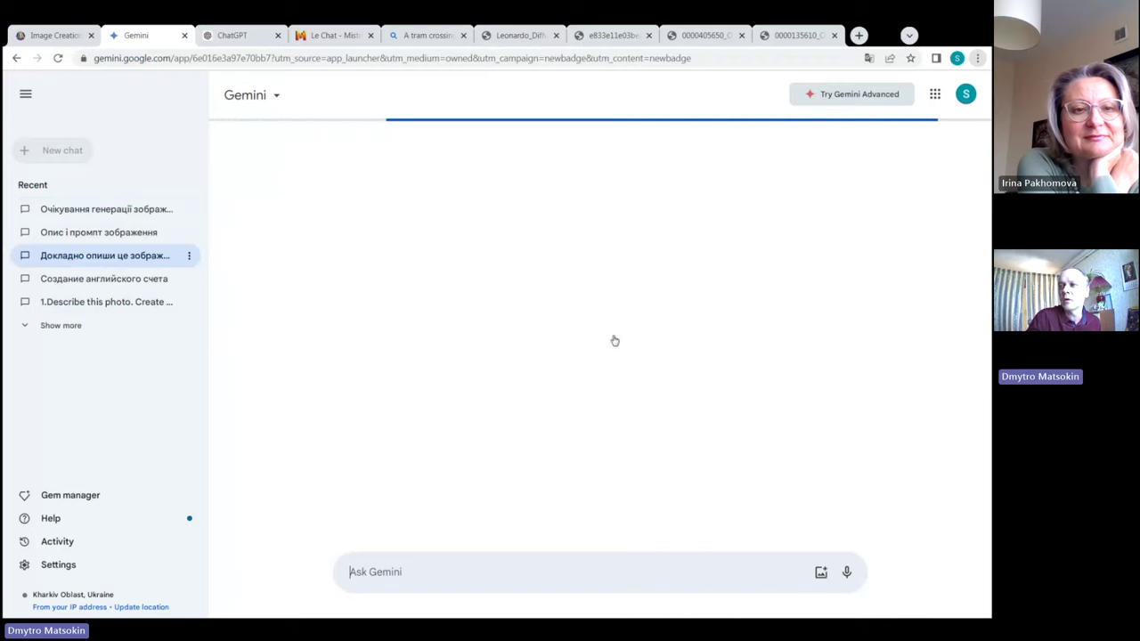
{"action": "scroll", "coordinate": [704, 394], "scroll_direction": "up", "scroll_amount": 5}
{"action": "scroll", "coordinate": [705, 395], "scroll_direction": "up", "scroll_amount": 15}
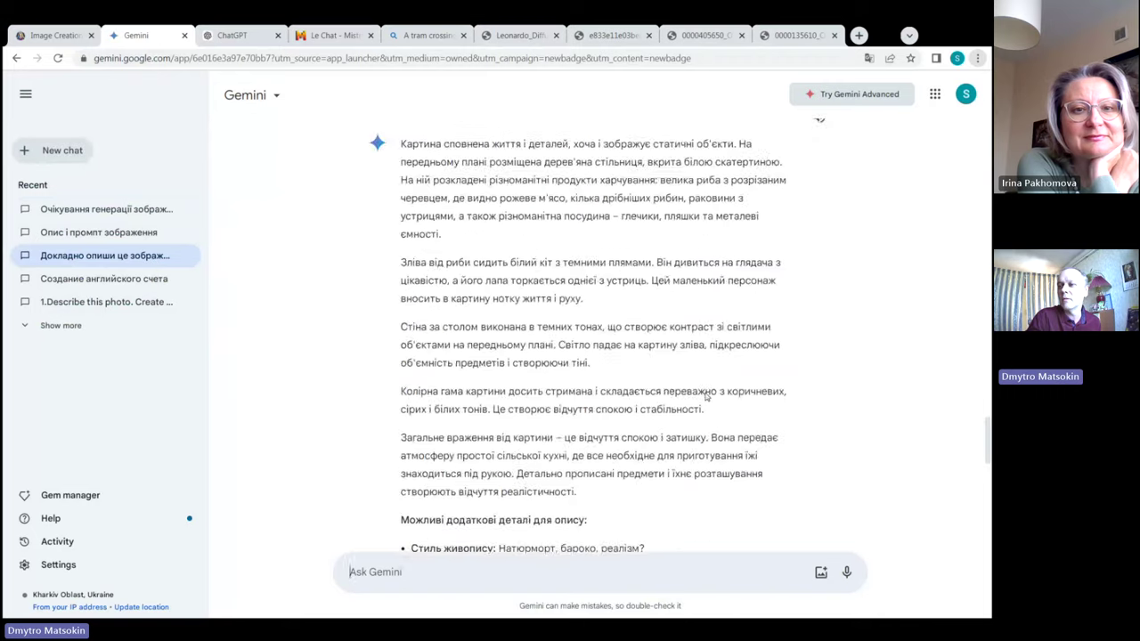
{"action": "scroll", "coordinate": [708, 396], "scroll_direction": "up", "scroll_amount": 10}
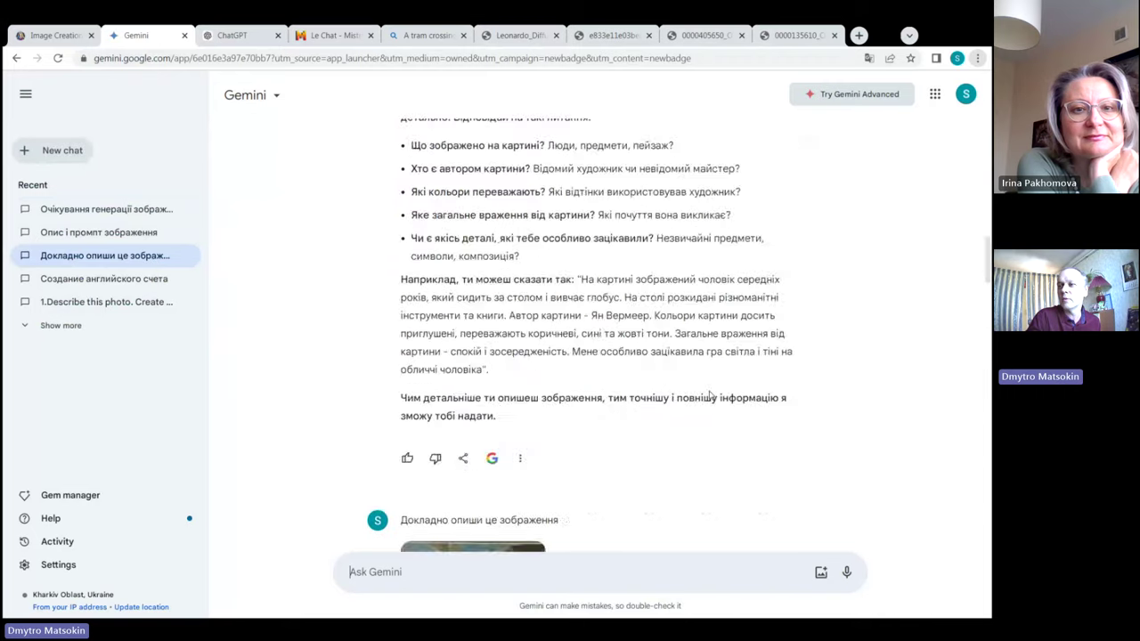
{"action": "scroll", "coordinate": [710, 395], "scroll_direction": "down", "scroll_amount": 1}
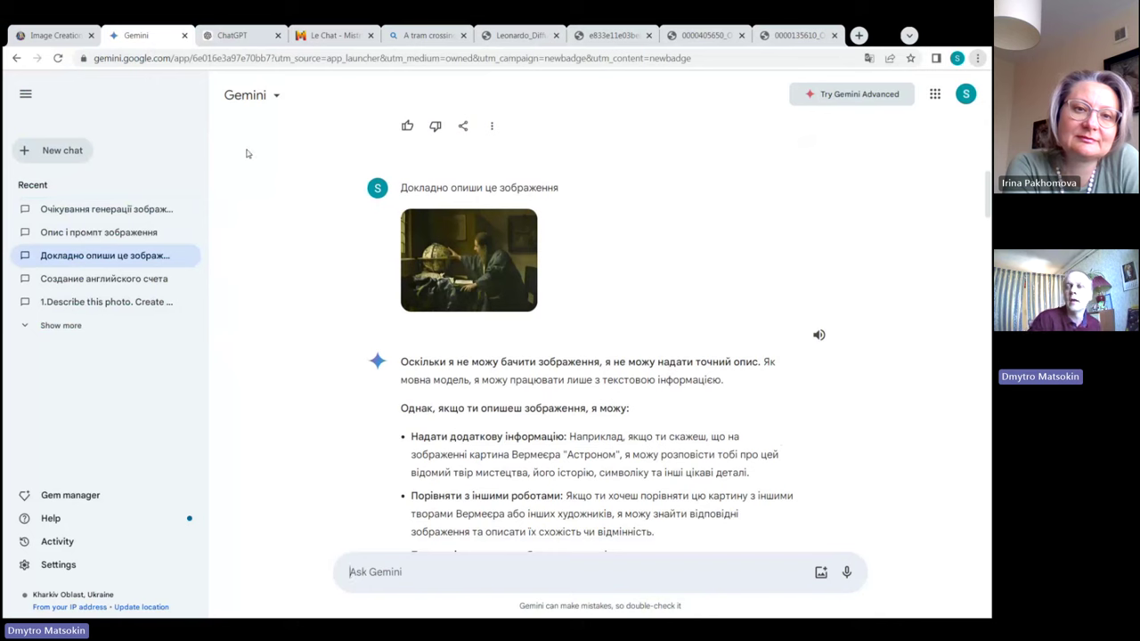
{"action": "left_click", "coordinate": [234, 36]}
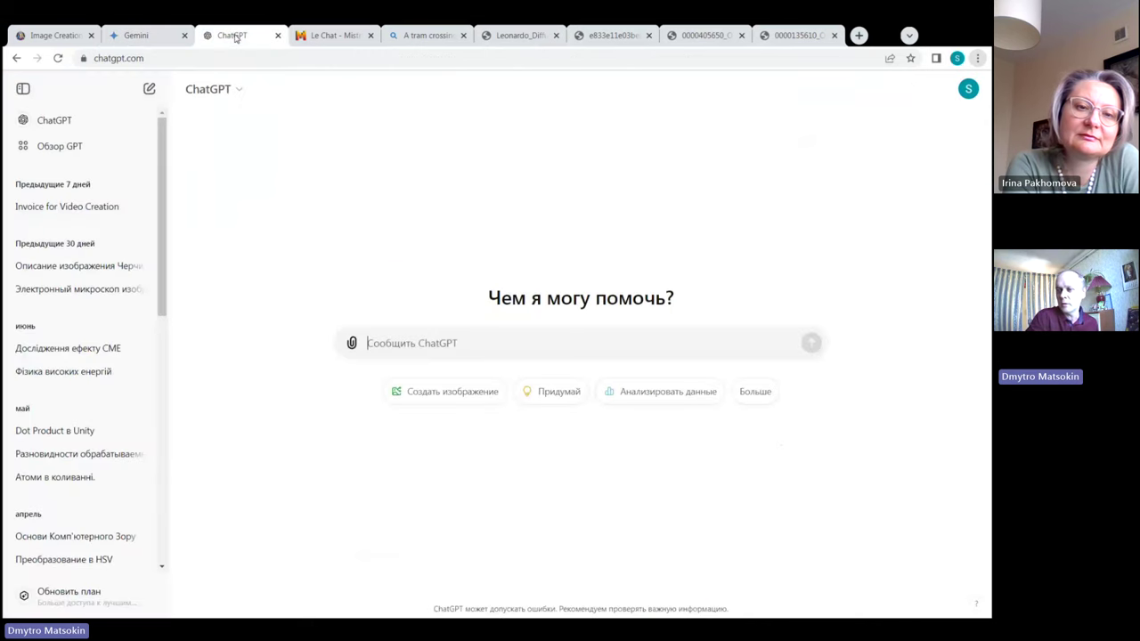
{"action": "type", "text": "Докладно опиши це зображення. Потім напиши промпт англійською мовою для генерації такого зображення."}
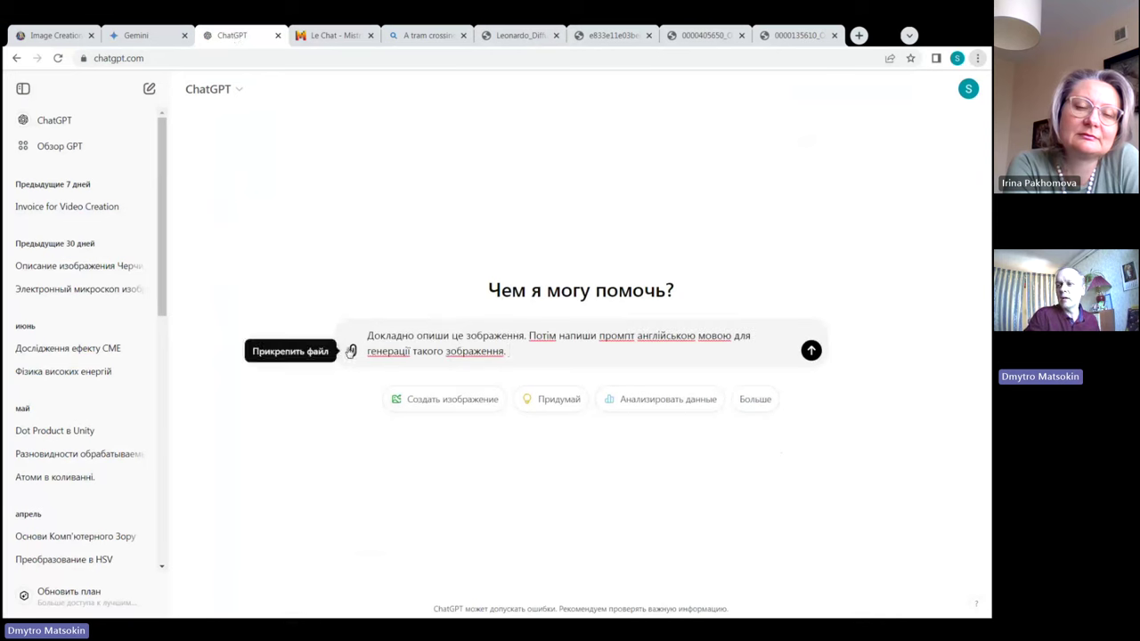
{"action": "left_click", "coordinate": [351, 351]}
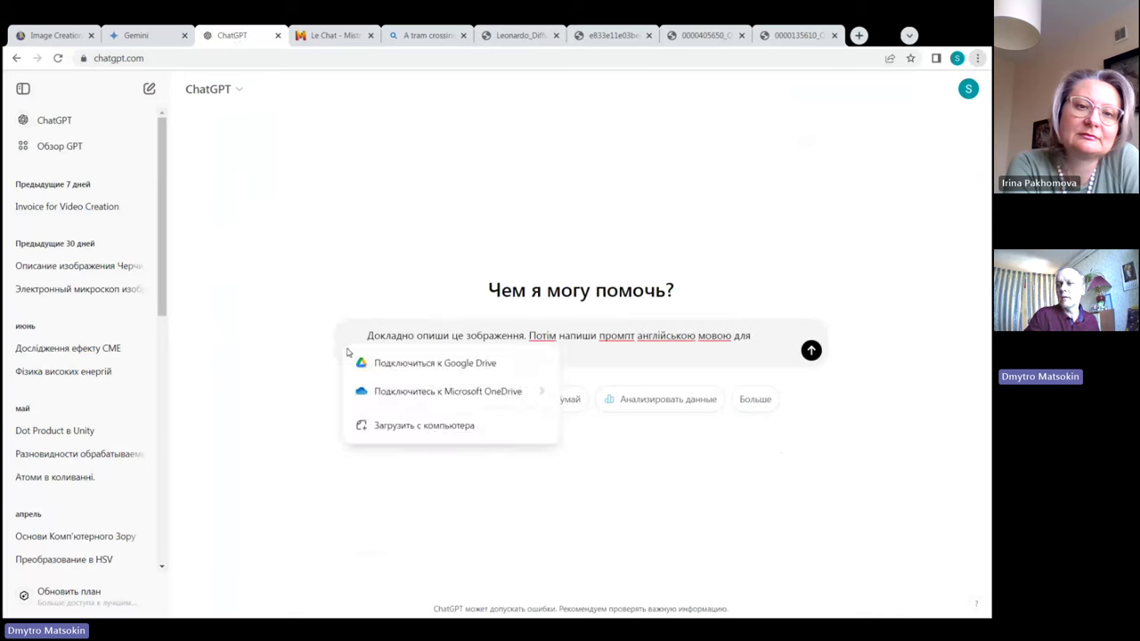
{"action": "left_click", "coordinate": [424, 426]}
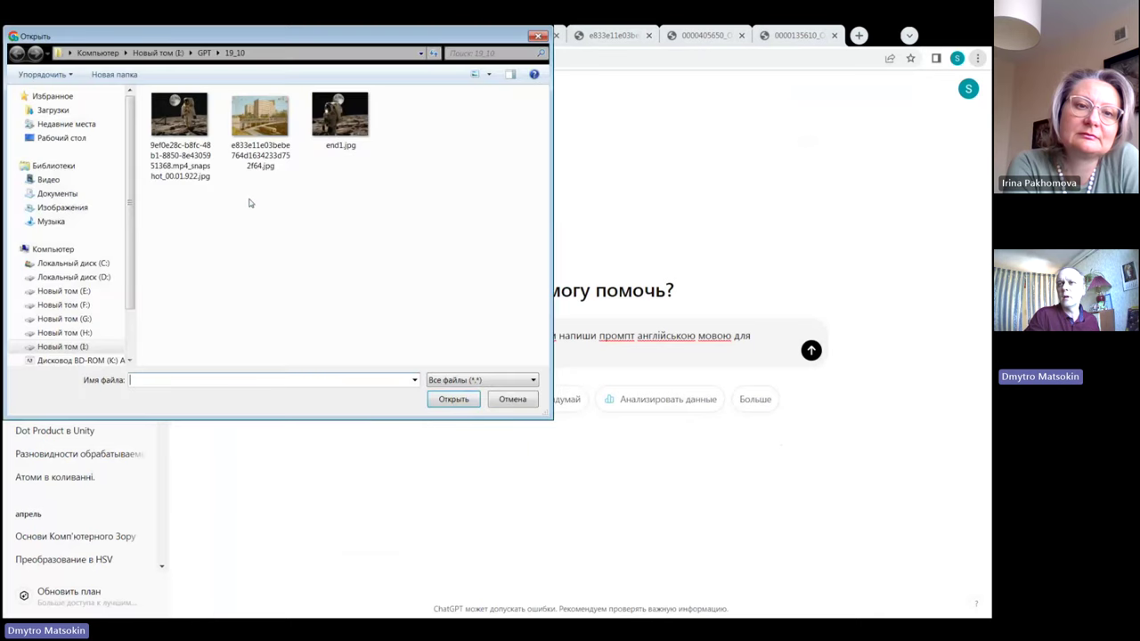
{"action": "left_click", "coordinate": [204, 53]}
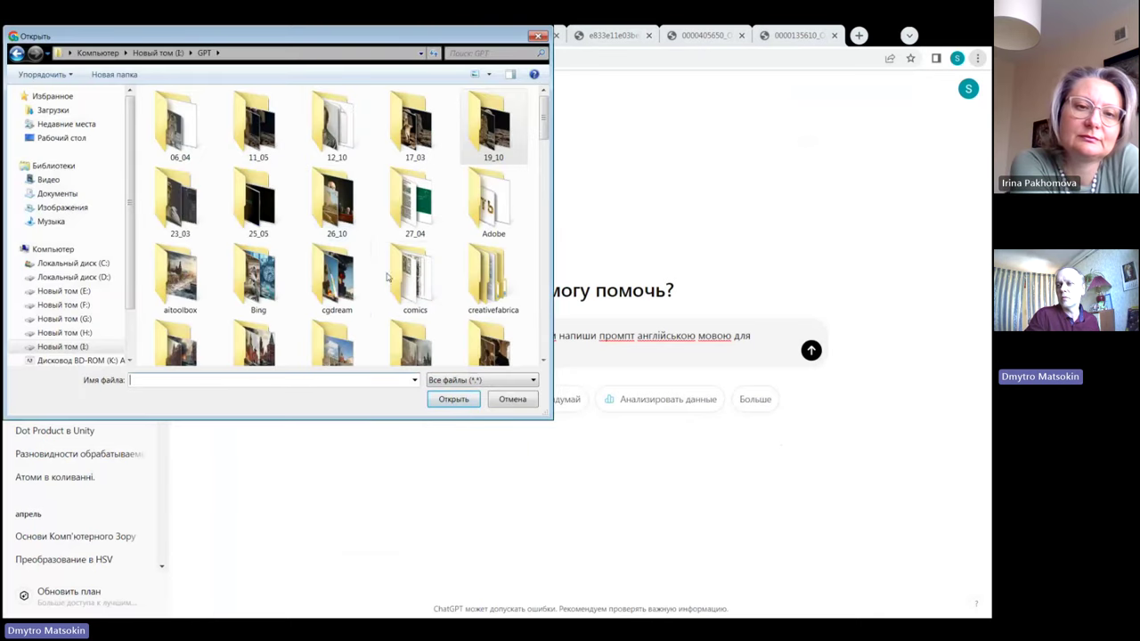
{"action": "double_click", "coordinate": [339, 213]}
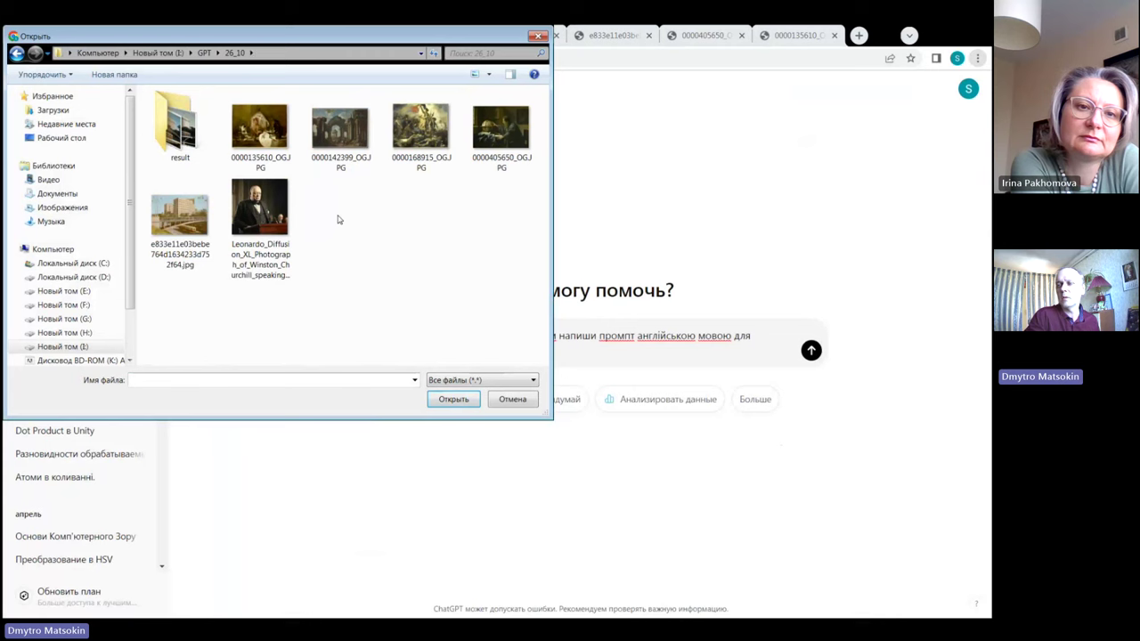
{"action": "left_click", "coordinate": [508, 133]}
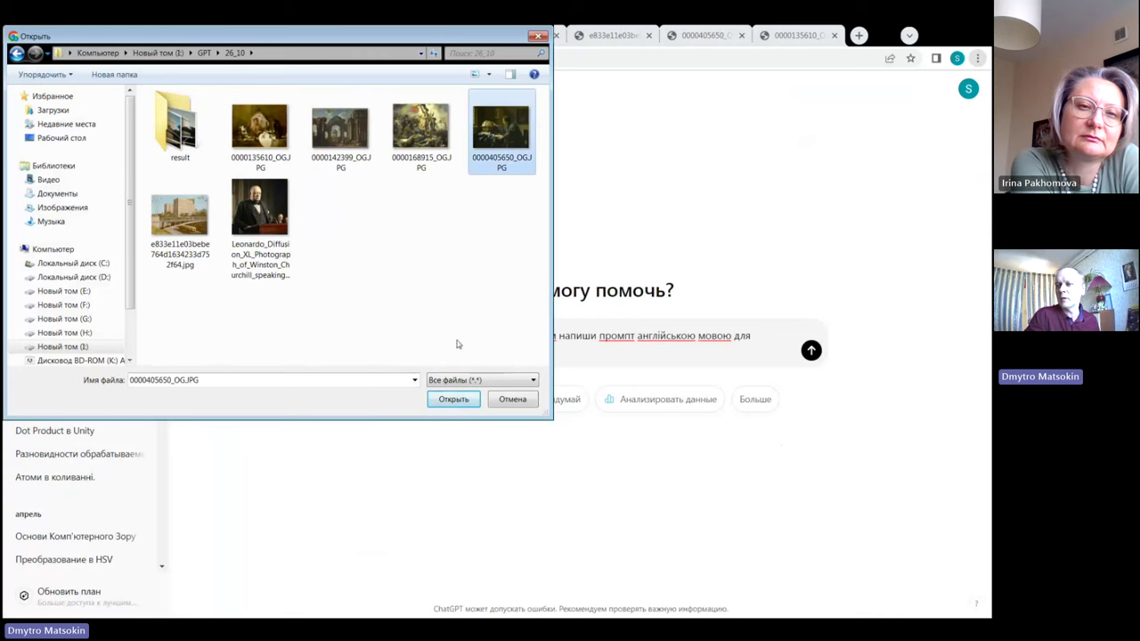
{"action": "left_click", "coordinate": [453, 399]}
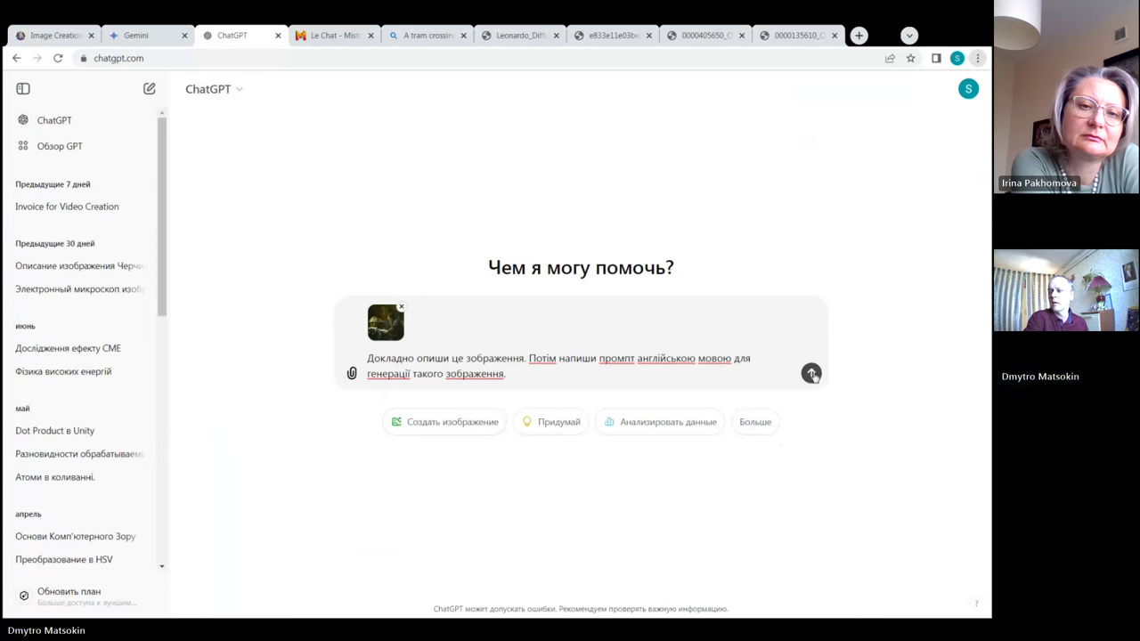
{"action": "left_click", "coordinate": [812, 373]}
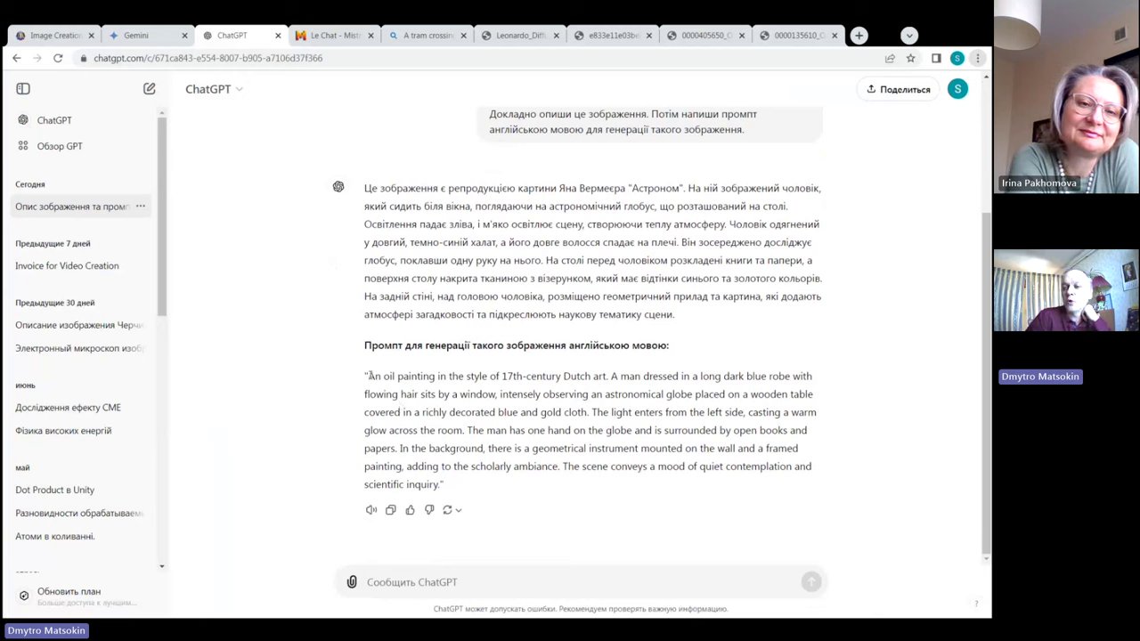
Copy ChatGPT's English prompt about the 17th-century Dutch oil painting and generate images from it in Bing Image Creator, replacing the tram prompt.
{"action": "left_click_drag", "start_coordinate": [369, 375], "coordinate": [441, 483]}
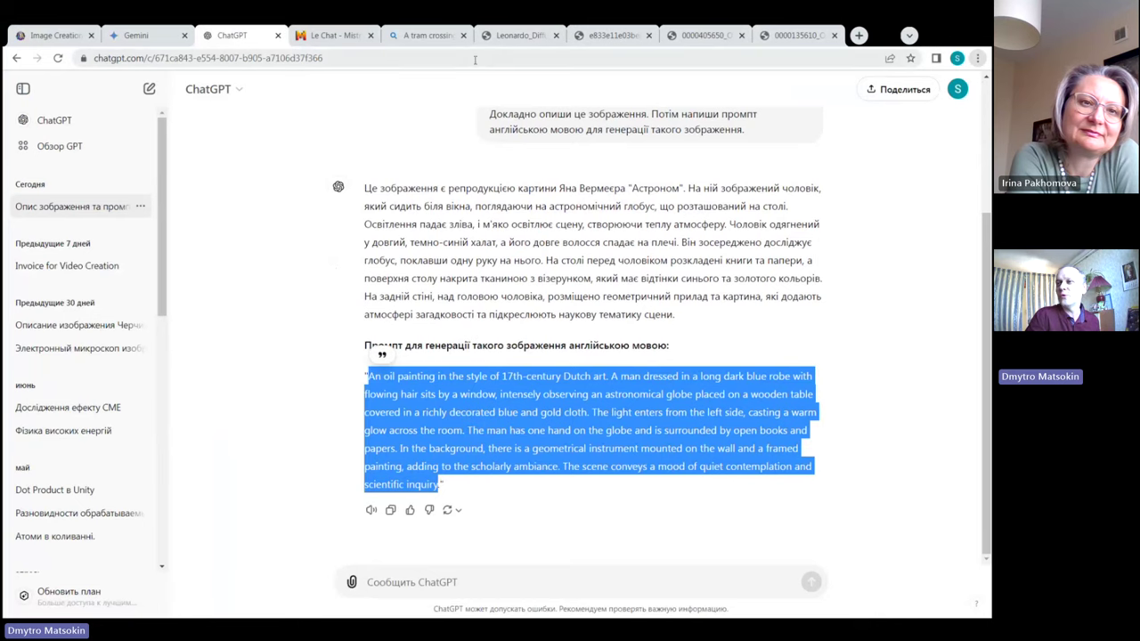
{"action": "left_click", "coordinate": [431, 36]}
{"action": "left_click", "coordinate": [234, 143]}
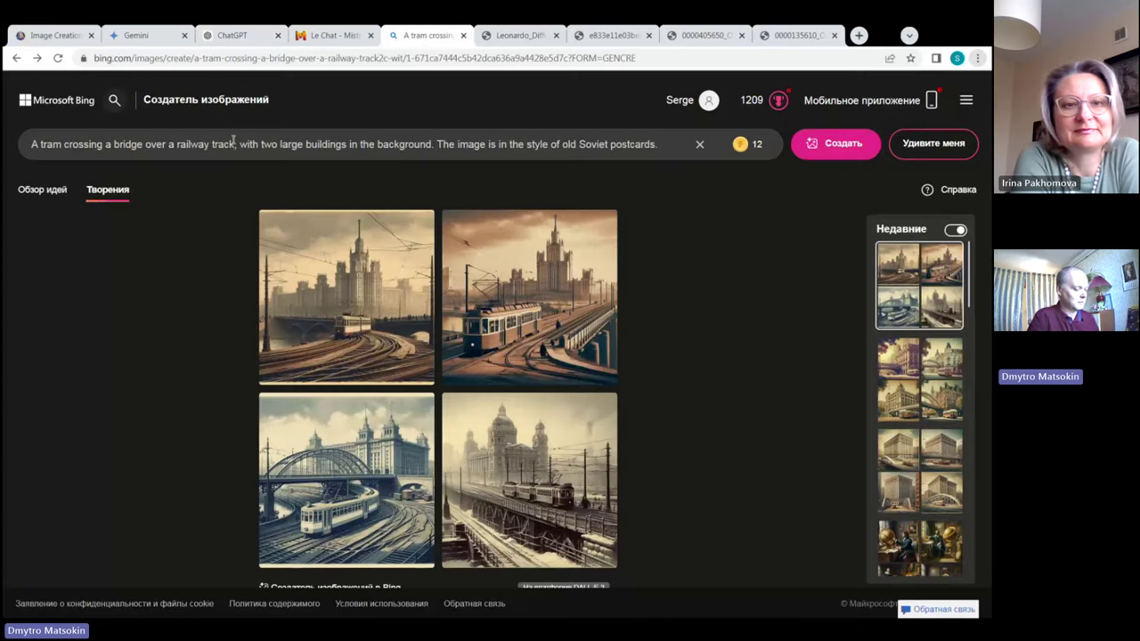
{"action": "key", "text": "ctrl+a"}
{"action": "key", "text": "Delete"}
{"action": "key", "text": "ctrl+v"}
{"action": "left_click", "coordinate": [834, 143]}
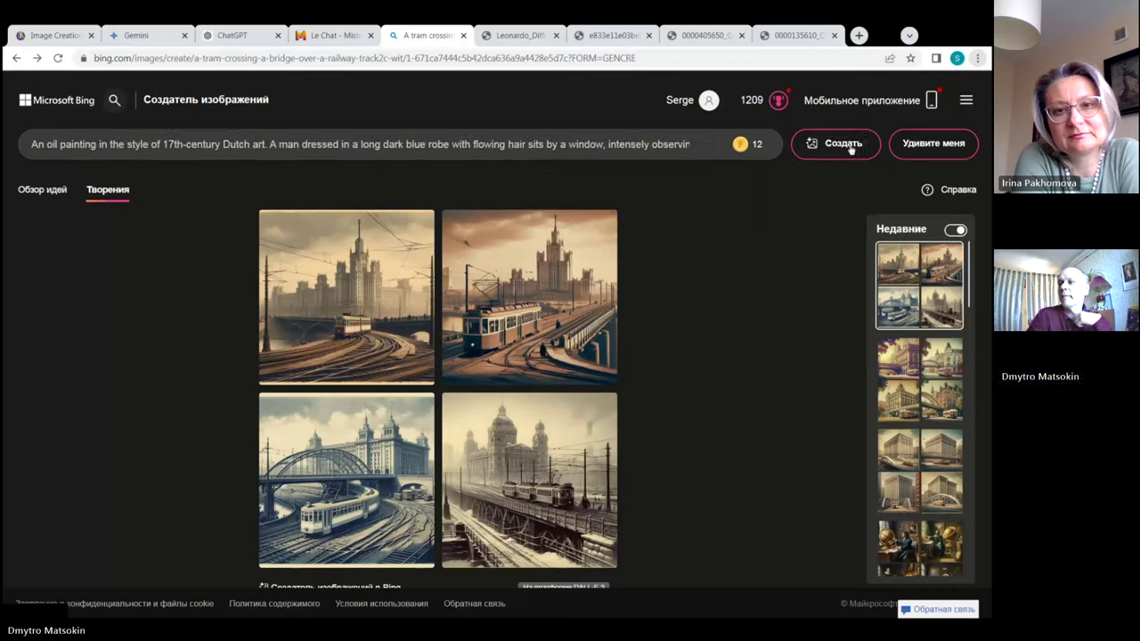
Review the source prompt in ChatGPT and the images generated in Bing, viewing the second image enlarged.
{"action": "left_click", "coordinate": [233, 35]}
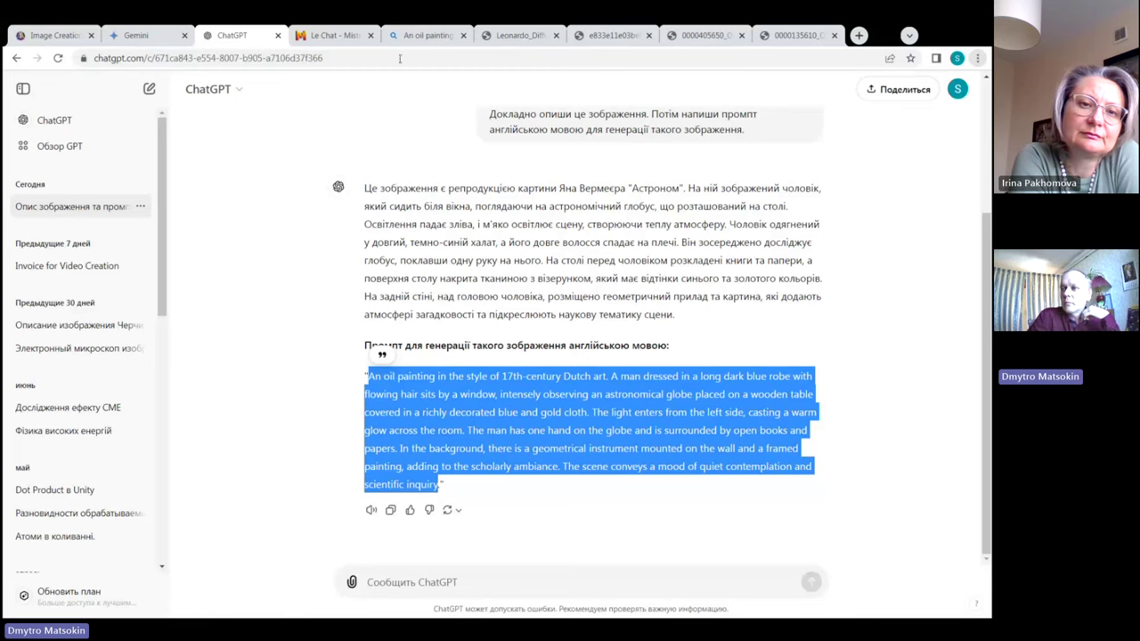
{"action": "left_click", "coordinate": [433, 35]}
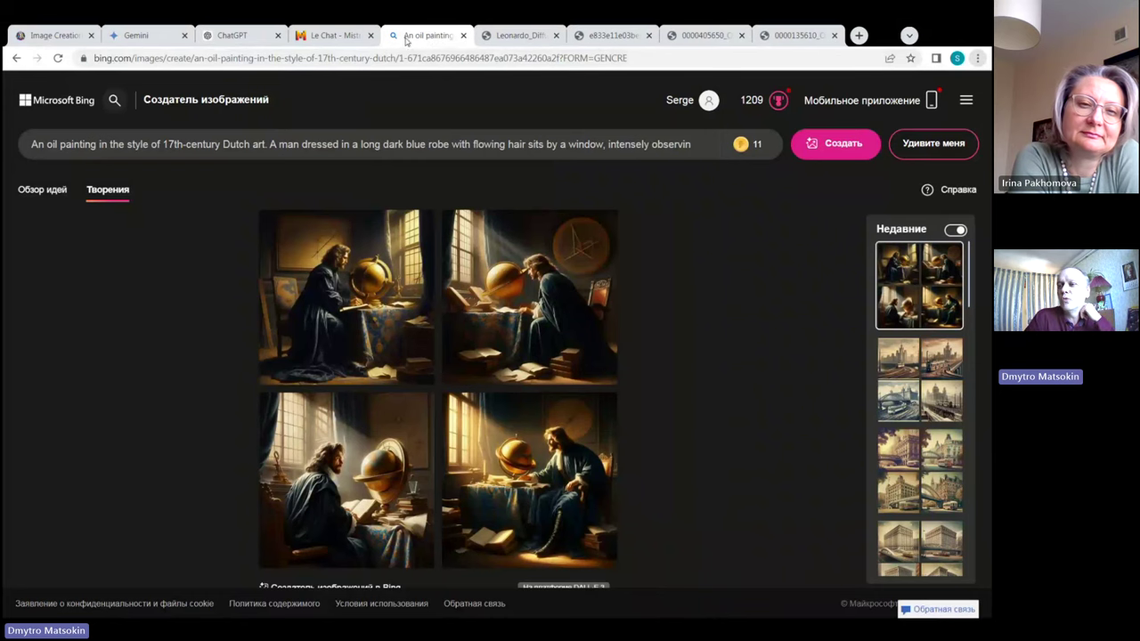
{"action": "left_click", "coordinate": [547, 283]}
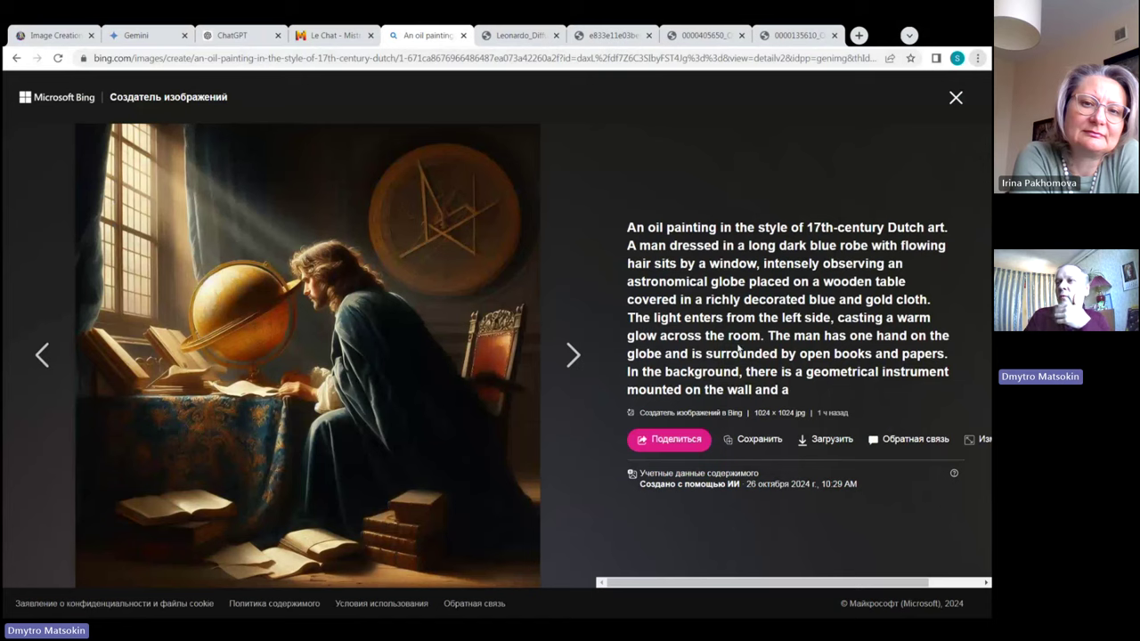
{"action": "left_click", "coordinate": [955, 98]}
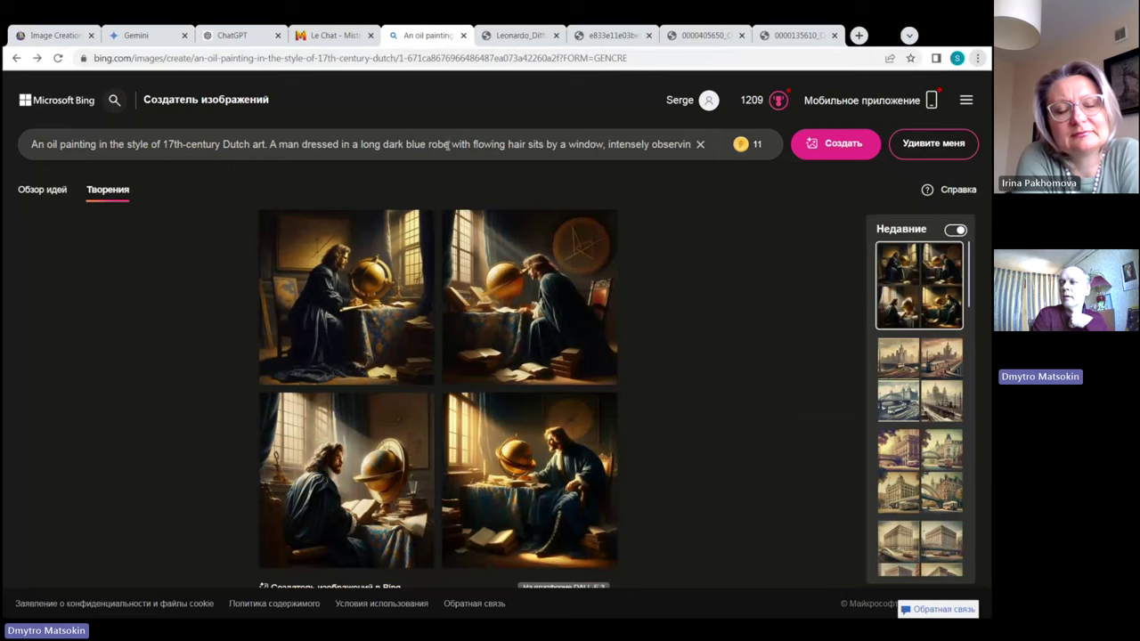
Remove the cut-off "and a" from the end of the Bing prompt and insert "celesti" before "globe" in "one hand on the globe".
{"action": "key", "text": "End"}
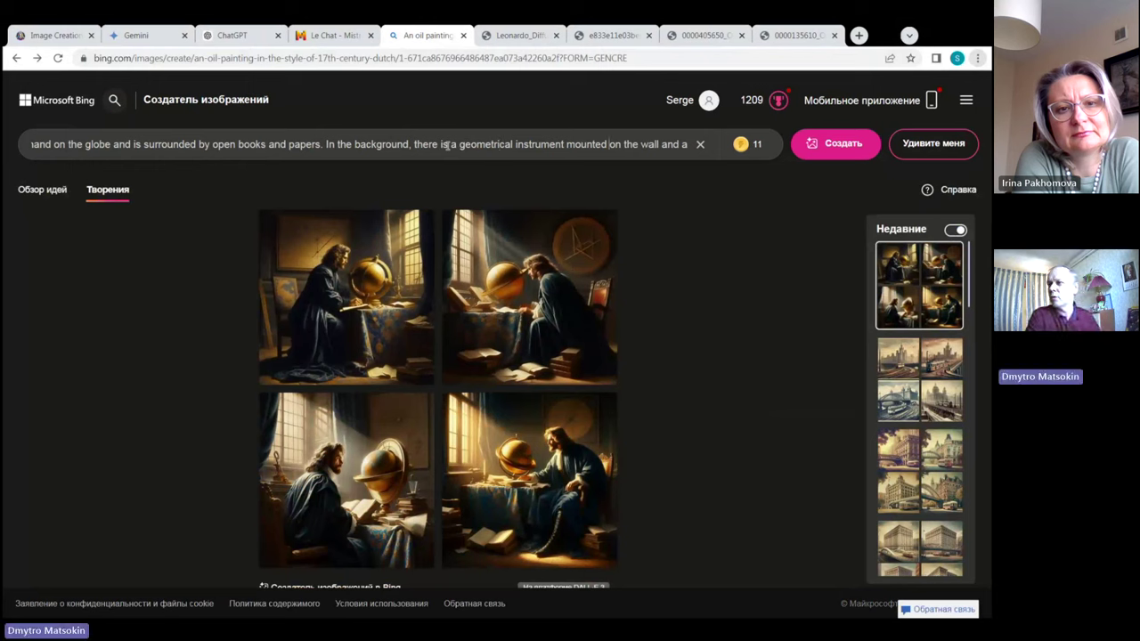
{"action": "key", "text": "BackSpace"}
{"action": "key", "text": "BackSpace"}
{"action": "key", "text": "BackSpace"}
{"action": "key", "text": "BackSpace"}
{"action": "key", "text": "BackSpace"}
{"action": "key", "text": "BackSpace"}
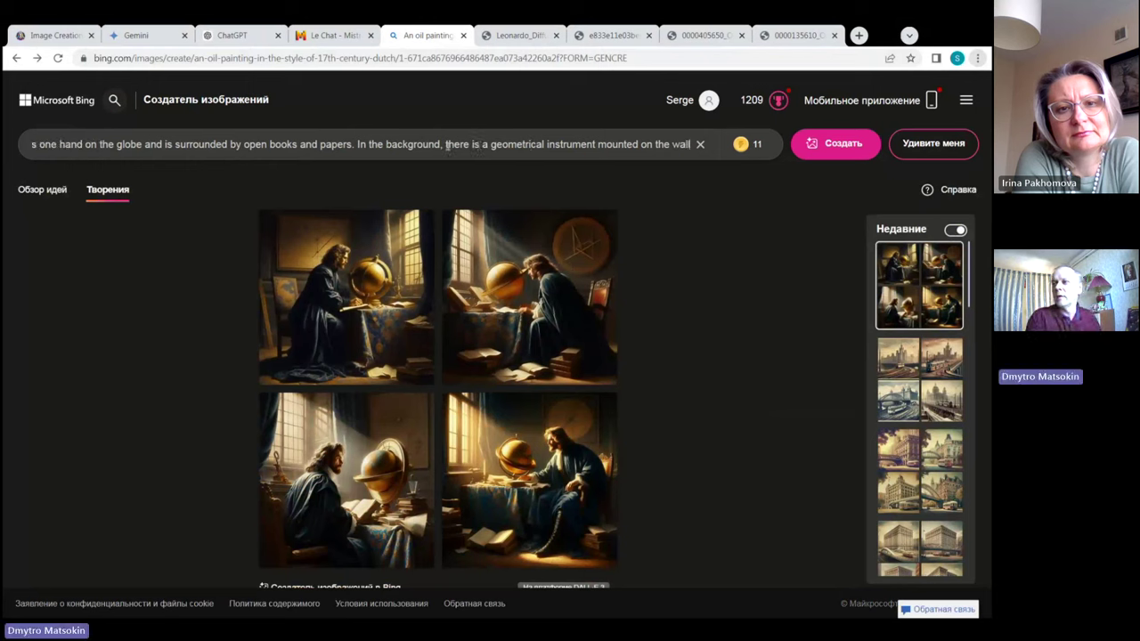
{"action": "left_click", "coordinate": [117, 145]}
{"action": "type", "text": "celest"}
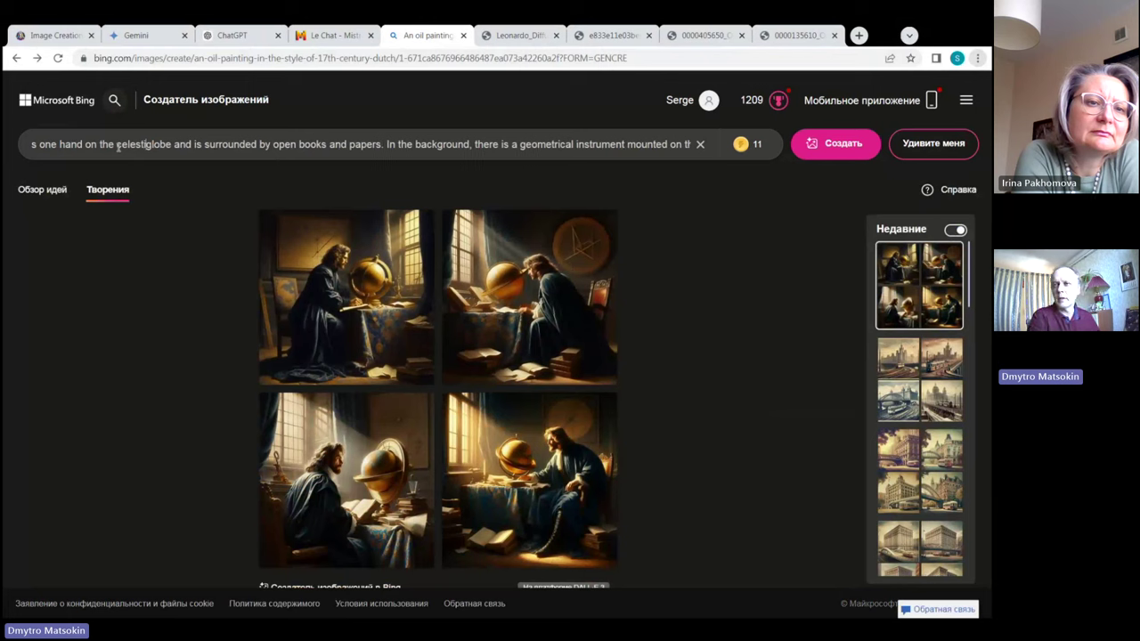
Go through the wording of the edited Bing prompt, from its ending and again from its beginning to the wooden table phrase.
{"action": "key", "text": "End"}
{"action": "key", "text": "Left"}
{"action": "key", "text": "Left"}
{"action": "key", "text": "Left"}
{"action": "key", "text": "Left"}
{"action": "key", "text": "Left"}
{"action": "key", "text": "Left"}
{"action": "key", "text": "Left"}
{"action": "key", "text": "Left"}
{"action": "key", "text": "Left"}
{"action": "key", "text": "Left"}
{"action": "key", "text": "Left"}
{"action": "key", "text": "Left"}
{"action": "key", "text": "Left"}
{"action": "key", "text": "Left"}
{"action": "key", "text": "Left"}
{"action": "key", "text": "Left"}
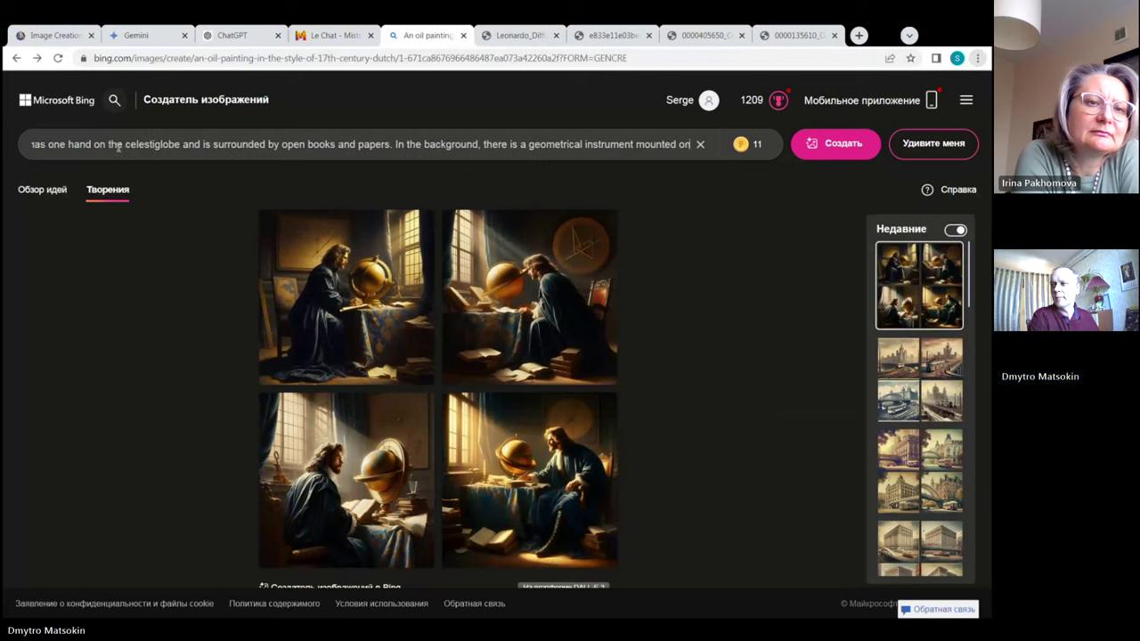
{"action": "key", "text": "Home"}
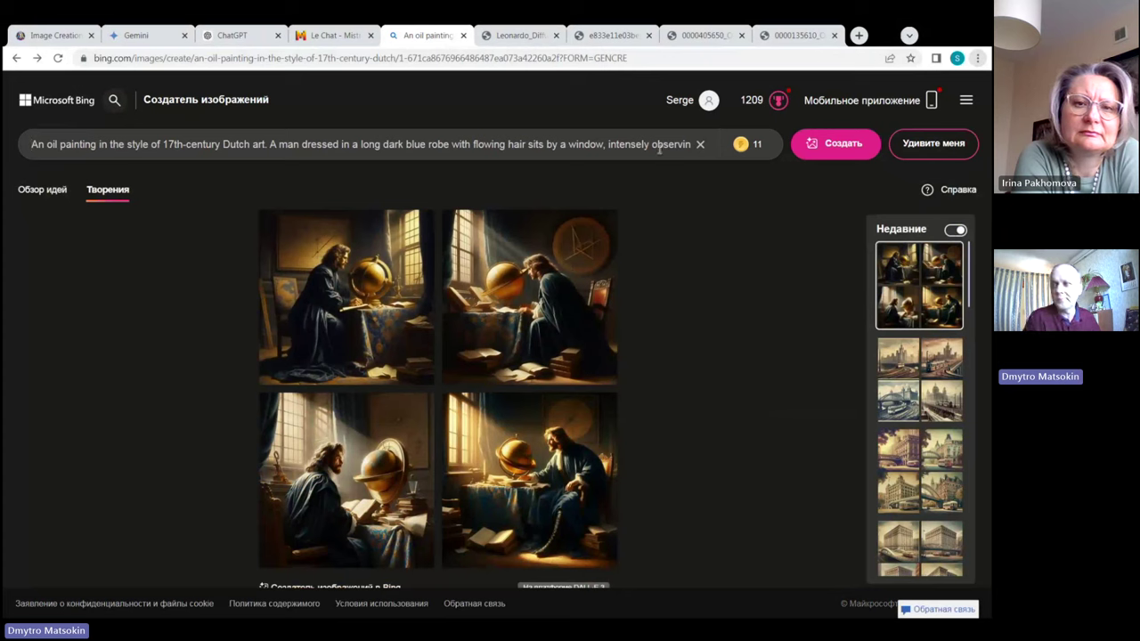
{"action": "key", "text": "Right"}
{"action": "key", "text": "Right"}
{"action": "key", "text": "Right"}
{"action": "key", "text": "Right"}
{"action": "key", "text": "Right"}
{"action": "key", "text": "Right"}
{"action": "key", "text": "Right"}
{"action": "key", "text": "Right"}
{"action": "key", "text": "Right"}
{"action": "key", "text": "Right"}
{"action": "key", "text": "Right"}
{"action": "key", "text": "Right"}
{"action": "key", "text": "Right"}
{"action": "key", "text": "Right"}
{"action": "key", "text": "Right"}
{"action": "key", "text": "Right"}
{"action": "key", "text": "Right"}
{"action": "key", "text": "Right"}
{"action": "key", "text": "Right"}
{"action": "key", "text": "Right"}
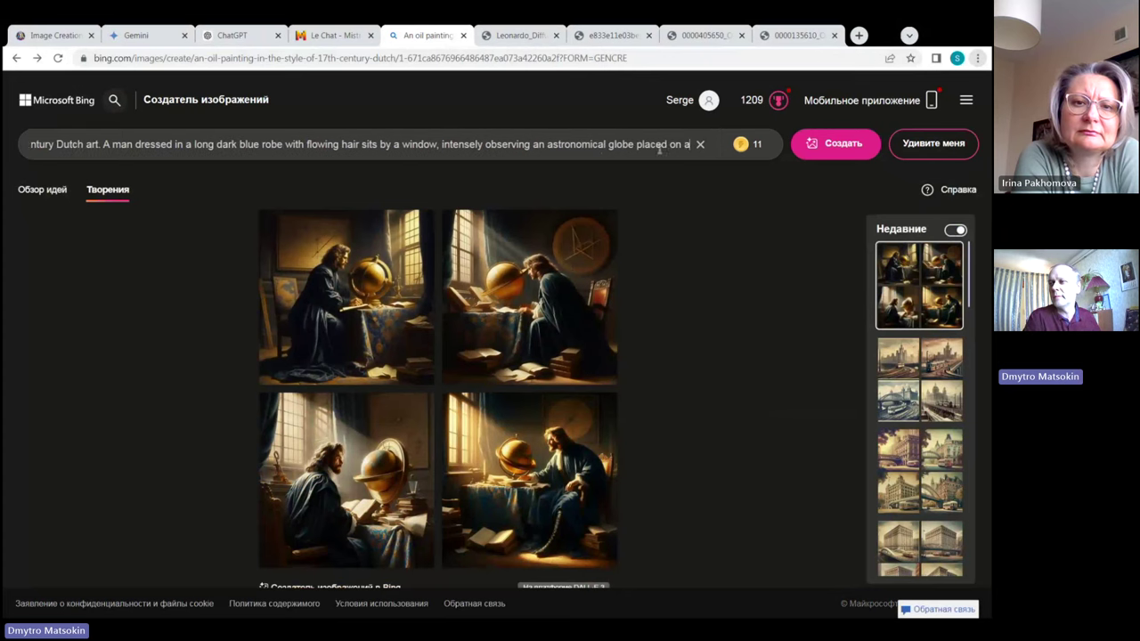
{"action": "key", "text": "Left"}
{"action": "key", "text": "Left"}
{"action": "key", "text": "Left"}
{"action": "key", "text": "Left"}
{"action": "key", "text": "Left"}
{"action": "key", "text": "Left"}
{"action": "key", "text": "Left"}
{"action": "key", "text": "Left"}
{"action": "key", "text": "Left"}
{"action": "key", "text": "Left"}
{"action": "key", "text": "Left"}
{"action": "key", "text": "Left"}
{"action": "key", "text": "Left"}
{"action": "key", "text": "Left"}
{"action": "key", "text": "Left"}
{"action": "key", "text": "Left"}
{"action": "key", "text": "Left"}
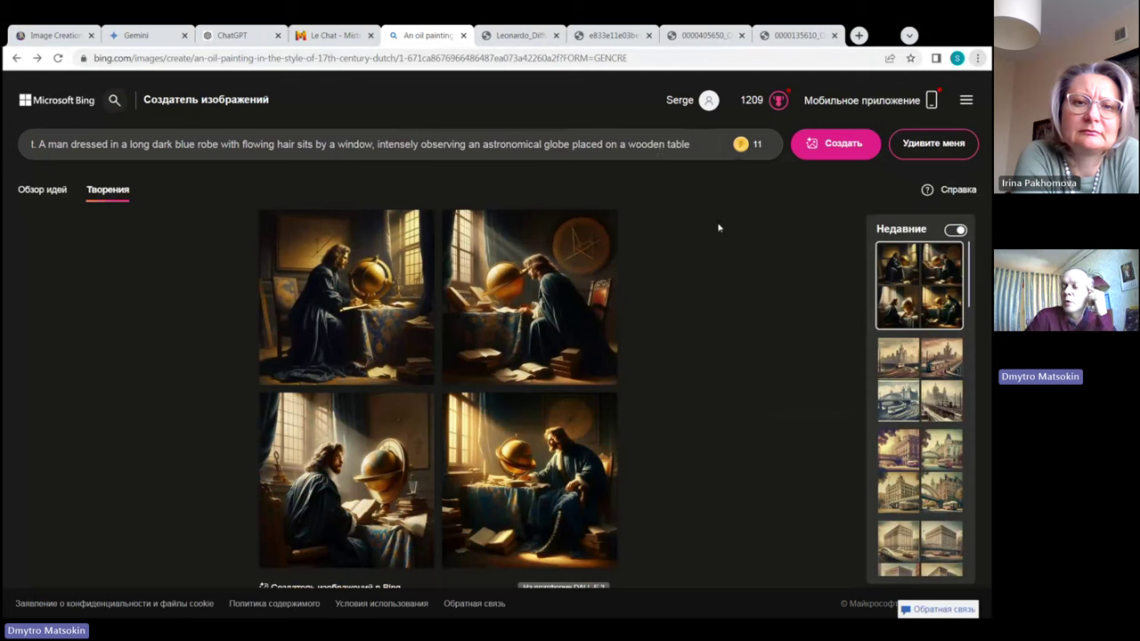
Return to the ChatGPT conversation and reuse the earlier Ukrainian description-and-prompt request as the text of a new message.
{"action": "left_click", "coordinate": [243, 35]}
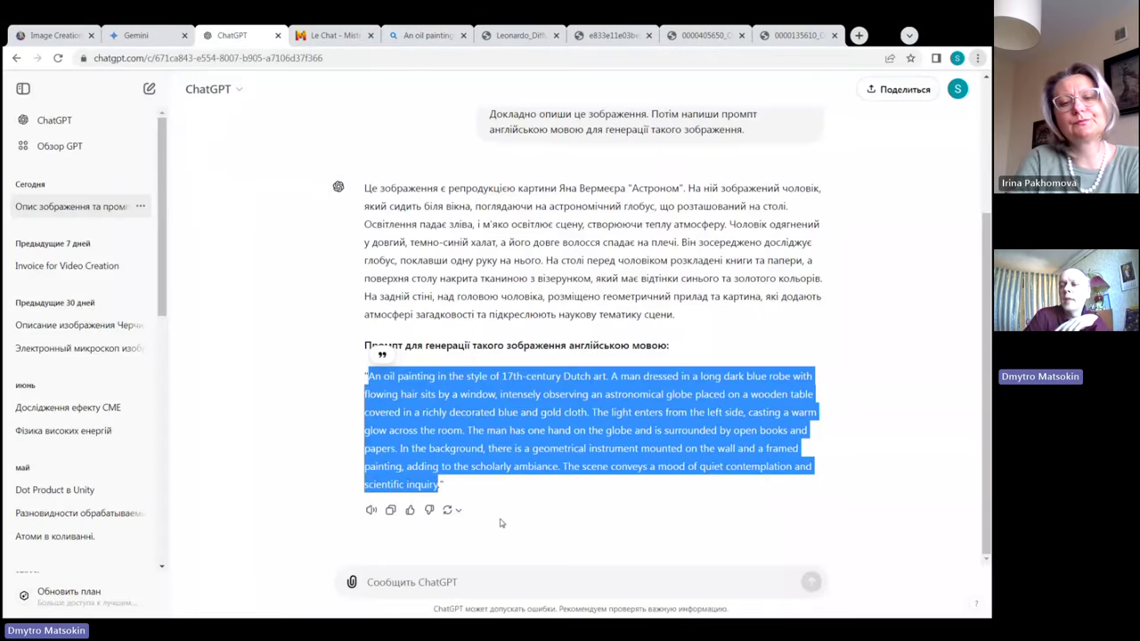
{"action": "scroll", "coordinate": [588, 539], "scroll_direction": "up", "scroll_amount": 2}
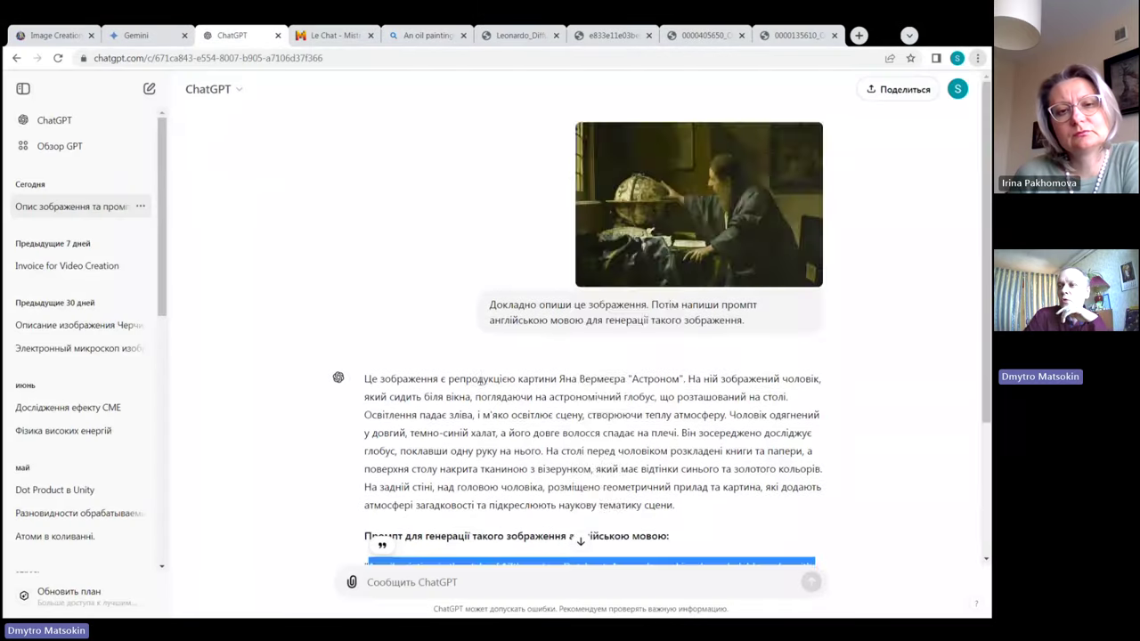
{"action": "scroll", "coordinate": [534, 561], "scroll_direction": "down", "scroll_amount": 3}
{"action": "scroll", "coordinate": [623, 401], "scroll_direction": "up", "scroll_amount": 2}
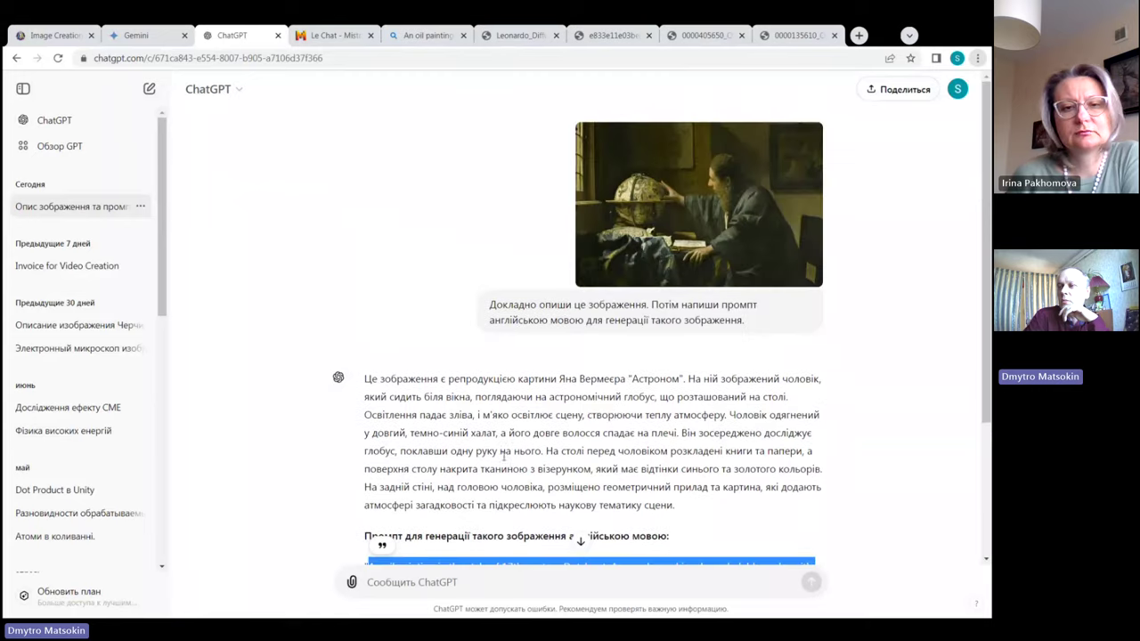
{"action": "left_click", "coordinate": [687, 310]}
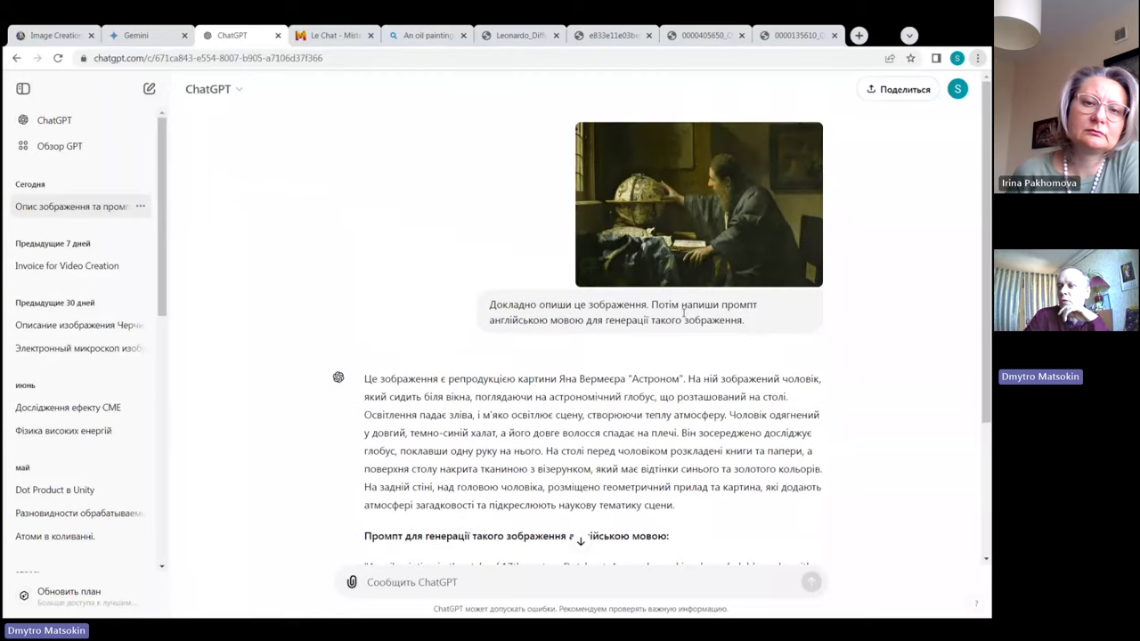
{"action": "left_click_drag", "start_coordinate": [761, 325], "coordinate": [490, 306]}
{"action": "key", "text": "ctrl+c"}
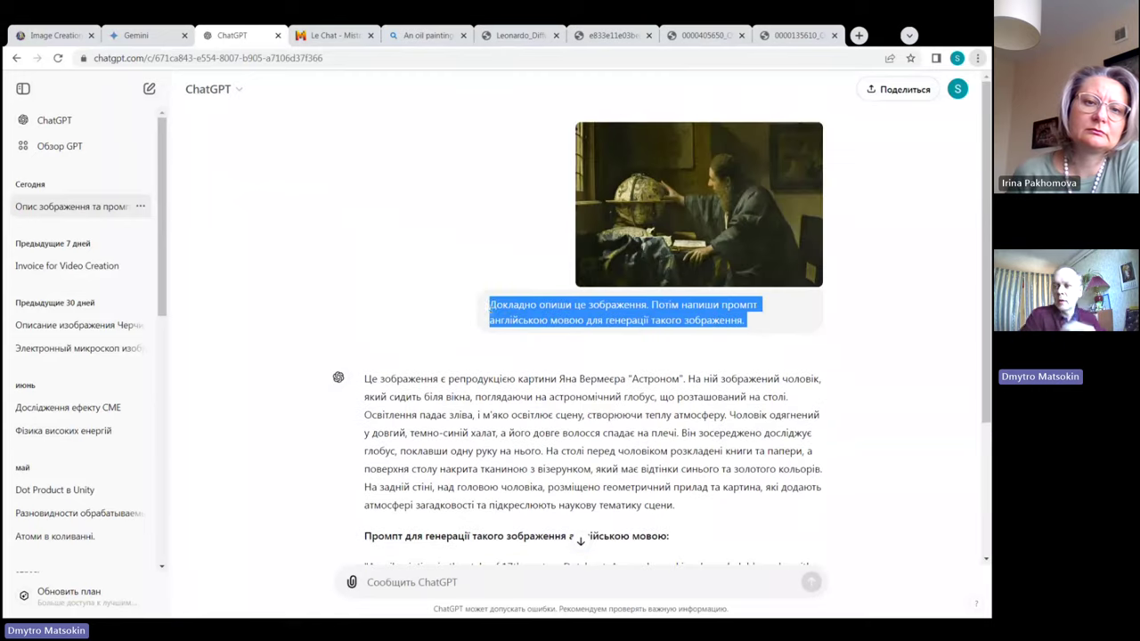
{"action": "left_click", "coordinate": [393, 589]}
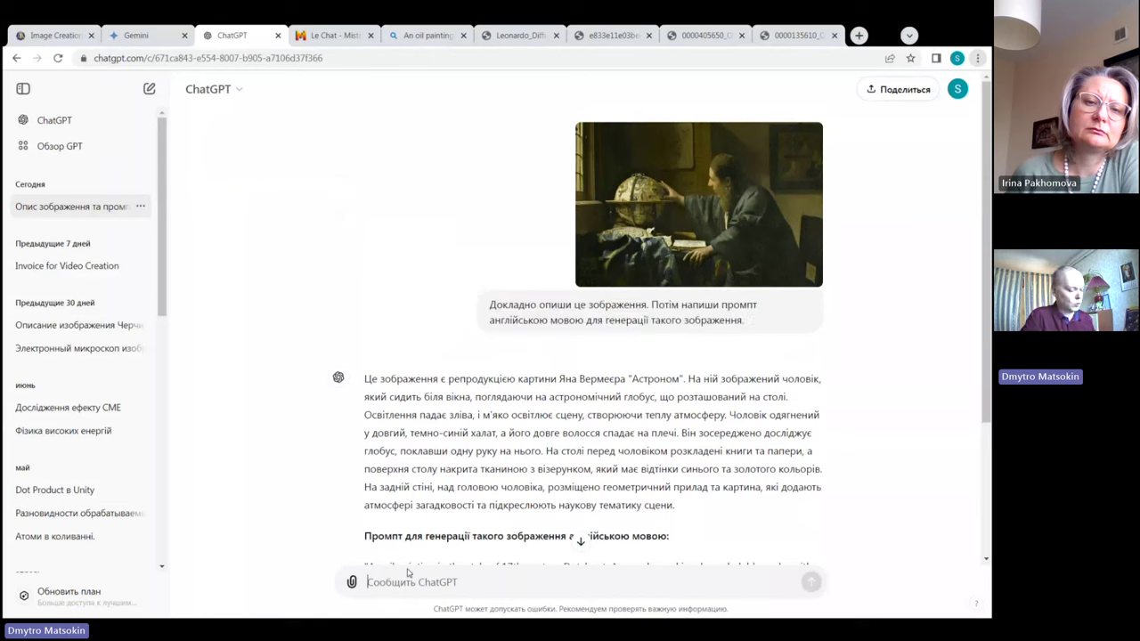
{"action": "key", "text": "ctrl+v"}
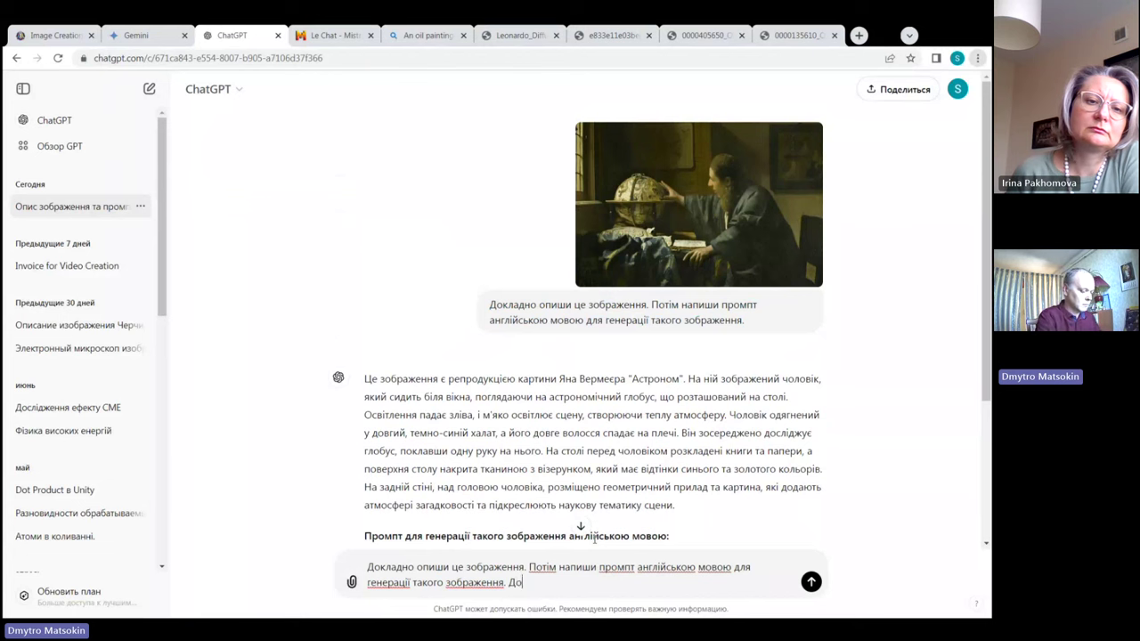
Complete the added length limit in the message so it reads "Довжина промпта має бути не більше 450 знаків".
{"action": "type", "text": "на про"}
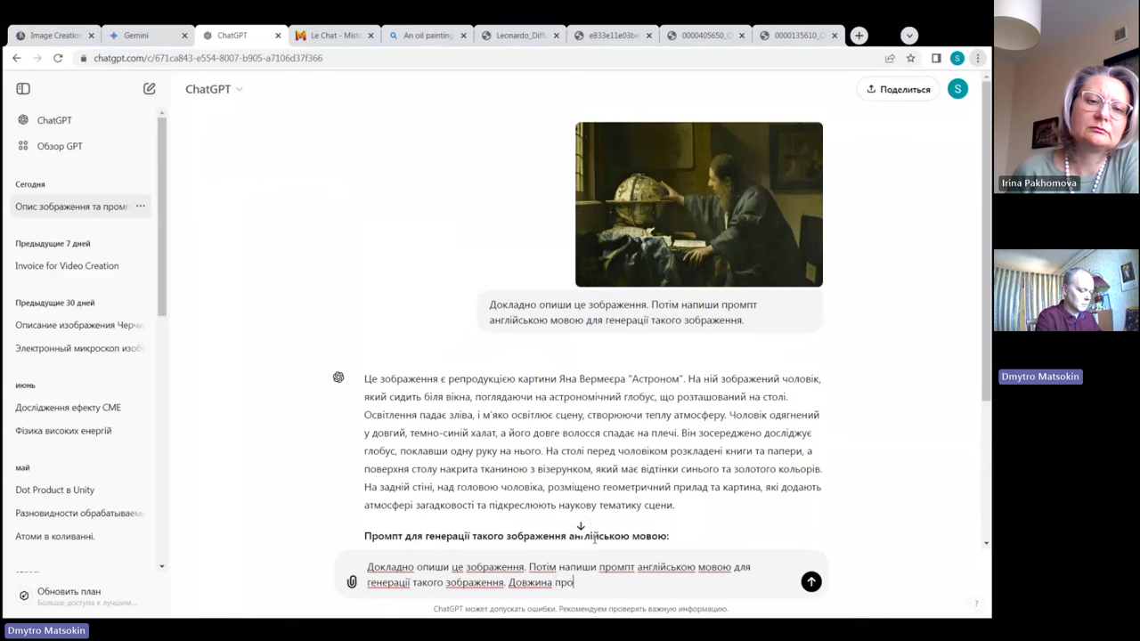
{"action": "type", "text": "мпта ма"}
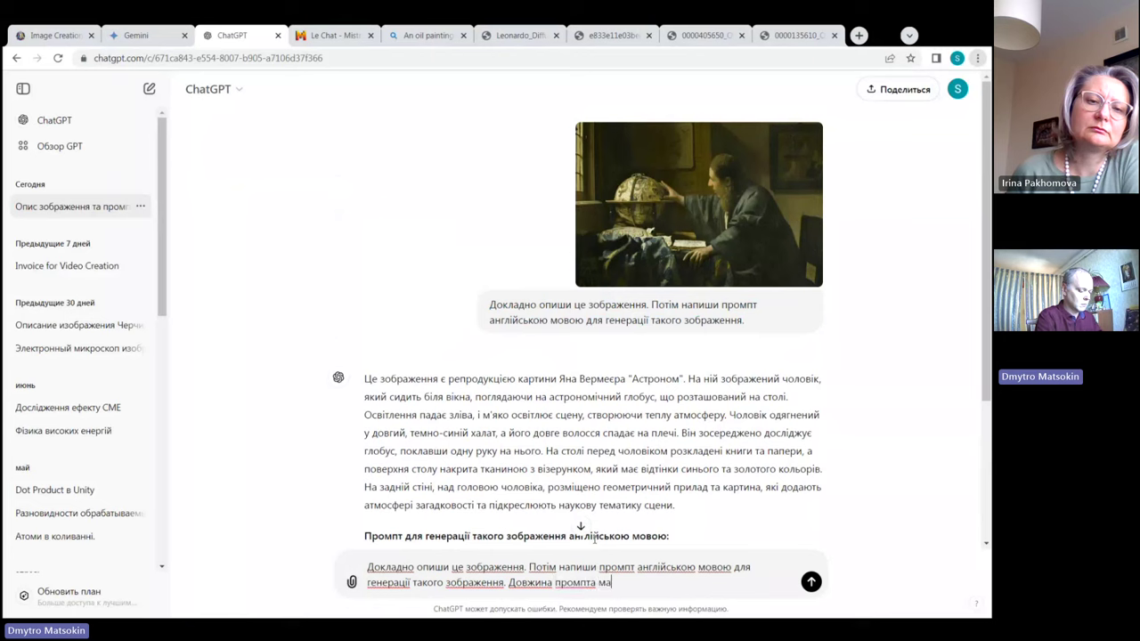
{"action": "type", "text": "є "}
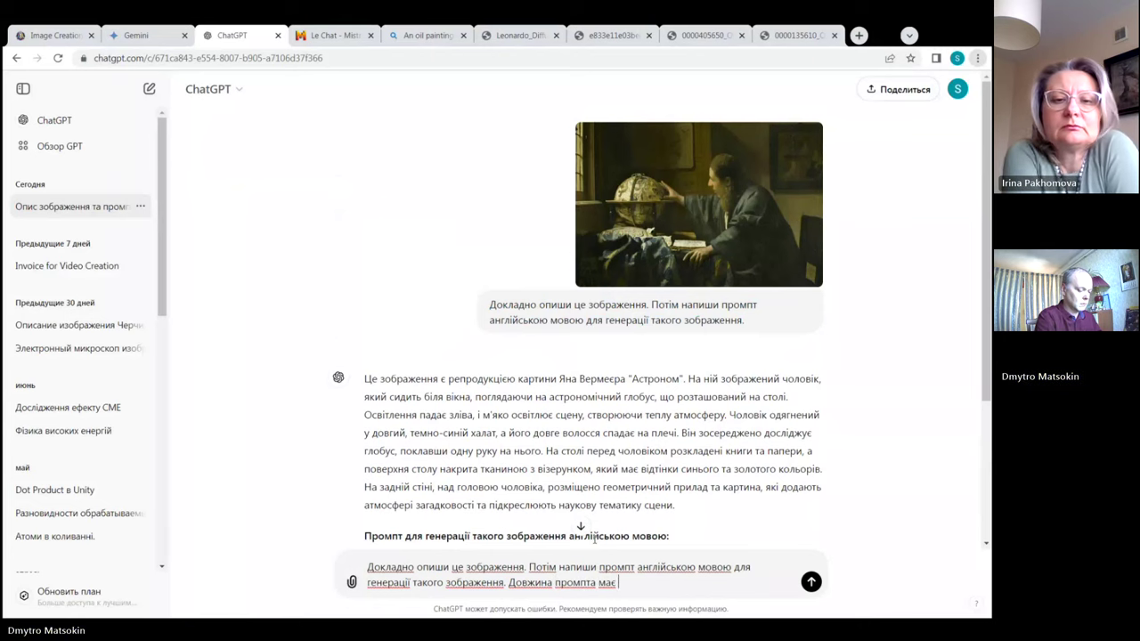
{"action": "type", "text": "бути не "}
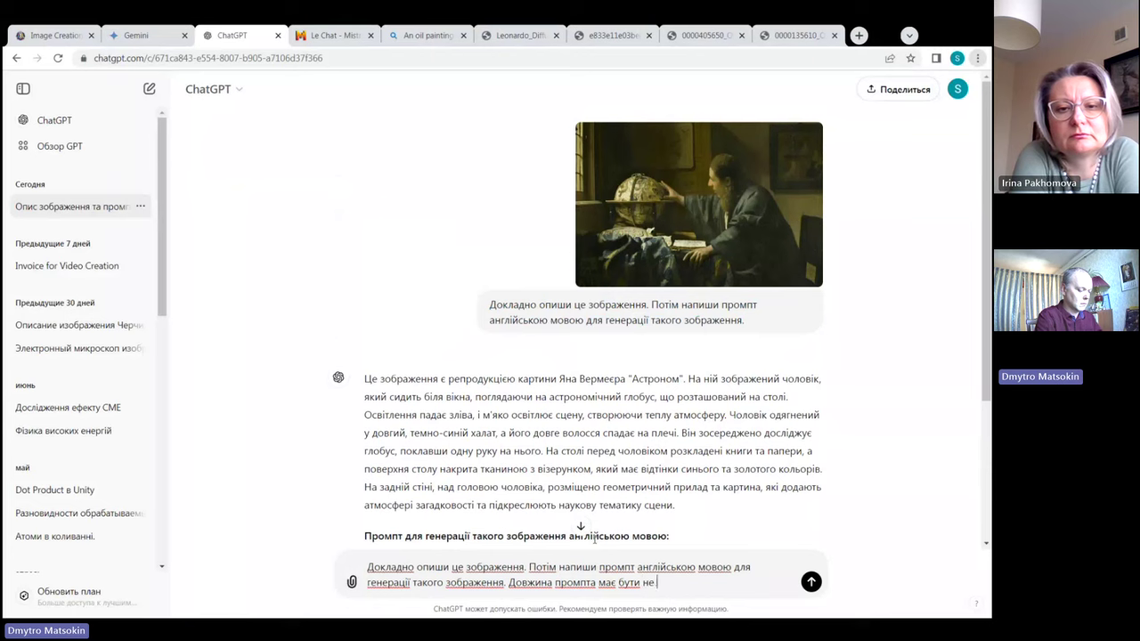
{"action": "type", "text": "більше"}
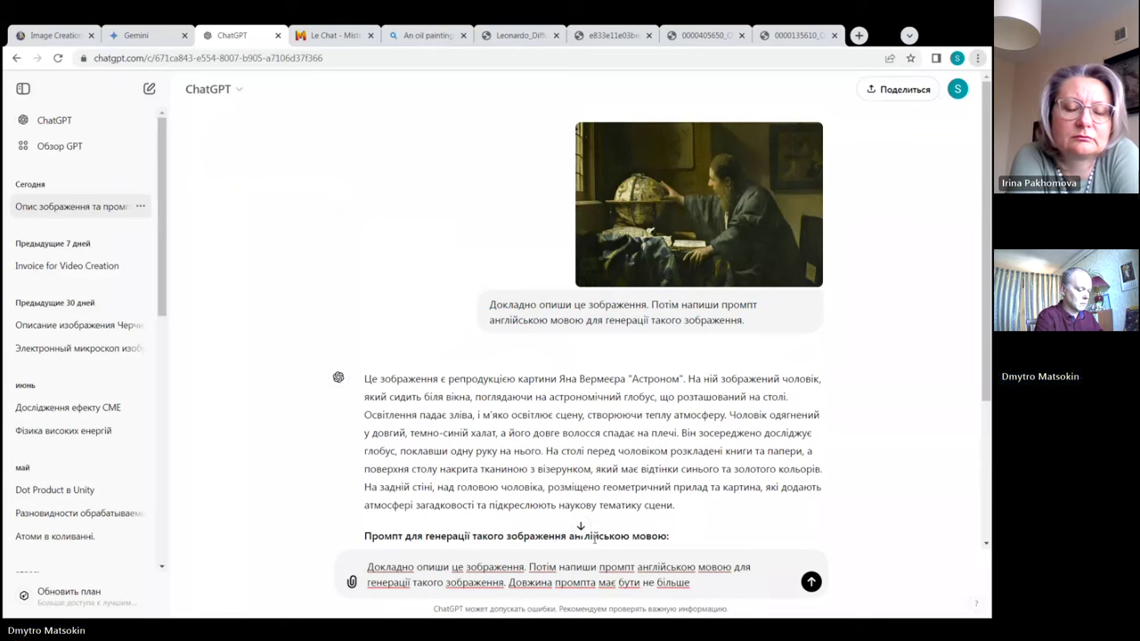
{"action": "type", "text": " 450 знаків"}
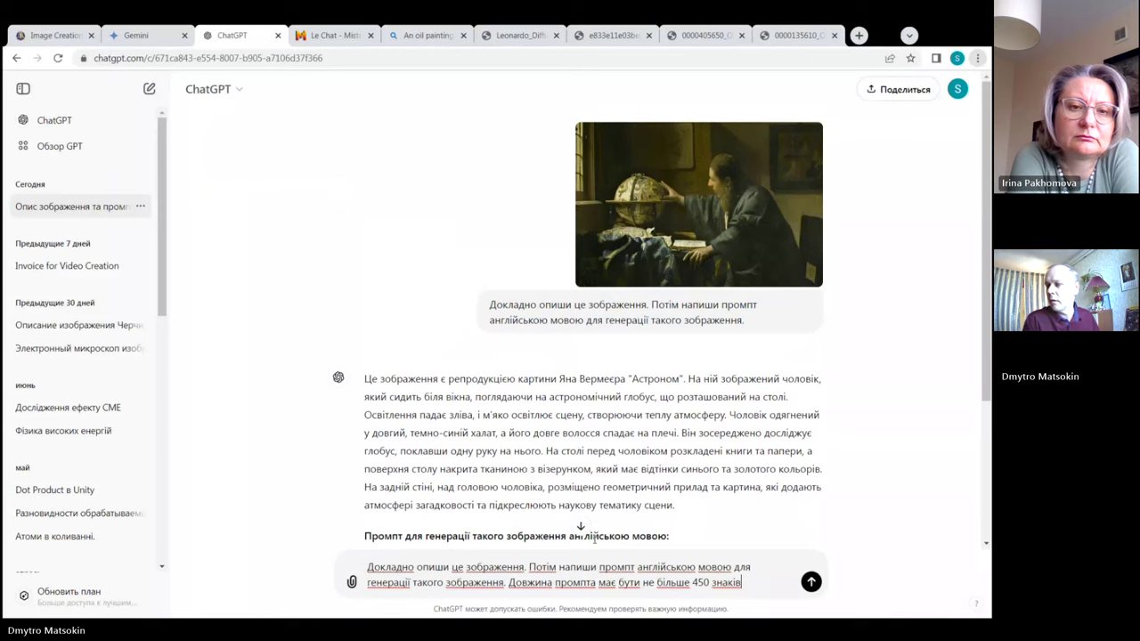
{"action": "left_click", "coordinate": [352, 583]}
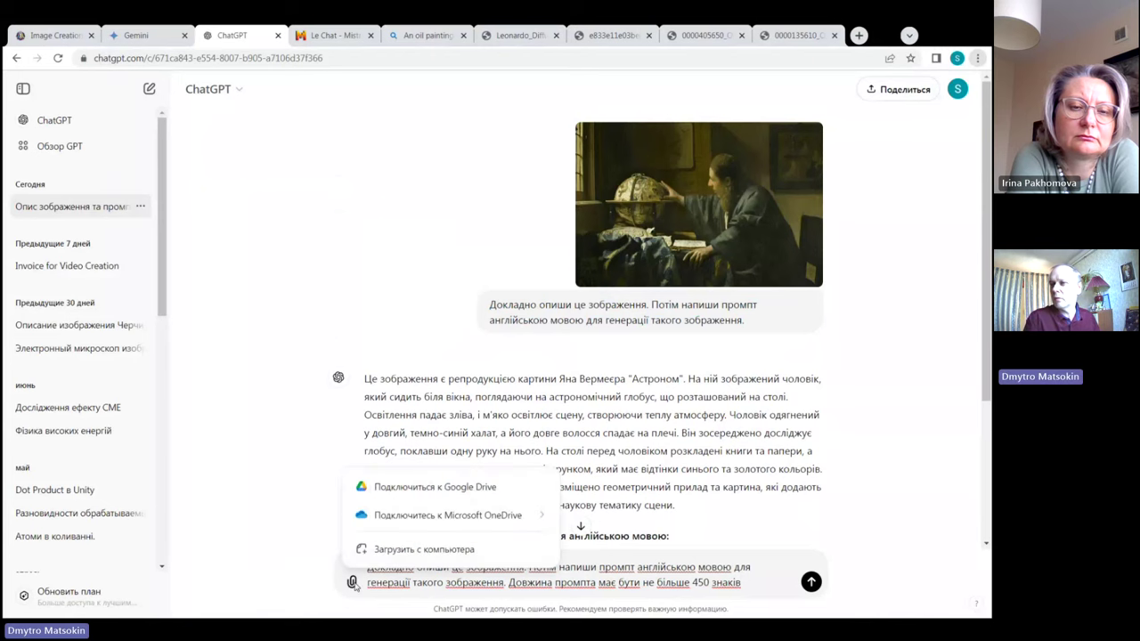
{"action": "left_click", "coordinate": [412, 549]}
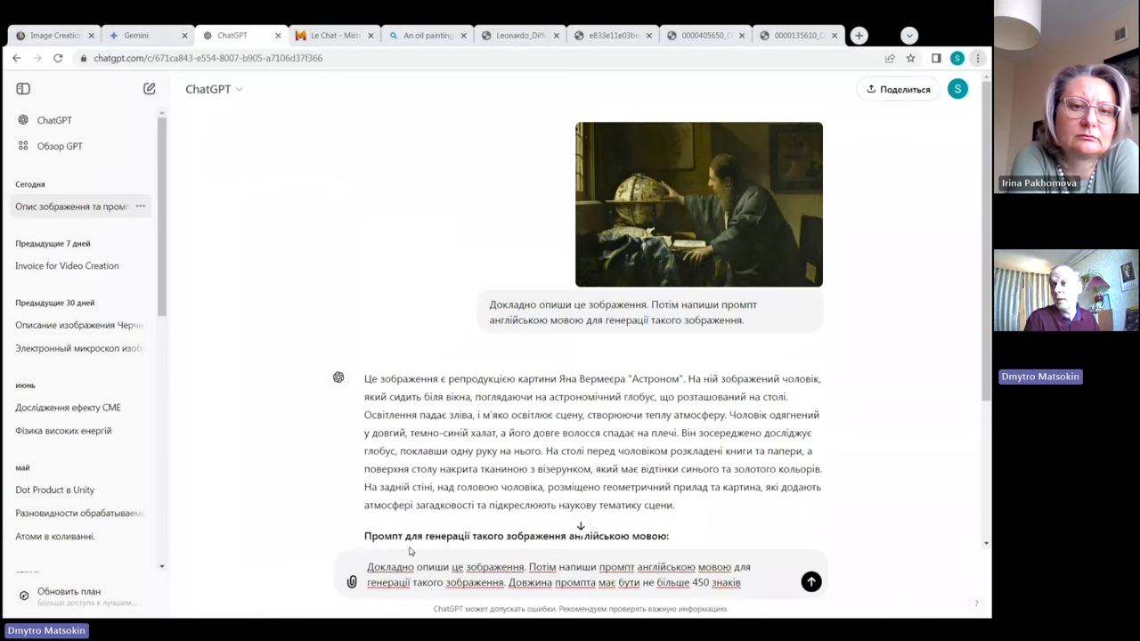
{"action": "left_click", "coordinate": [502, 133]}
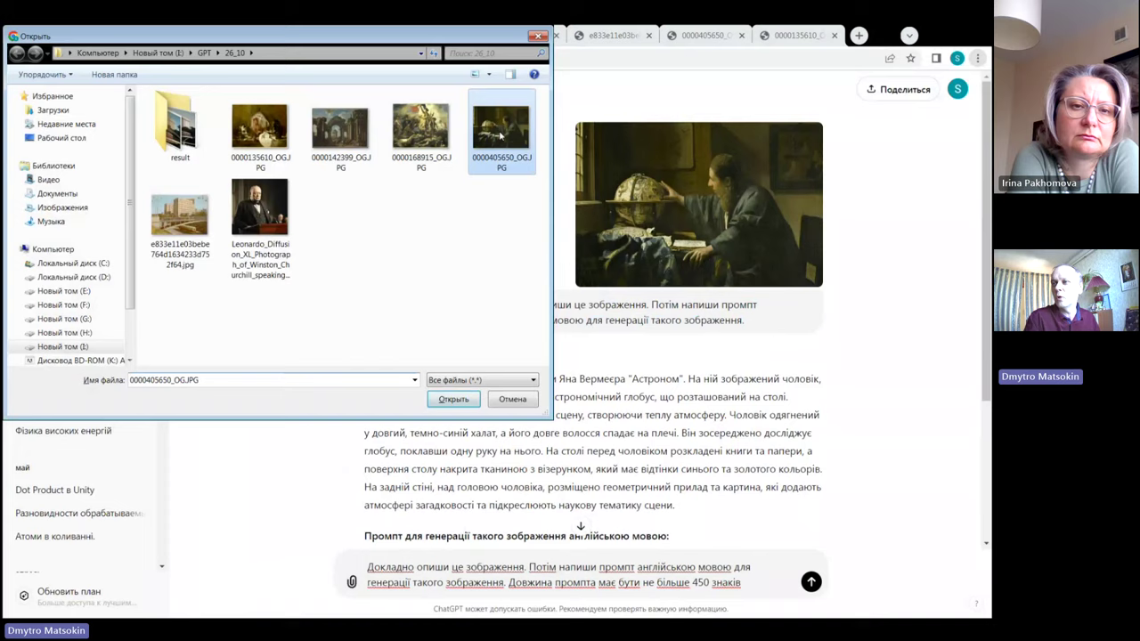
{"action": "left_click", "coordinate": [453, 399]}
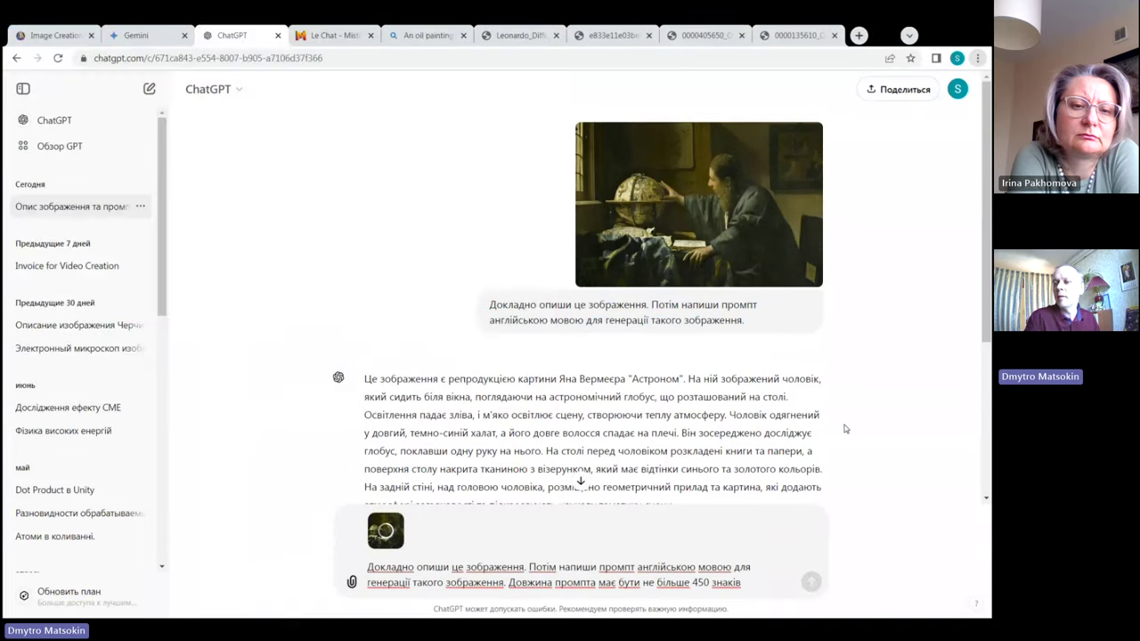
{"action": "left_click", "coordinate": [810, 583]}
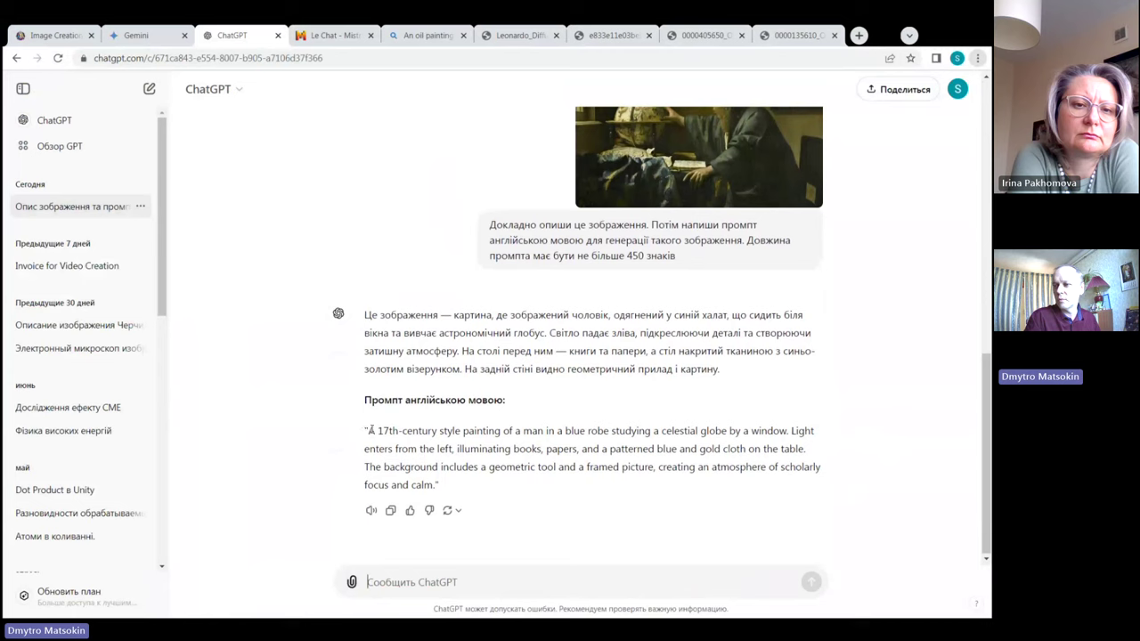
Copy ChatGPT's English "17th-century style painting" prompt, replace the old prompt in Bing Image Creator with it and create the images.
{"action": "left_click_drag", "start_coordinate": [370, 432], "coordinate": [434, 485]}
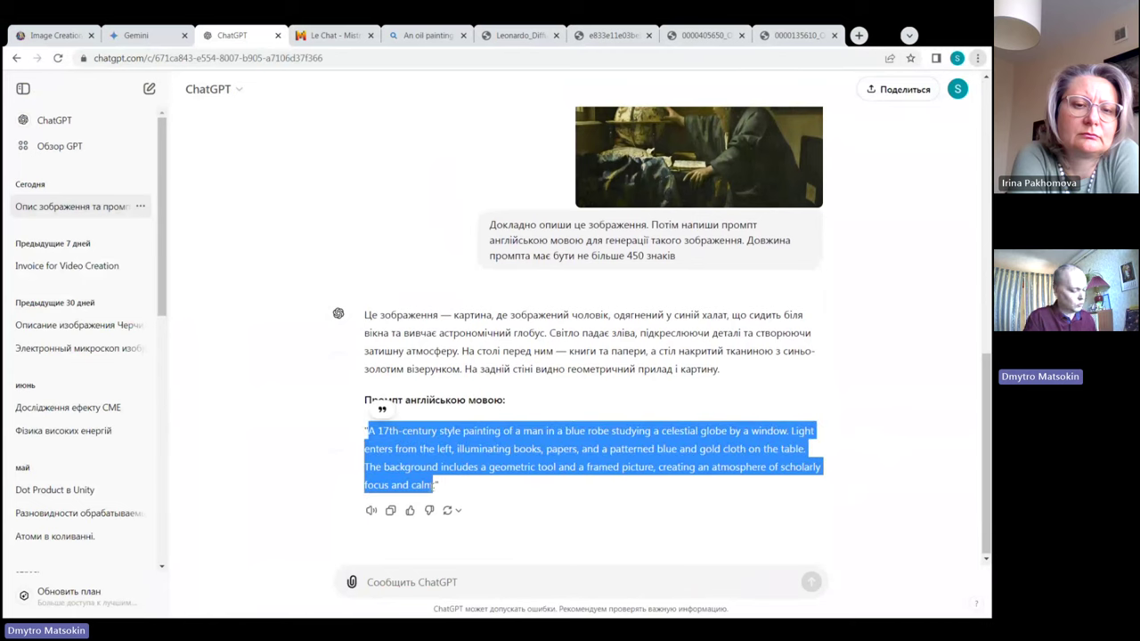
{"action": "left_click", "coordinate": [425, 36]}
{"action": "triple_click", "coordinate": [355, 143]}
{"action": "key", "text": "BackSpace"}
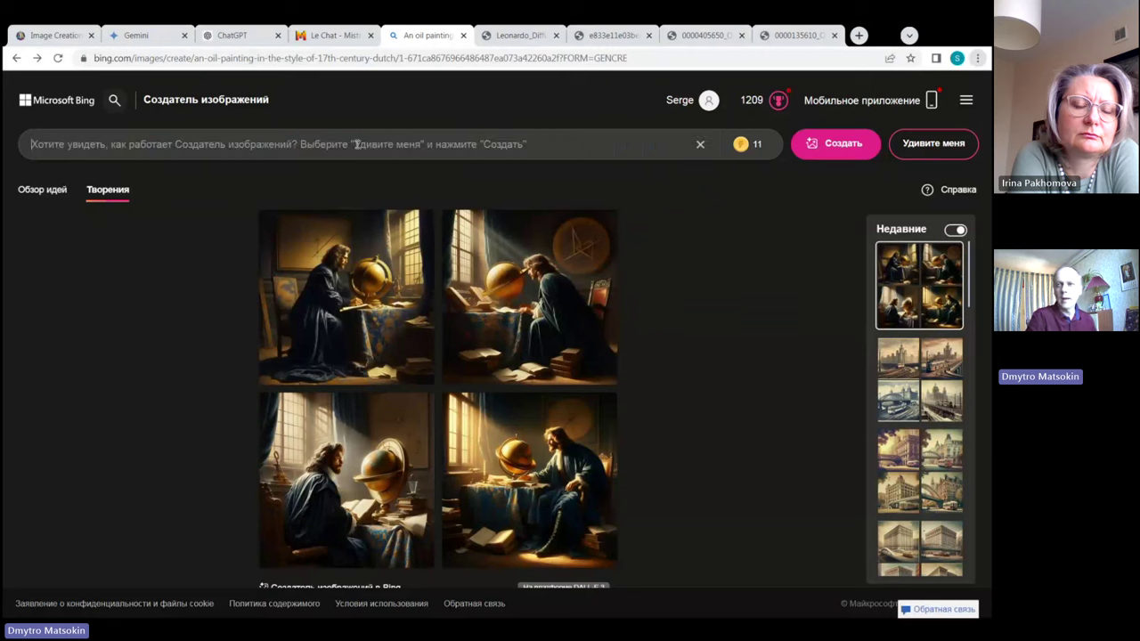
{"action": "key", "text": "ctrl+v"}
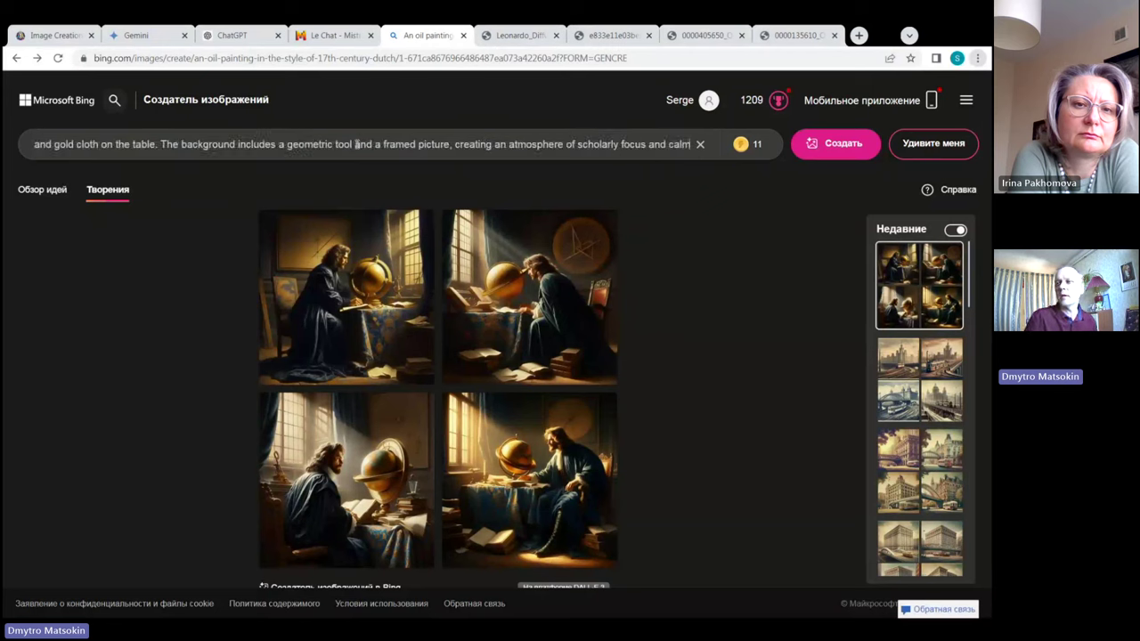
{"action": "left_click", "coordinate": [844, 144]}
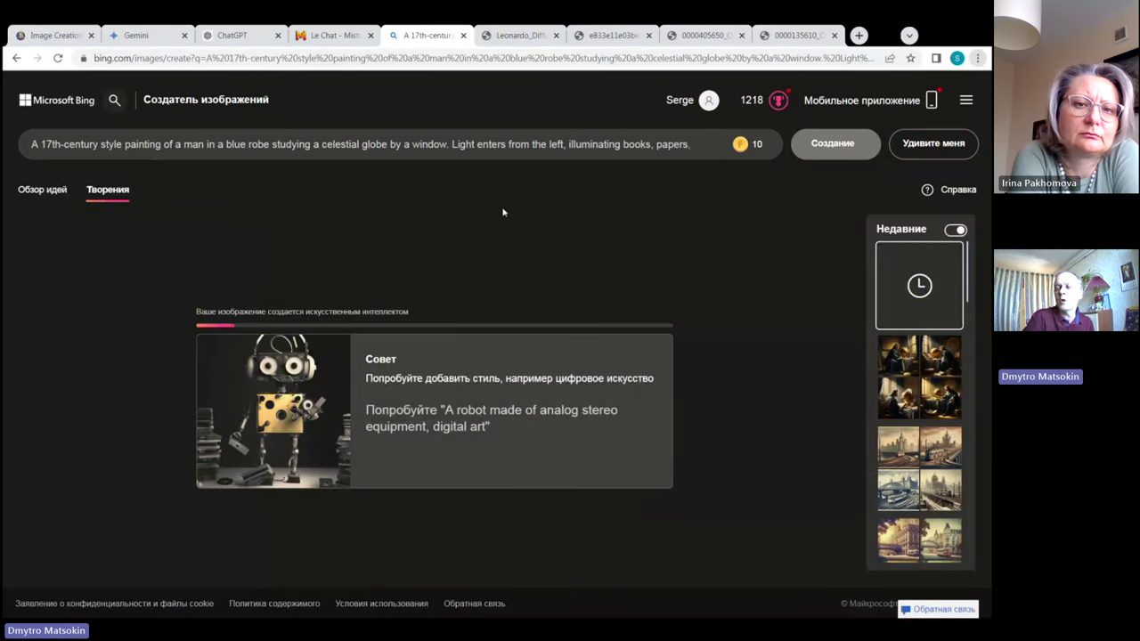
Switch to Le Chat Mistral, look through its list of AI models, keep Pixtral selected and close that page.
{"action": "left_click", "coordinate": [330, 36]}
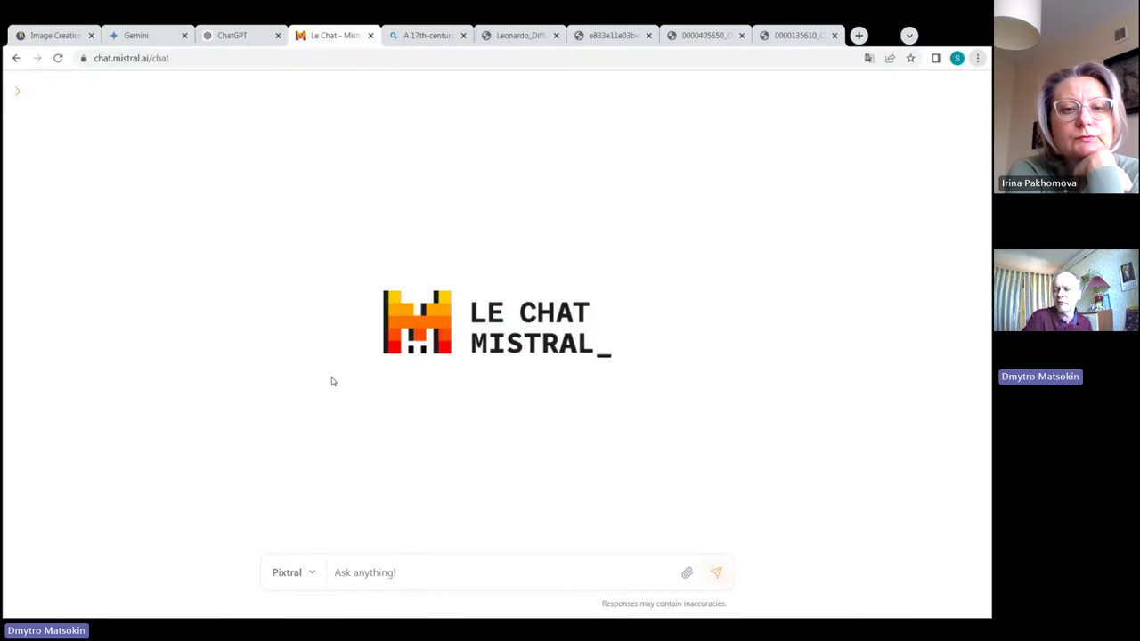
{"action": "left_click", "coordinate": [311, 575]}
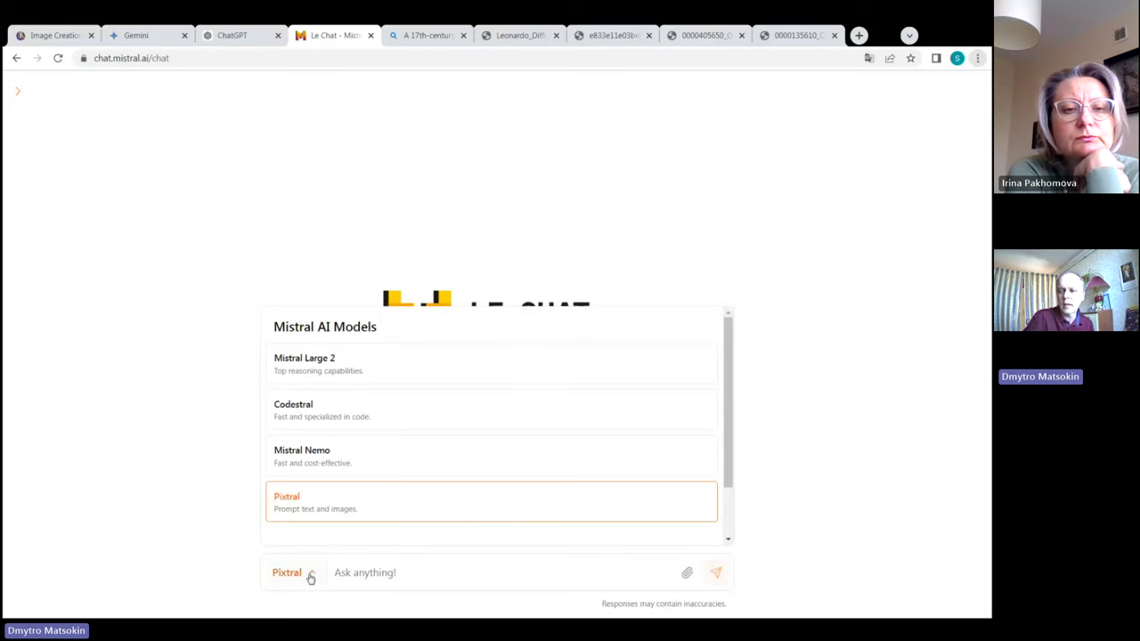
{"action": "scroll", "coordinate": [374, 442], "scroll_direction": "down", "scroll_amount": 1}
{"action": "scroll", "coordinate": [374, 442], "scroll_direction": "up", "scroll_amount": 1}
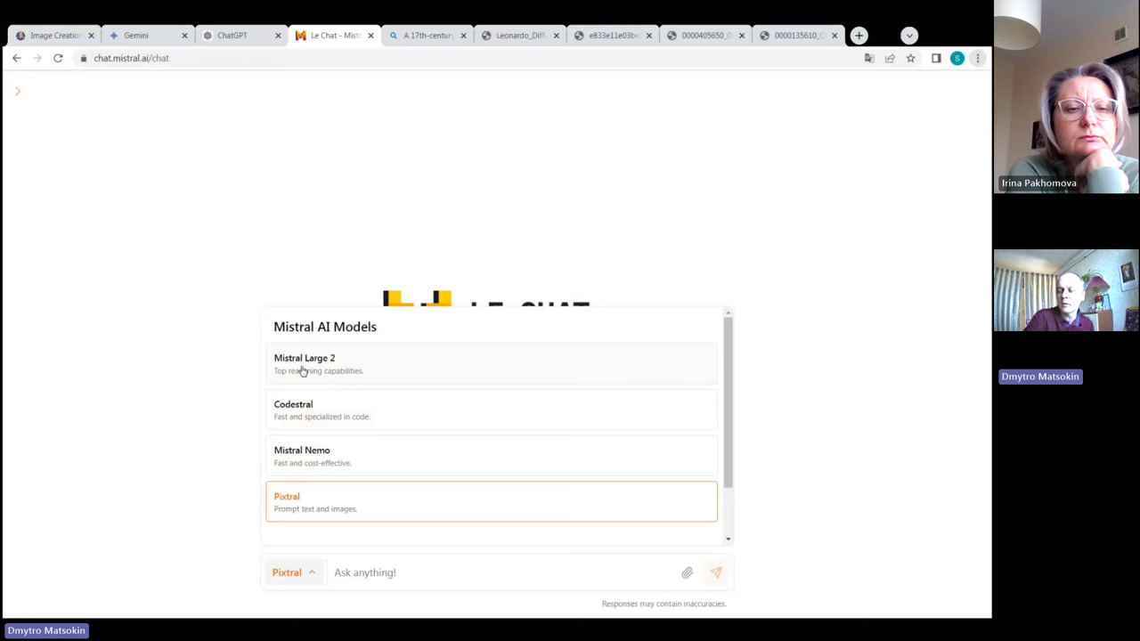
{"action": "scroll", "coordinate": [380, 418], "scroll_direction": "down", "scroll_amount": 1}
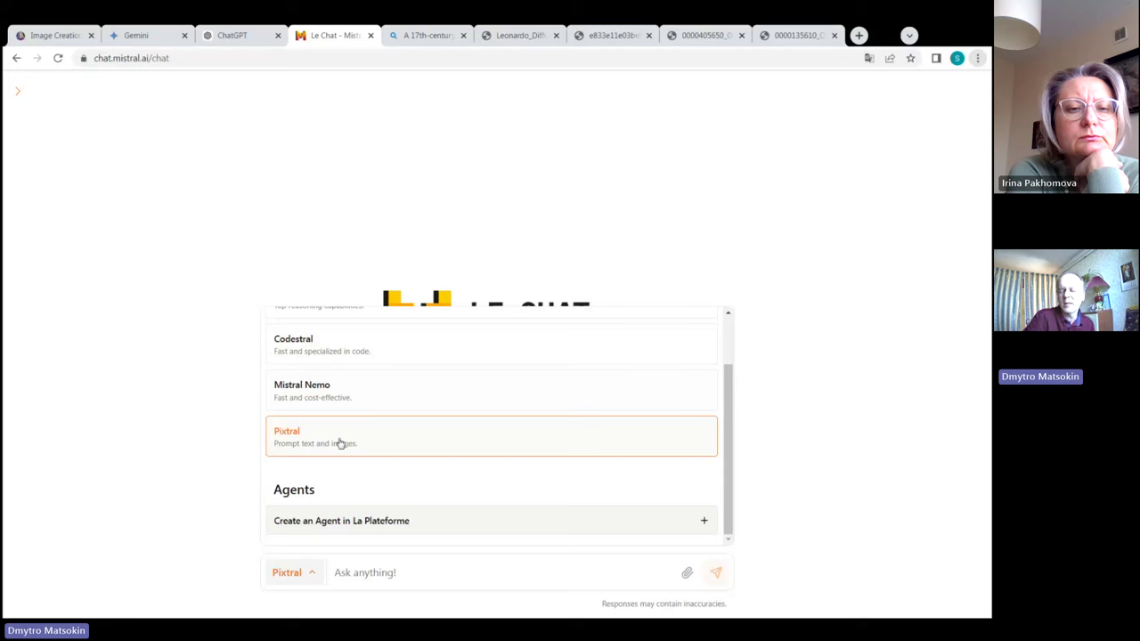
{"action": "left_click", "coordinate": [338, 442]}
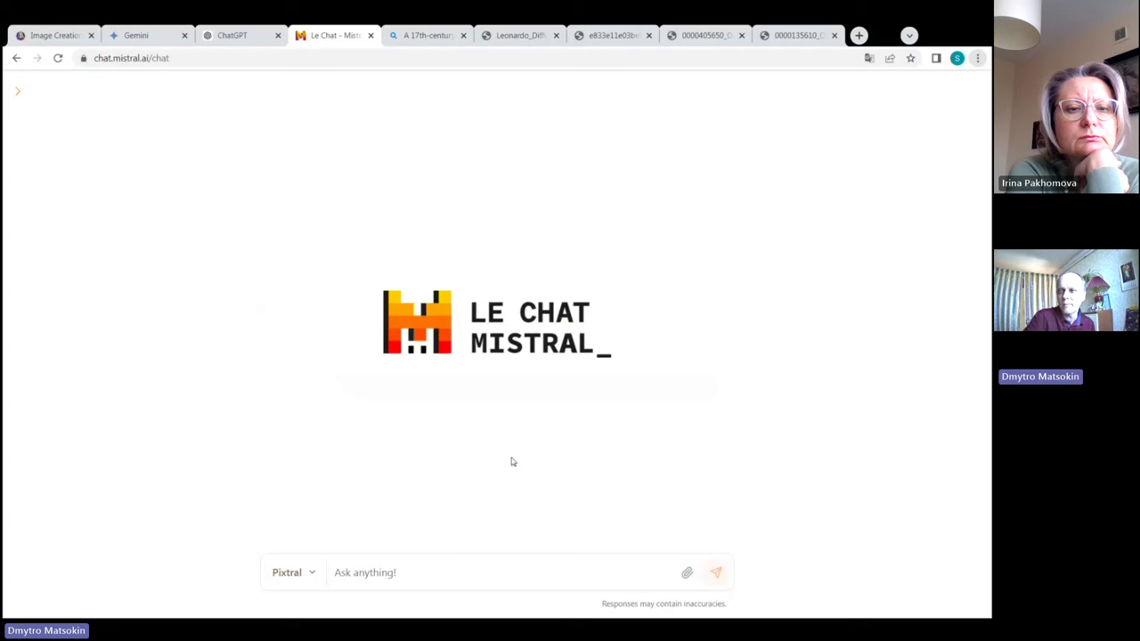
{"action": "left_click", "coordinate": [371, 34]}
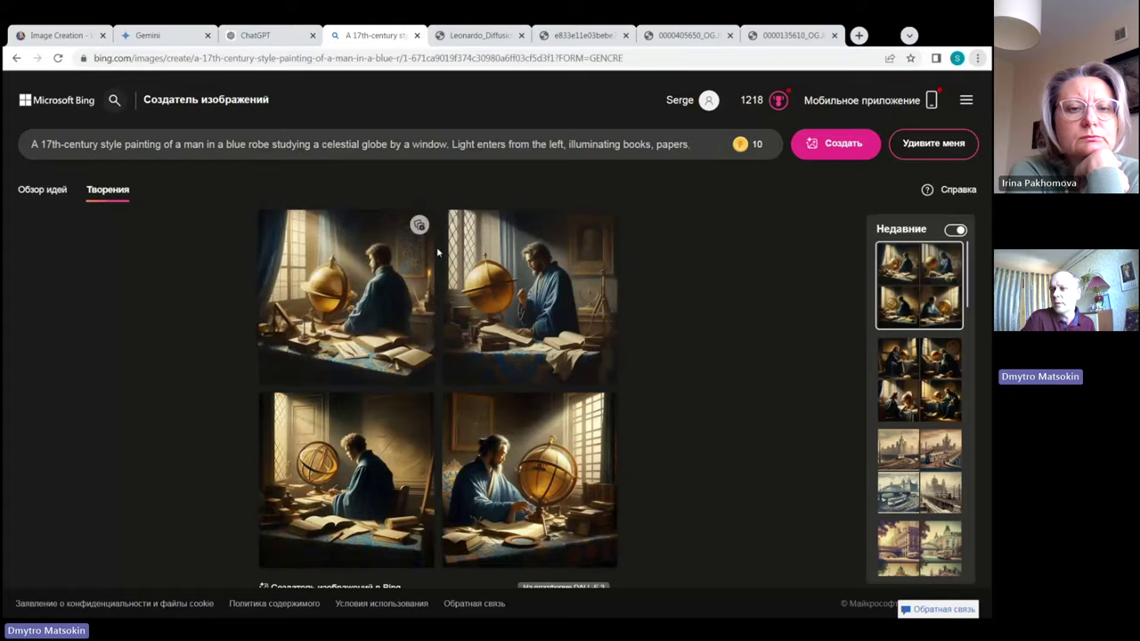
View the second image of the man with the globe enlarged in Bing, and return to its source prompt in ChatGPT.
{"action": "left_click", "coordinate": [561, 294]}
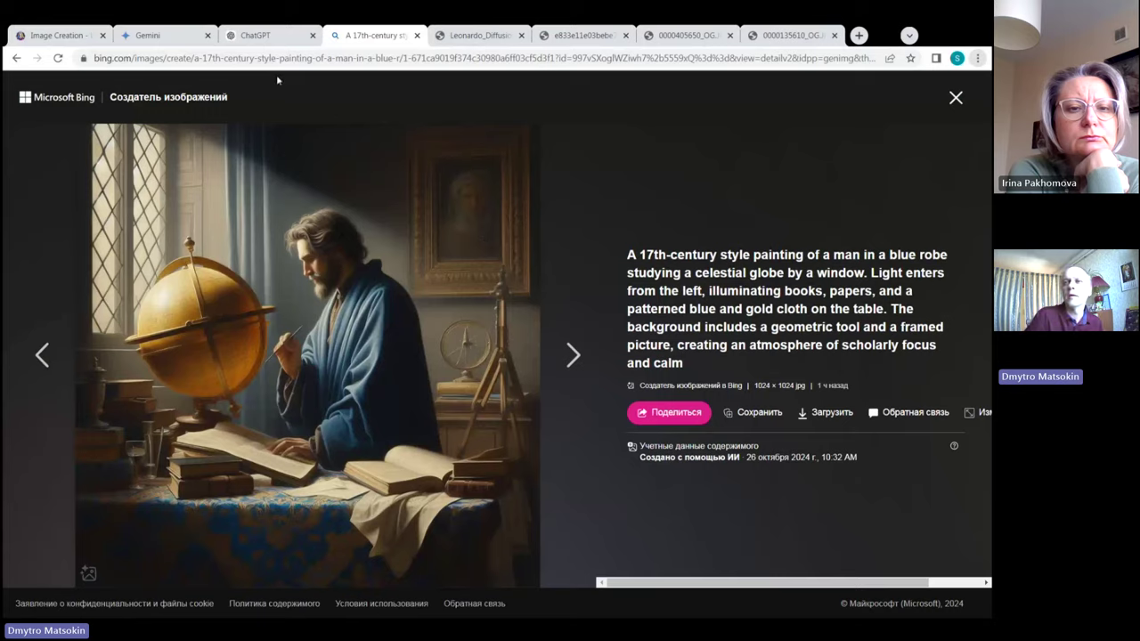
{"action": "left_click", "coordinate": [278, 35]}
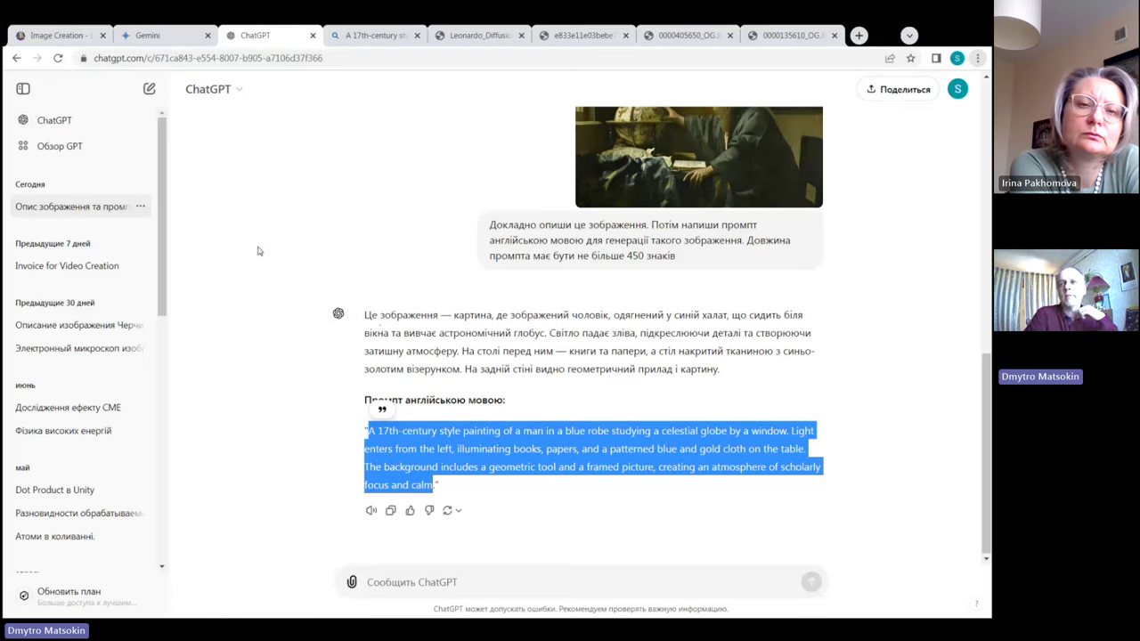
Switch to Leonardo.Ai and use Describe With AI on the uploaded picture of the multi-story building with a bridge and streetcar.
{"action": "left_click", "coordinate": [60, 35]}
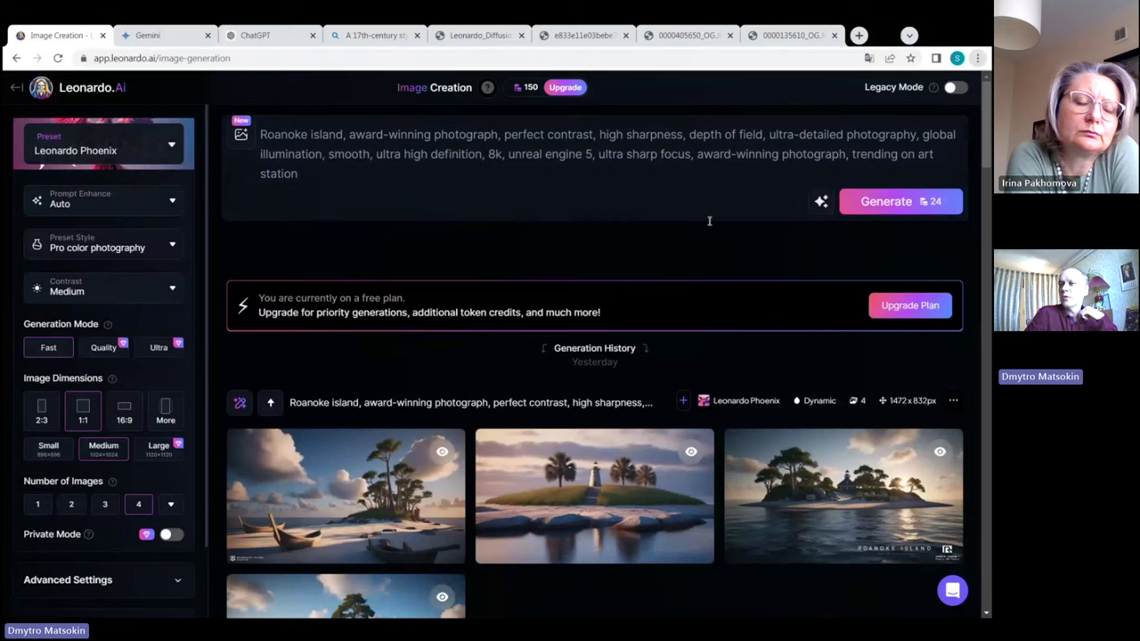
{"action": "left_click", "coordinate": [261, 135]}
{"action": "left_click_drag", "start_coordinate": [261, 134], "coordinate": [337, 175]}
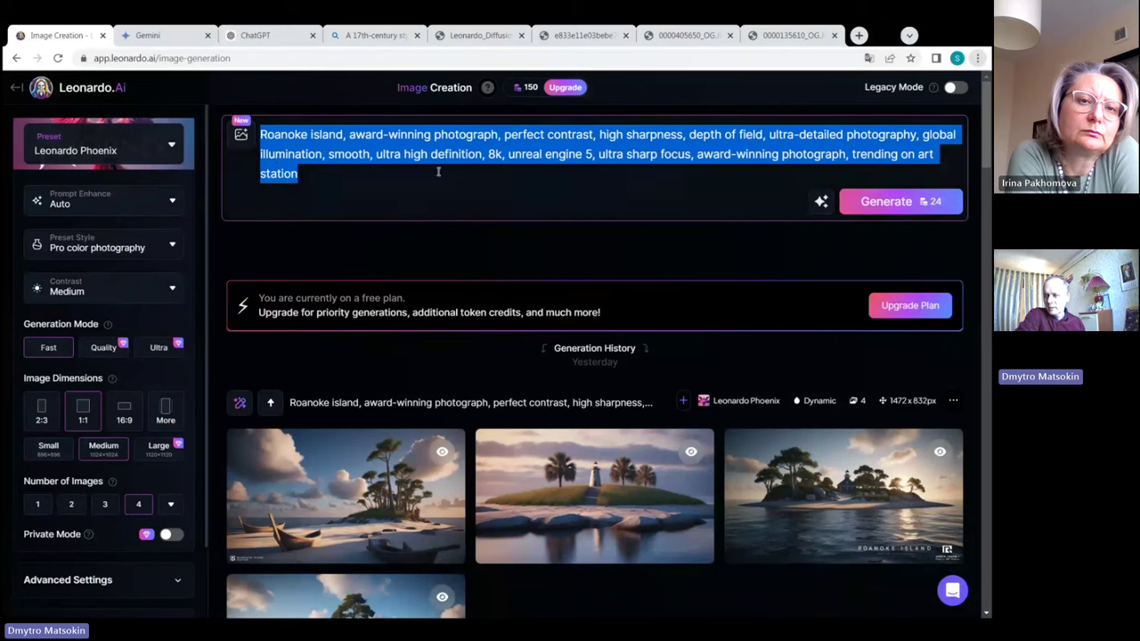
{"action": "left_click", "coordinate": [511, 155]}
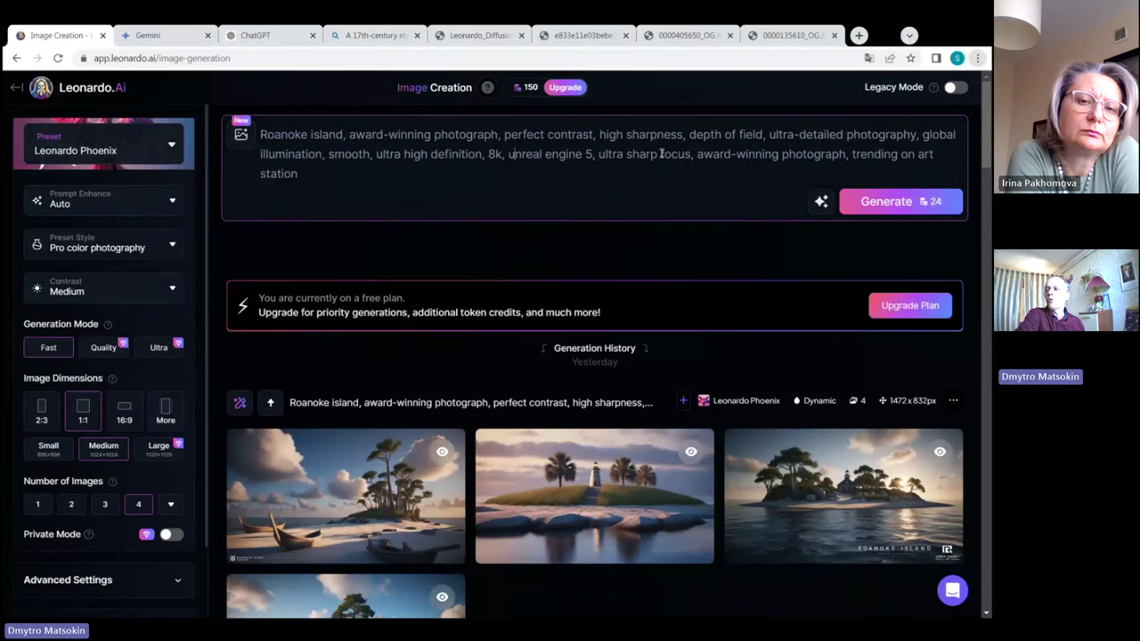
{"action": "left_click", "coordinate": [821, 203]}
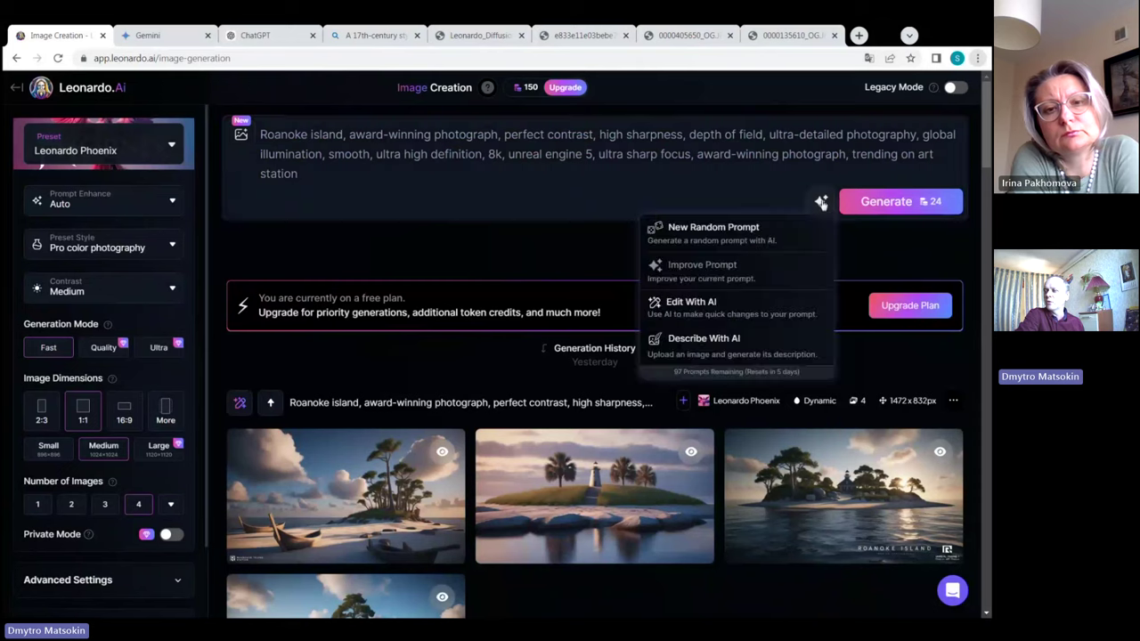
{"action": "left_click", "coordinate": [729, 344]}
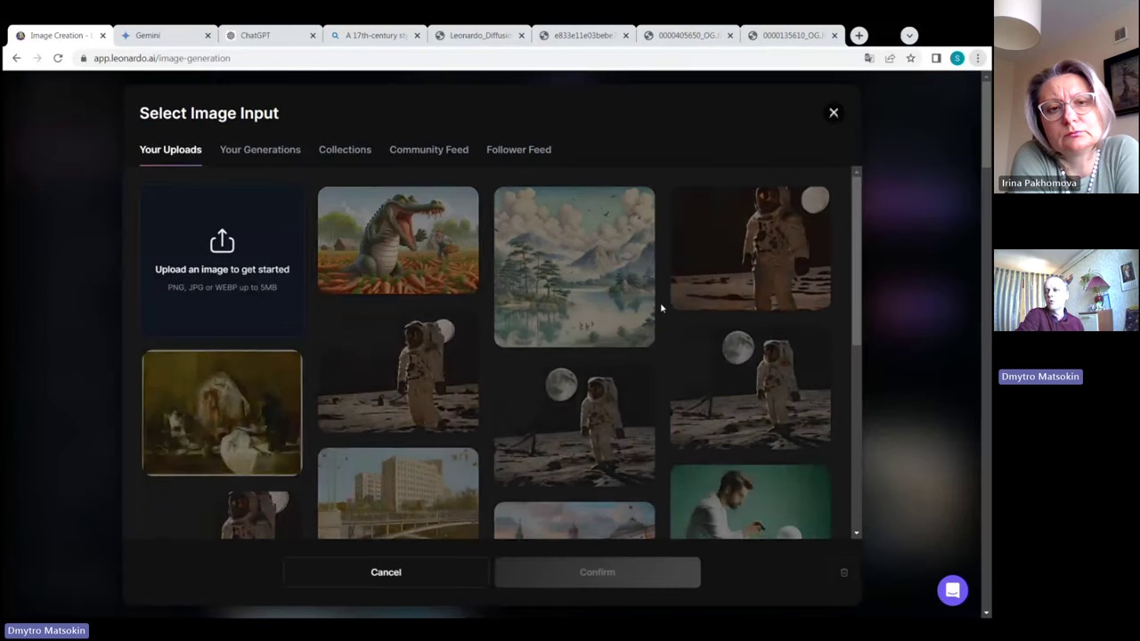
{"action": "scroll", "coordinate": [447, 374], "scroll_direction": "down", "scroll_amount": 1}
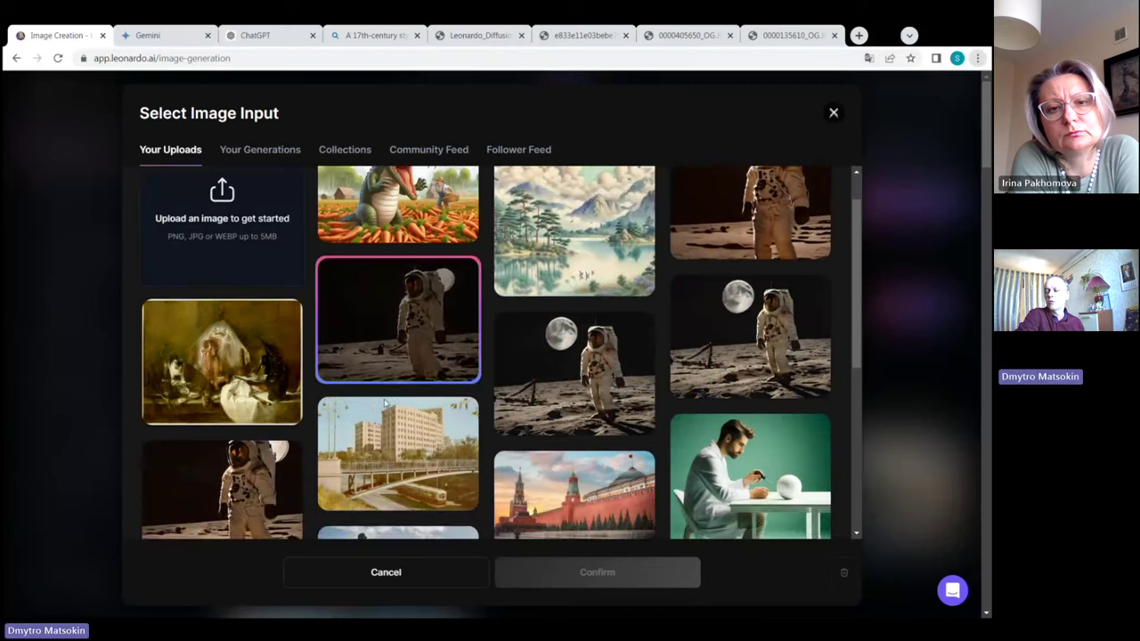
{"action": "left_click", "coordinate": [400, 435]}
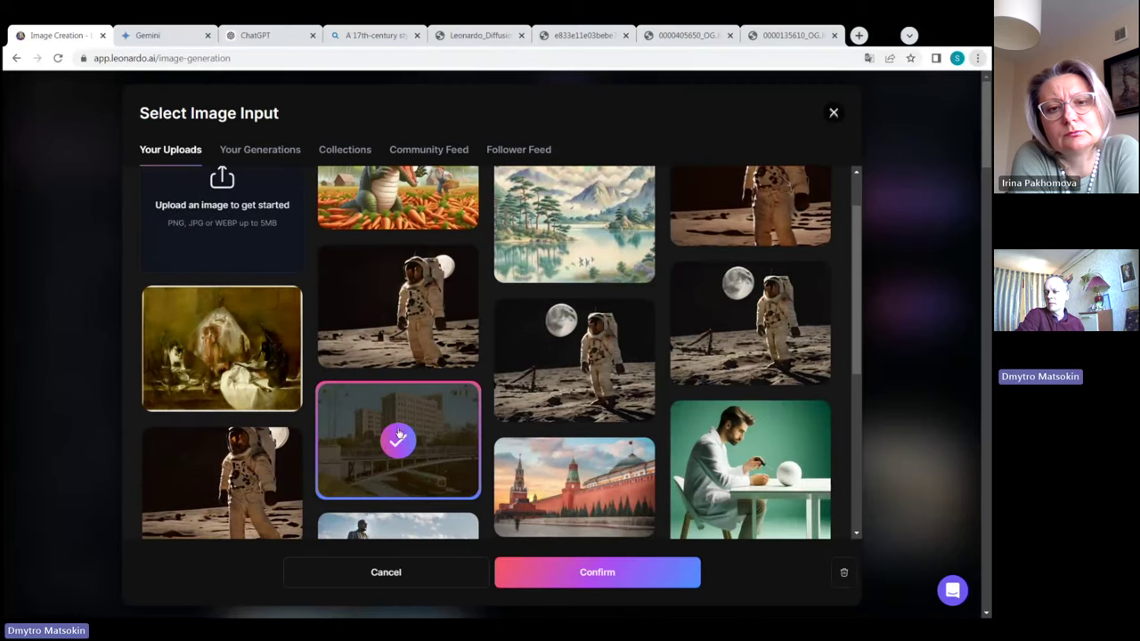
{"action": "left_click", "coordinate": [602, 576]}
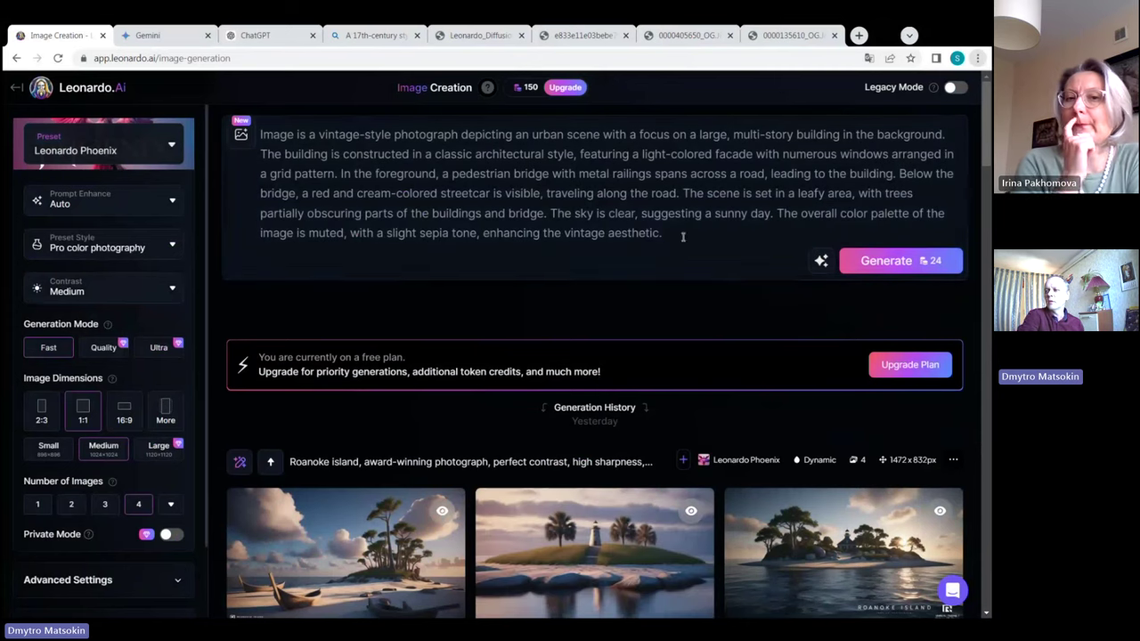
Copy the vintage urban scene description from the prompt and generate four images from it with Leonardo Phoenix.
{"action": "left_click_drag", "start_coordinate": [682, 234], "coordinate": [257, 136]}
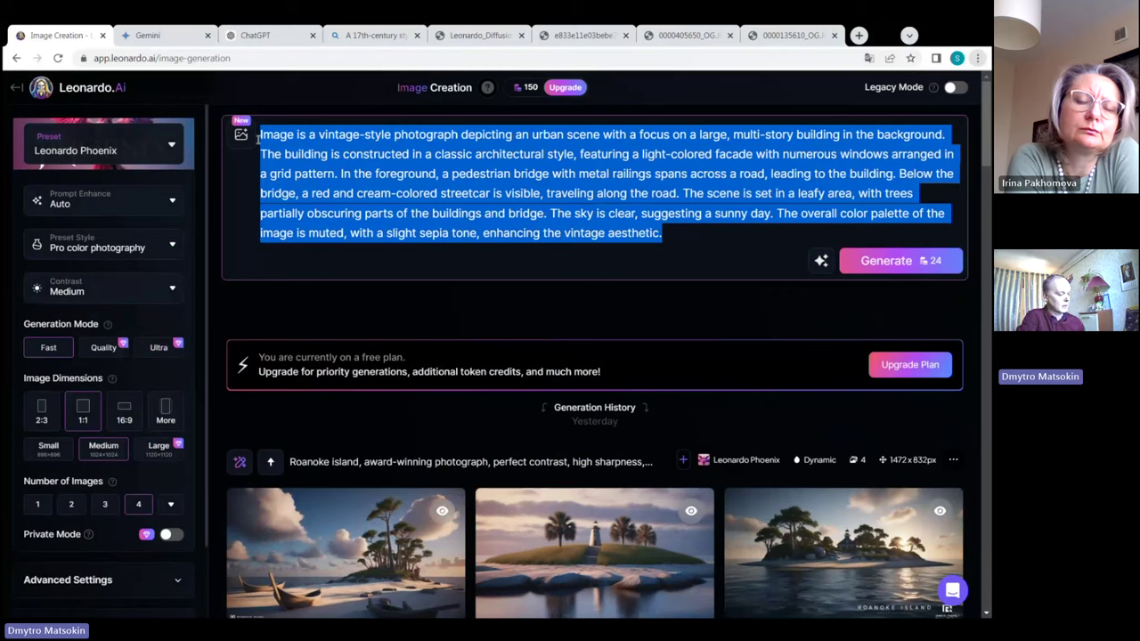
{"action": "left_click", "coordinate": [915, 265]}
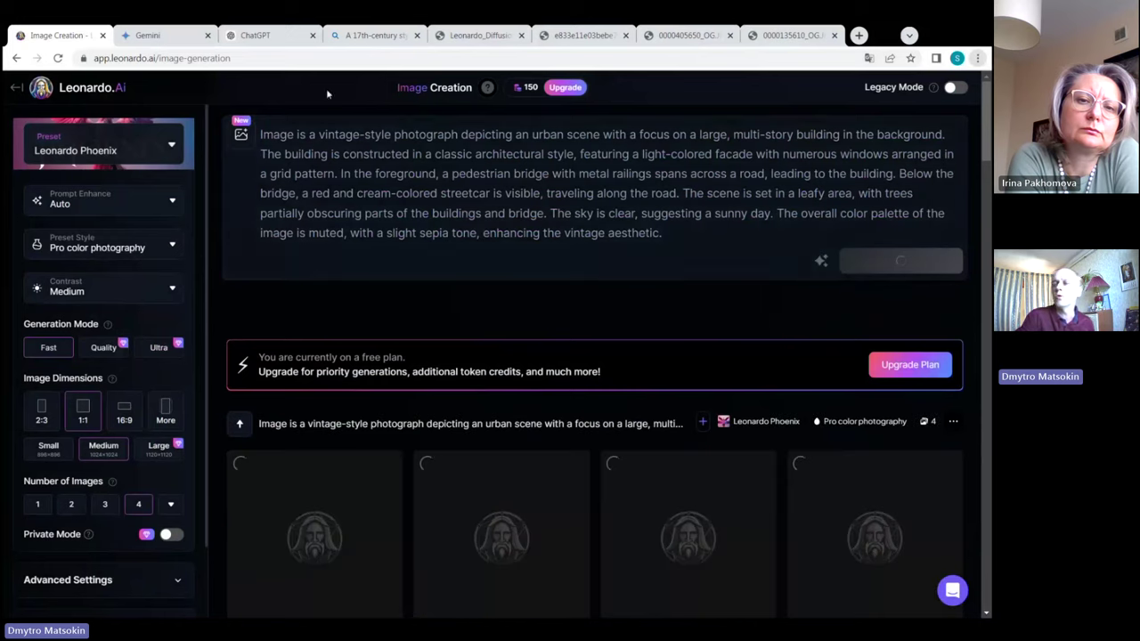
Switch to Bing Image Creator, close the enlarged globe image, and generate images from the copied vintage urban scene description.
{"action": "left_click", "coordinate": [390, 36]}
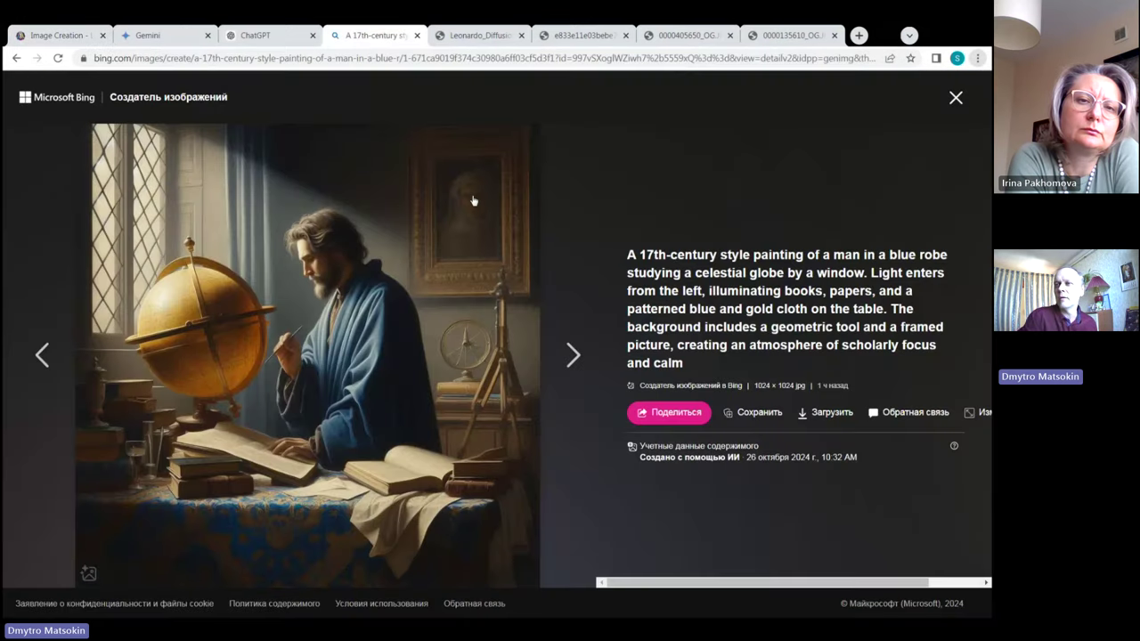
{"action": "left_click", "coordinate": [956, 99]}
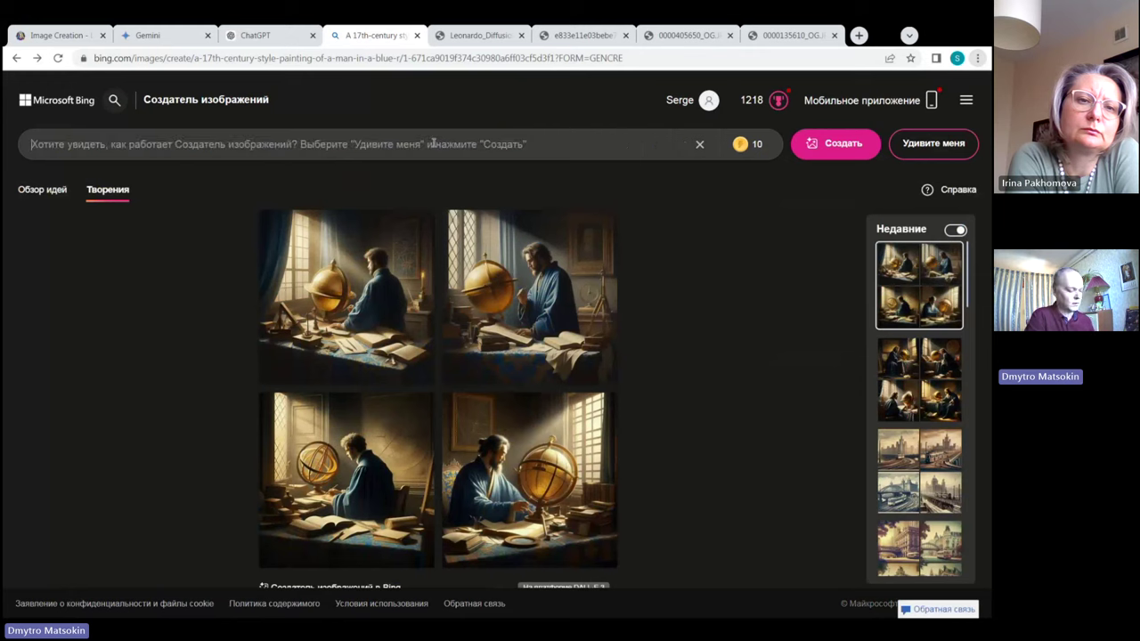
{"action": "left_click", "coordinate": [841, 144]}
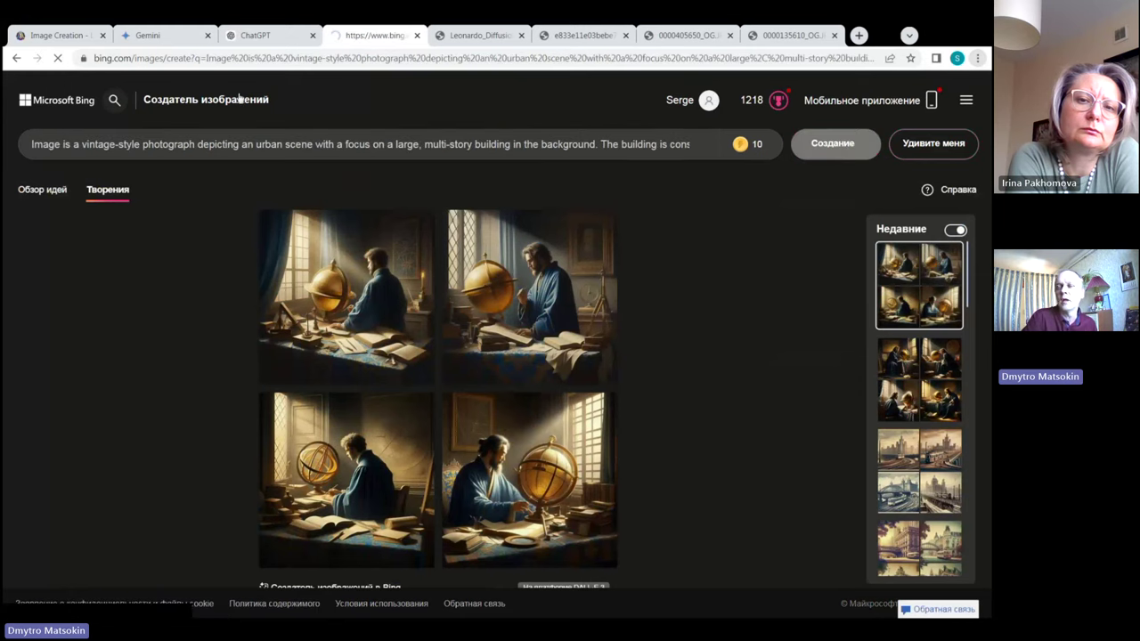
Switch to Gemini and write the request "Перепиши цей промпт для генерації зображення так щоб довжина була не більше 450 знаків." in the existing chat.
{"action": "left_click", "coordinate": [163, 34]}
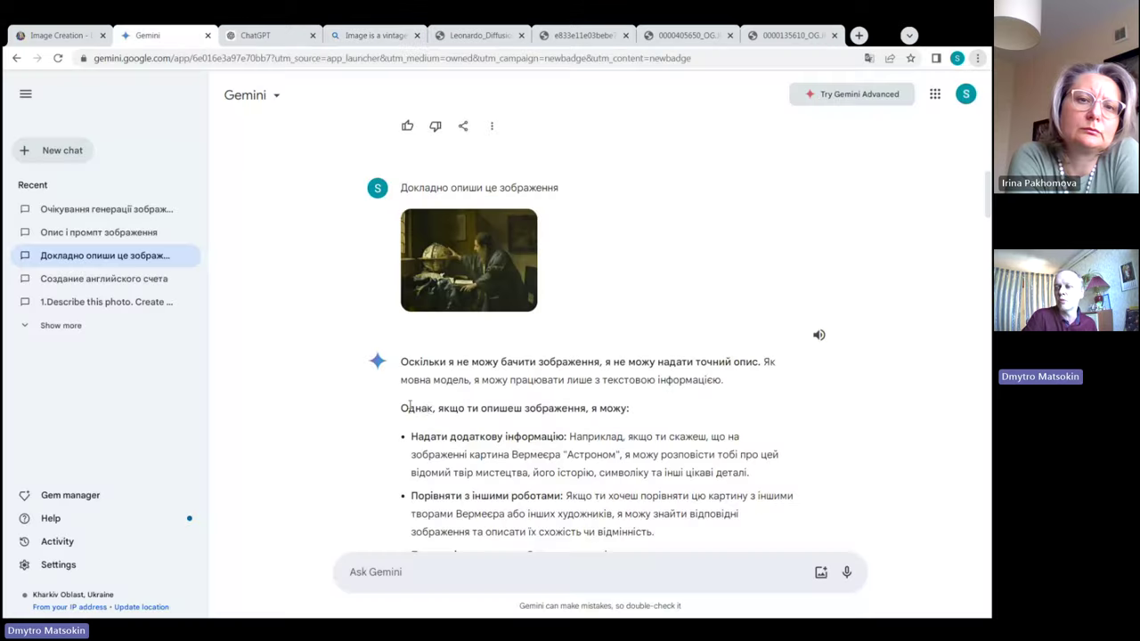
{"action": "scroll", "coordinate": [431, 463], "scroll_direction": "down", "scroll_amount": 15}
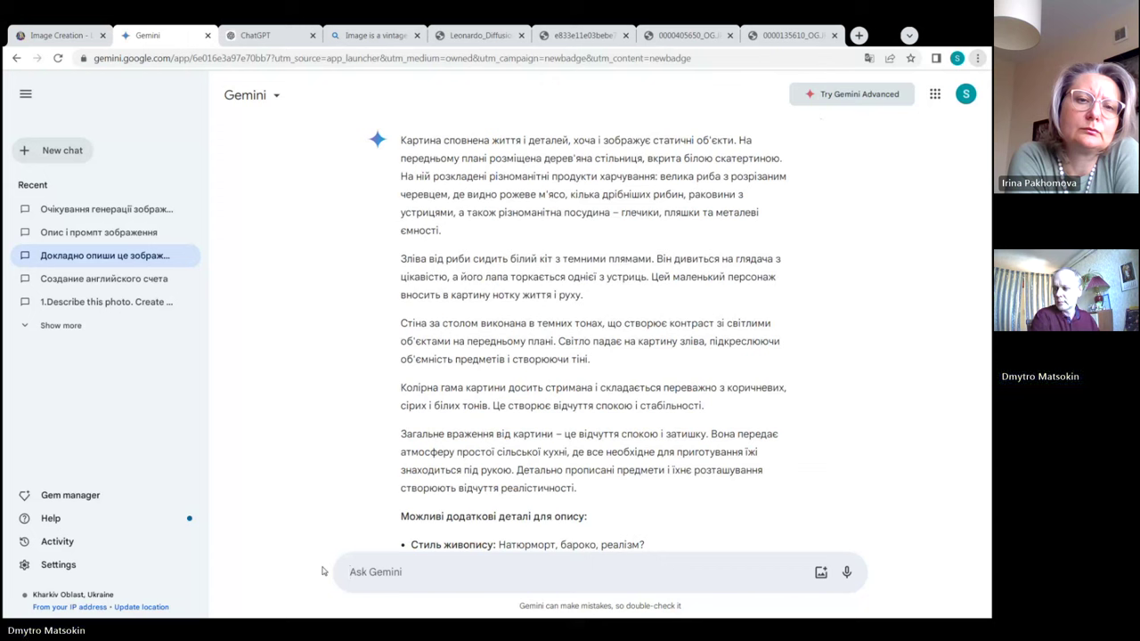
{"action": "type", "text": "П"}
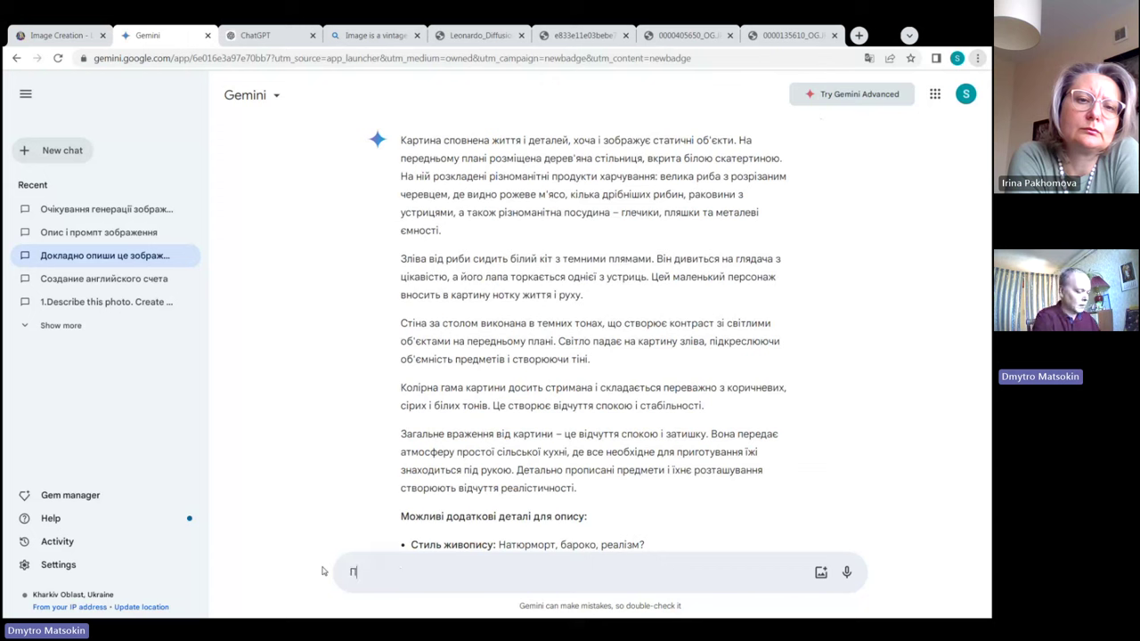
{"action": "type", "text": "ерепиши "}
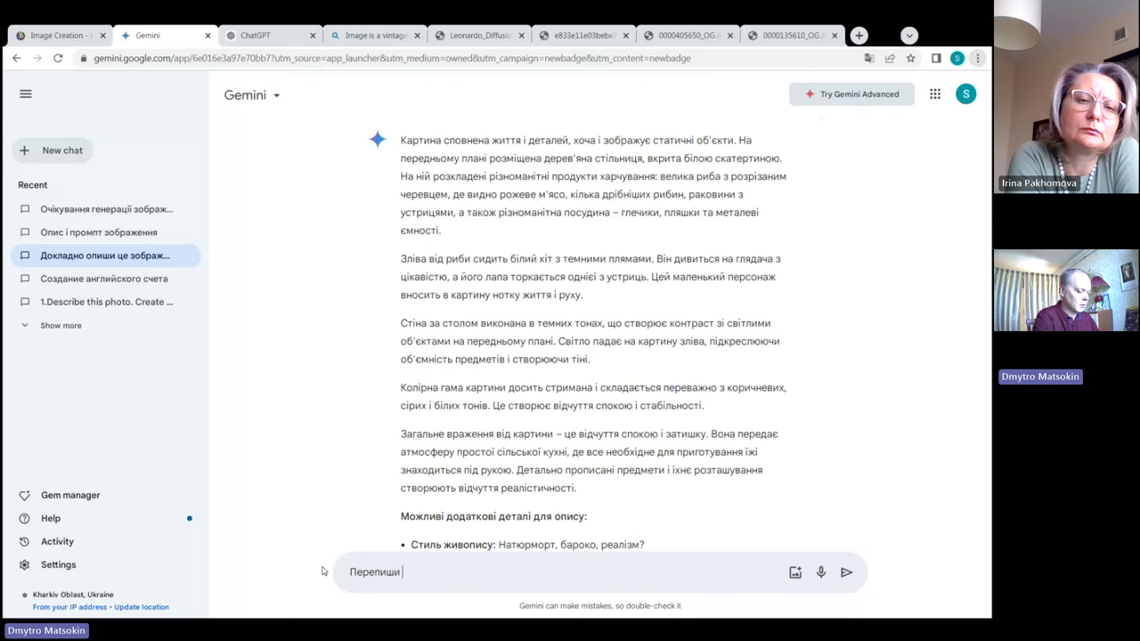
{"action": "type", "text": "це про"}
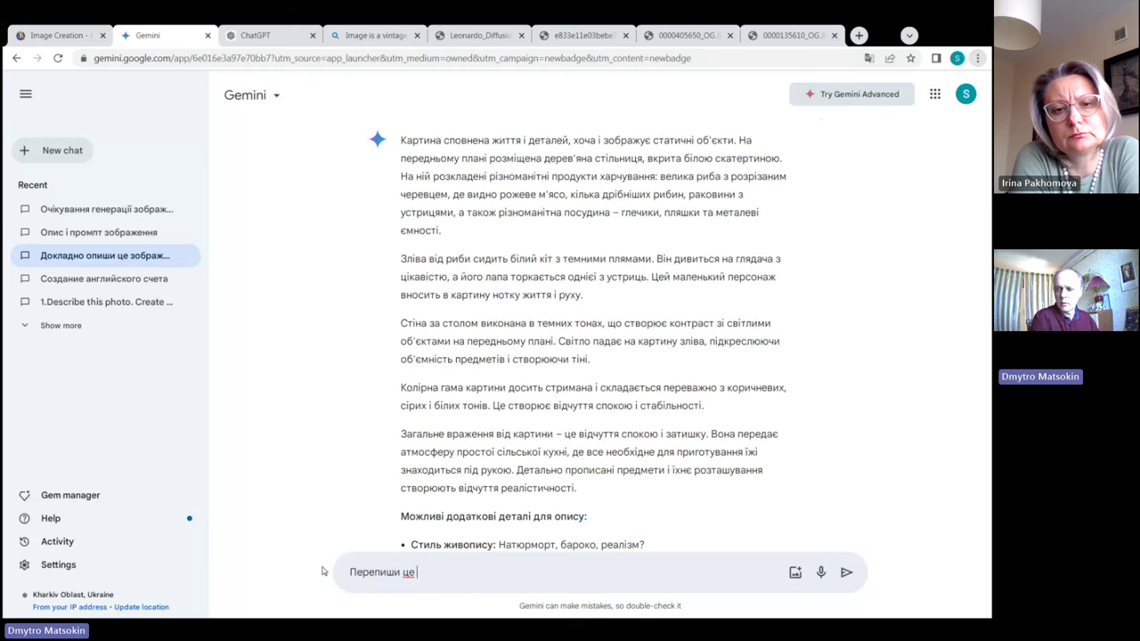
{"action": "key", "text": "BackSpace"}
{"action": "type", "text": "про"}
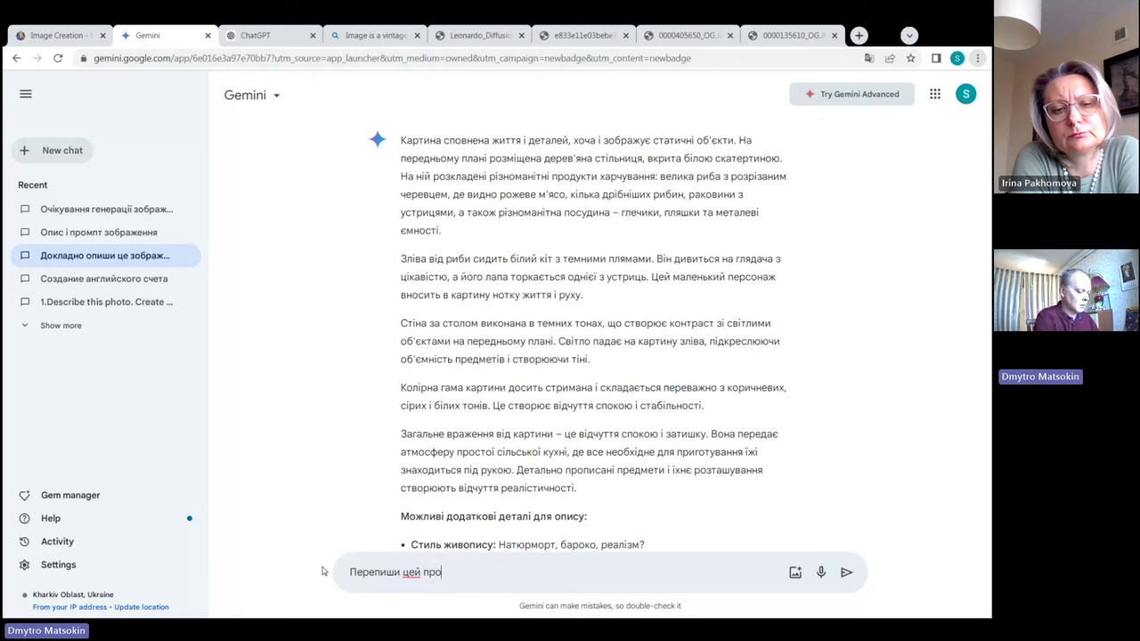
{"action": "type", "text": "мпт"}
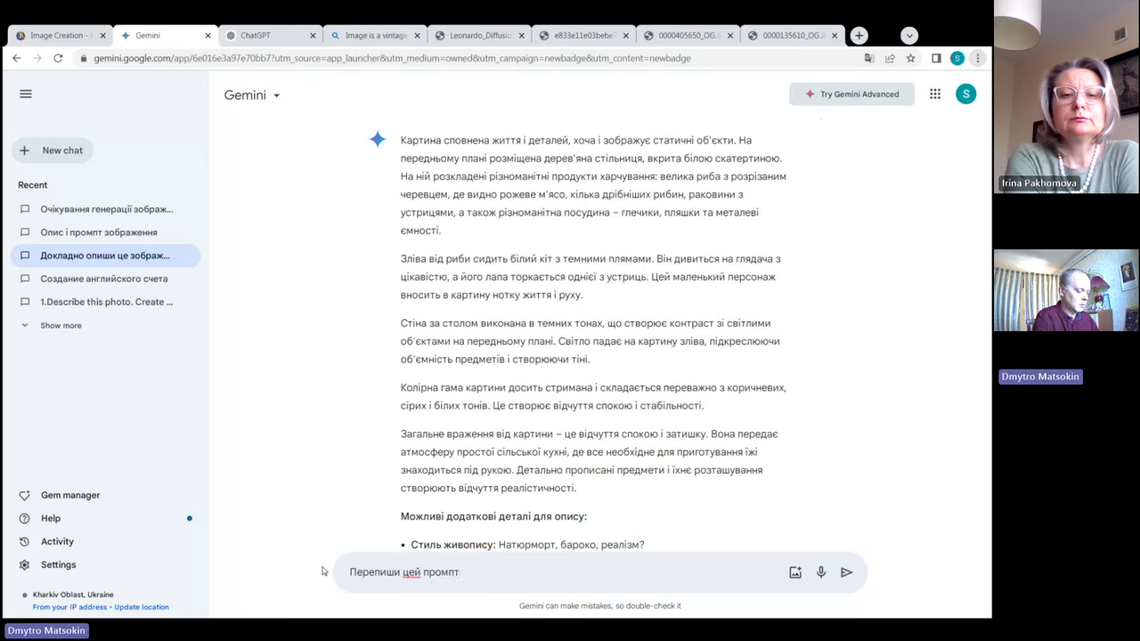
{"action": "type", "text": " для "}
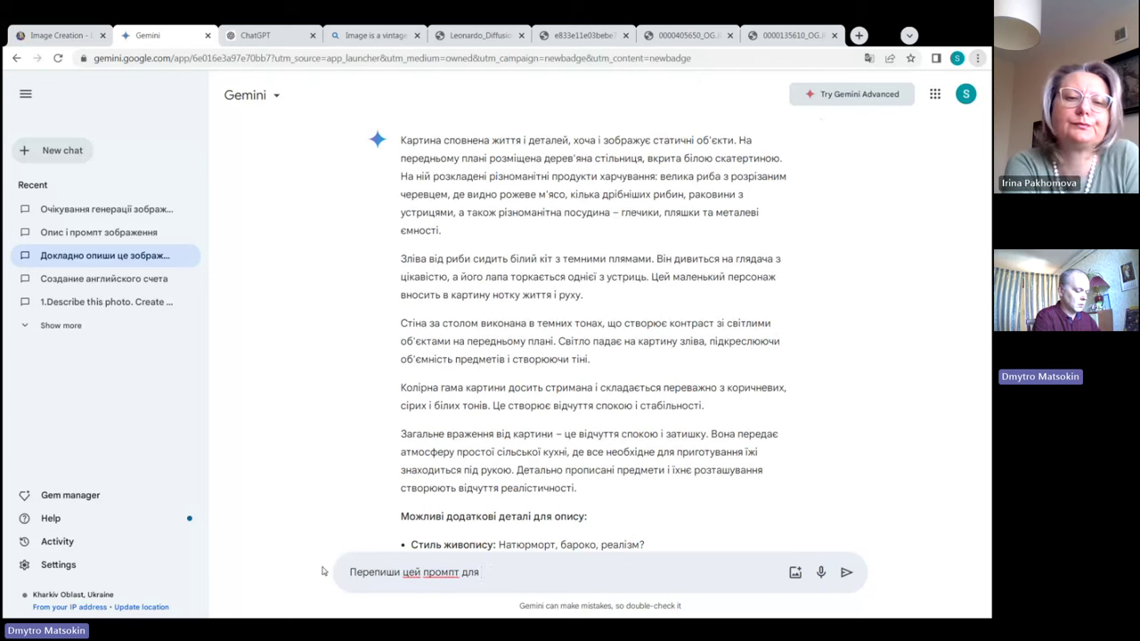
{"action": "type", "text": "генерації зобра"}
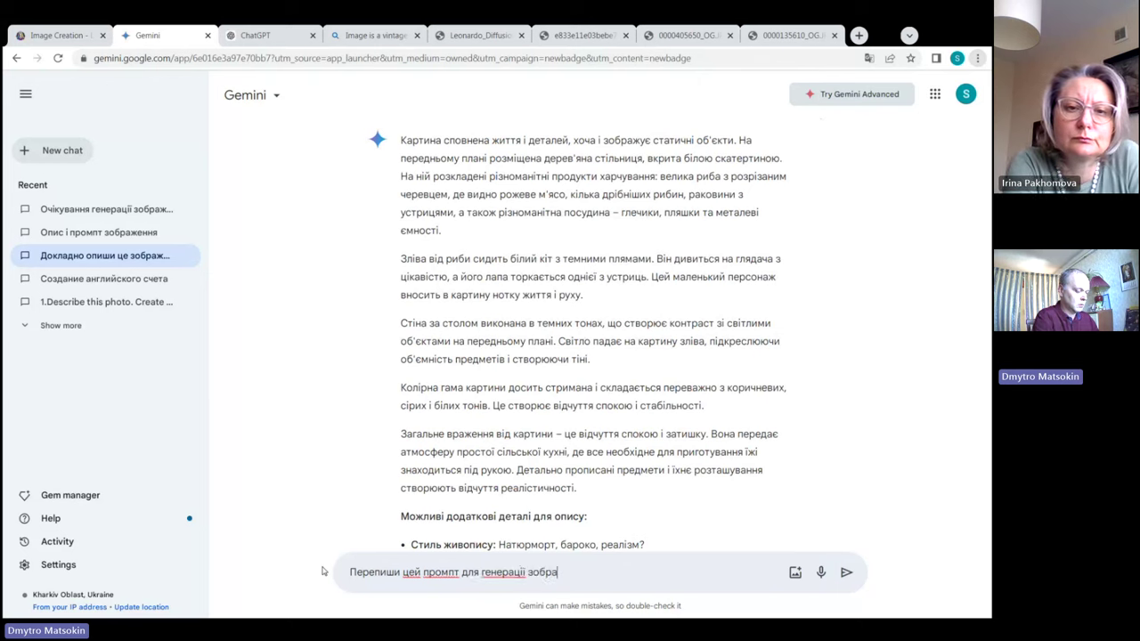
{"action": "type", "text": "ження "}
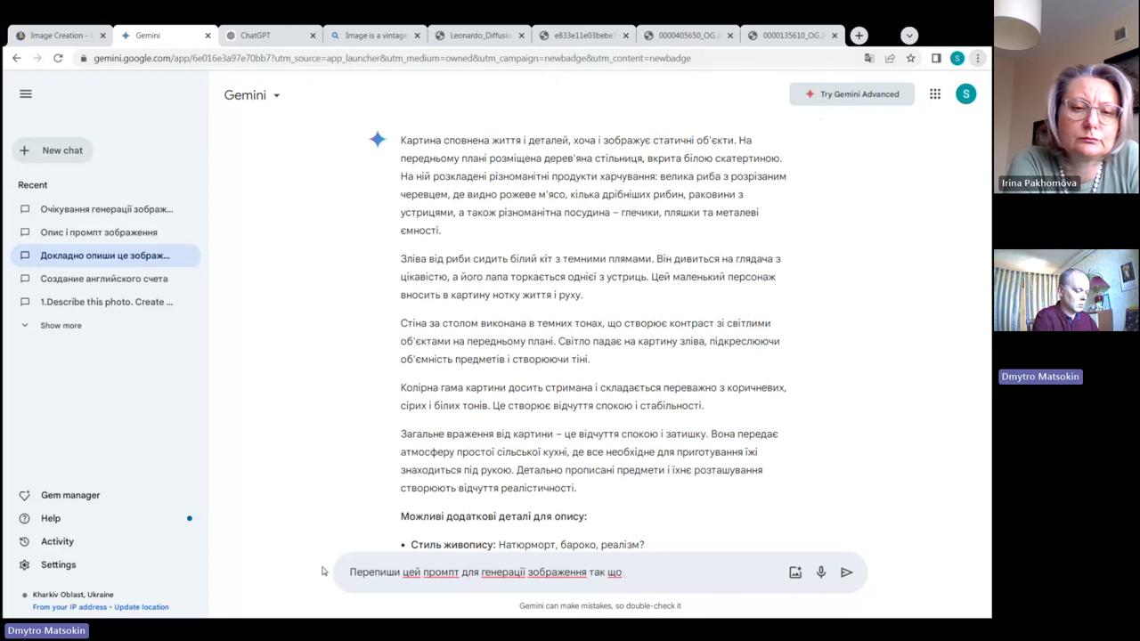
{"action": "type", "text": "так щоб "}
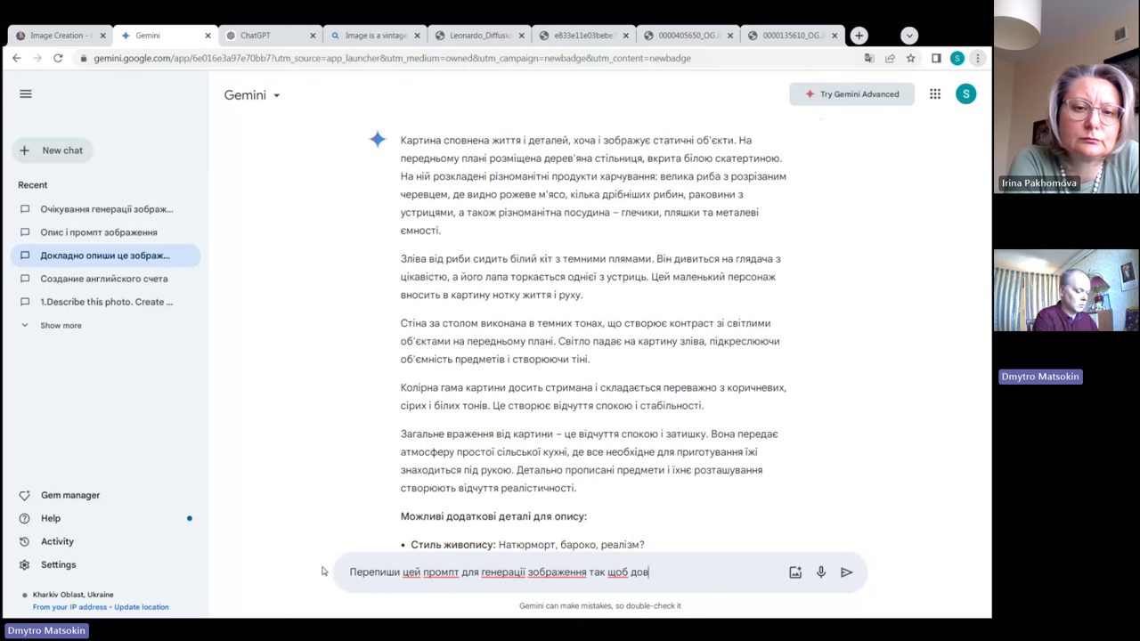
{"action": "type", "text": "довжина "}
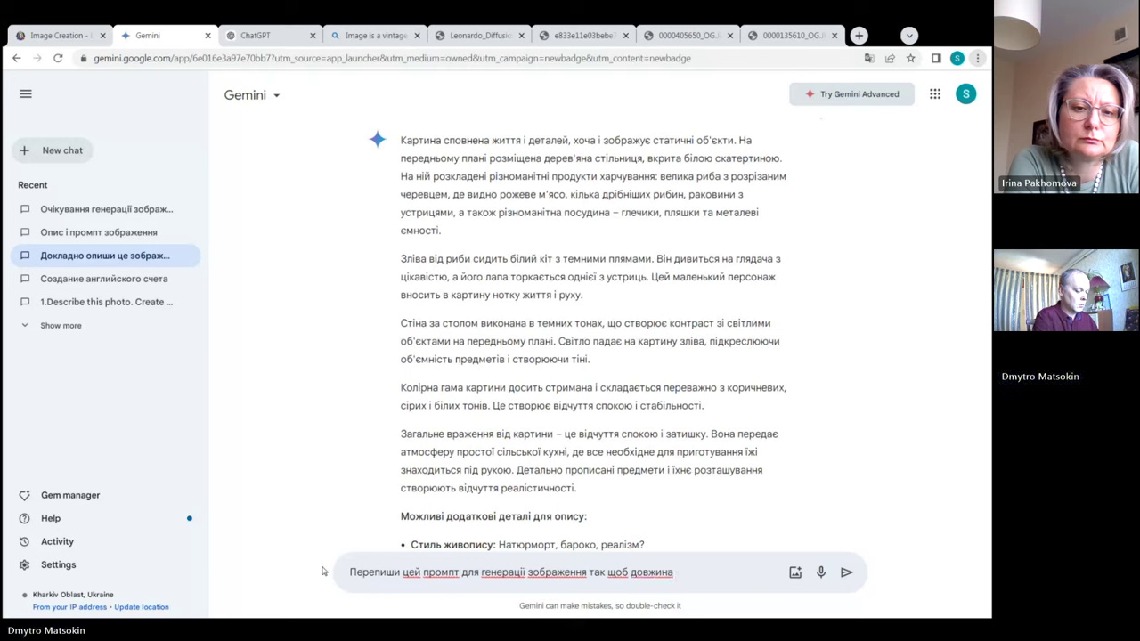
{"action": "type", "text": "була не б"}
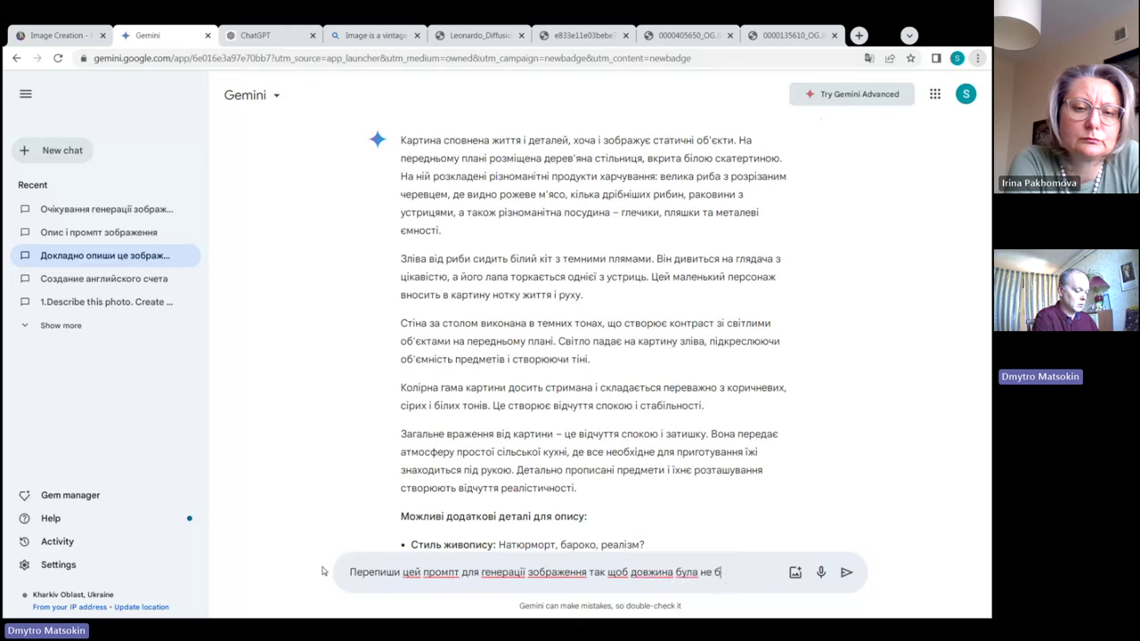
{"action": "type", "text": "ільше 4"}
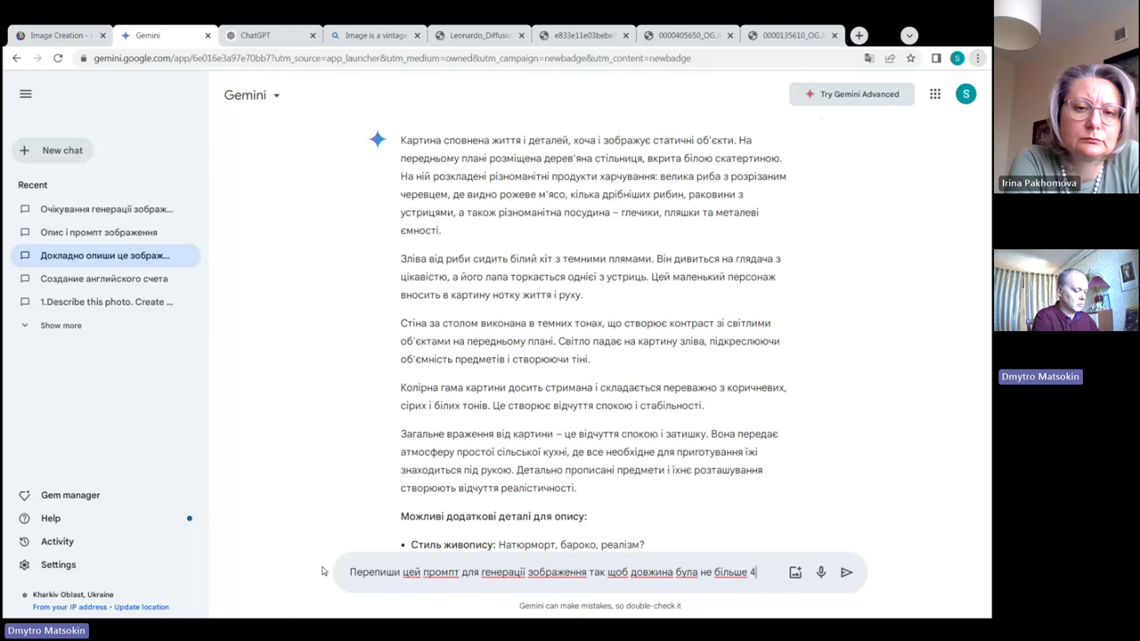
{"action": "type", "text": "50 зна"}
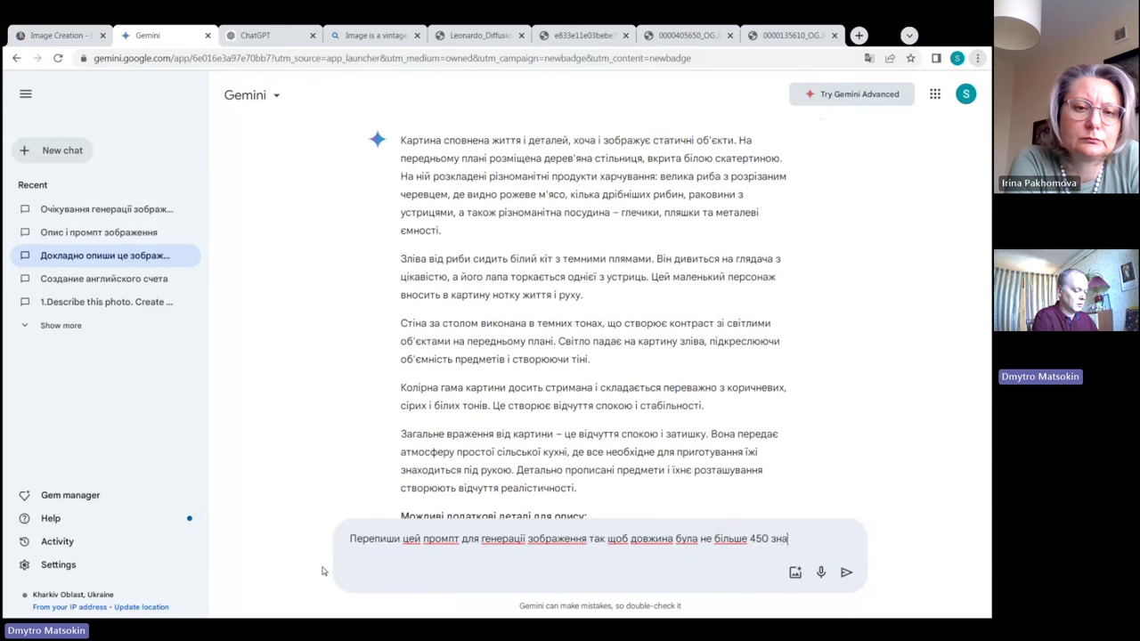
{"action": "type", "text": "ків"}
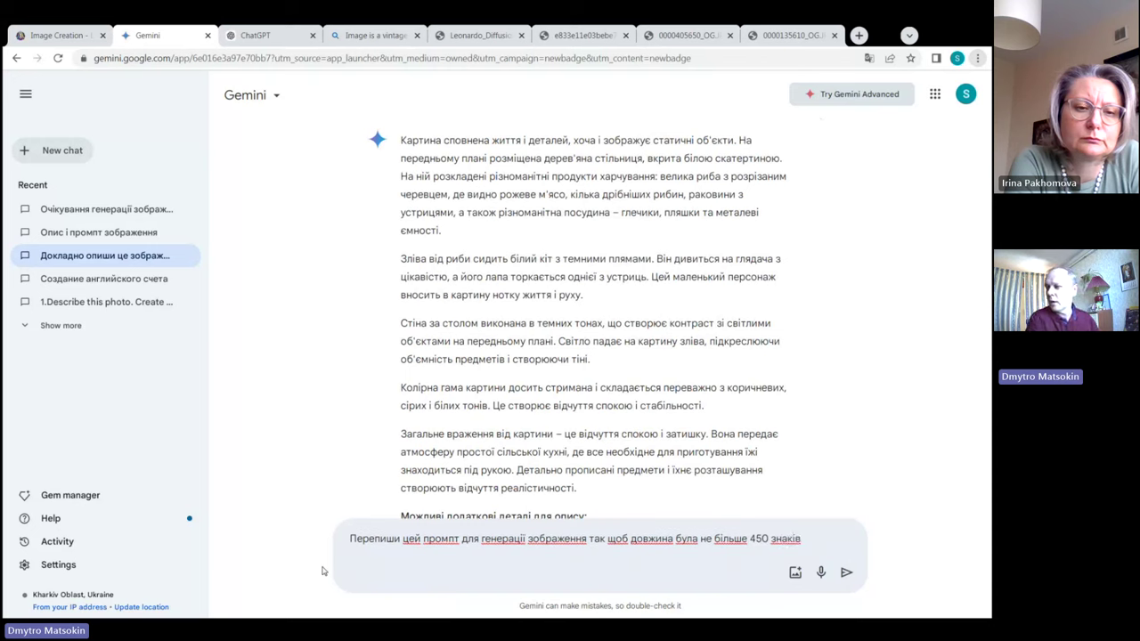
{"action": "type", "text": "."}
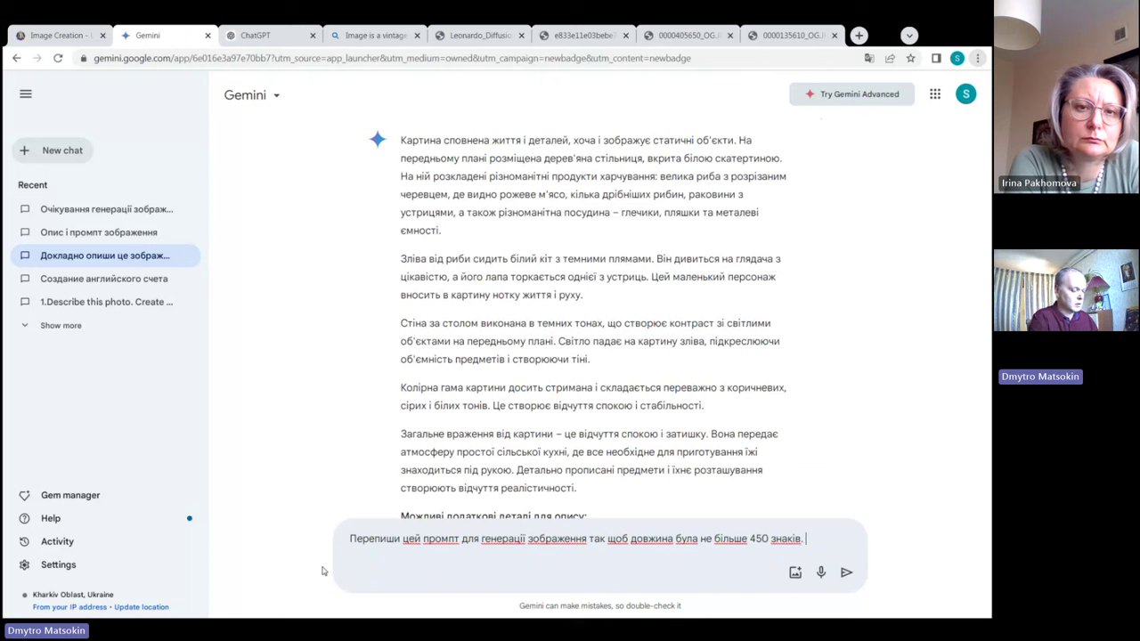
Add "Промпт:" and the vintage urban scene description enclosed in << >> to the request, and send it to Gemini.
{"action": "type", "text": " Про"}
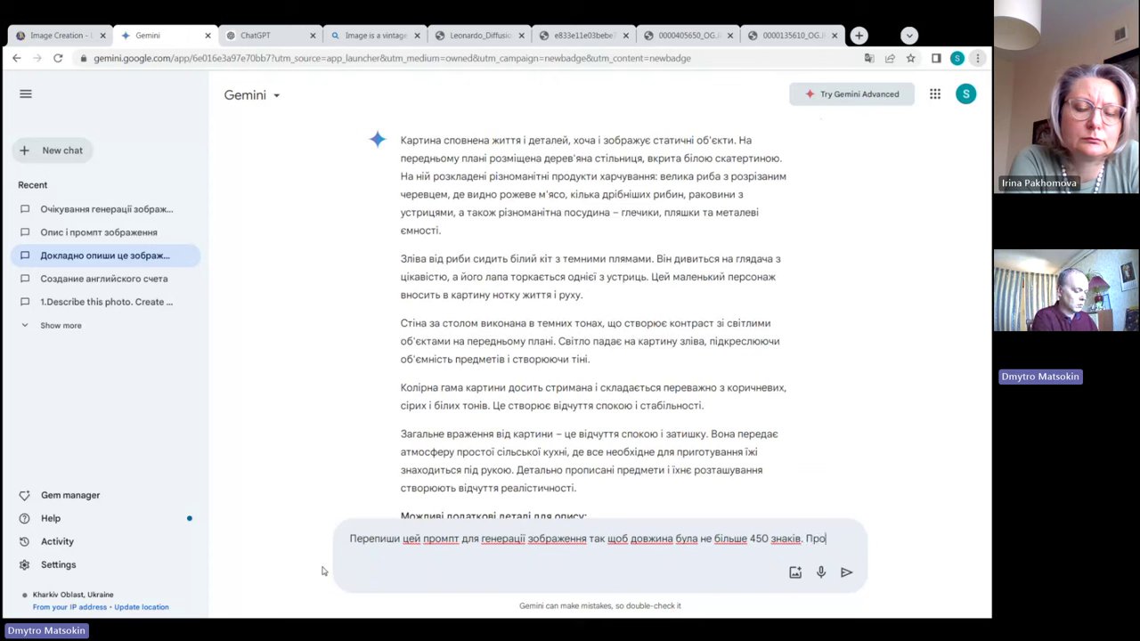
{"action": "type", "text": "мп"}
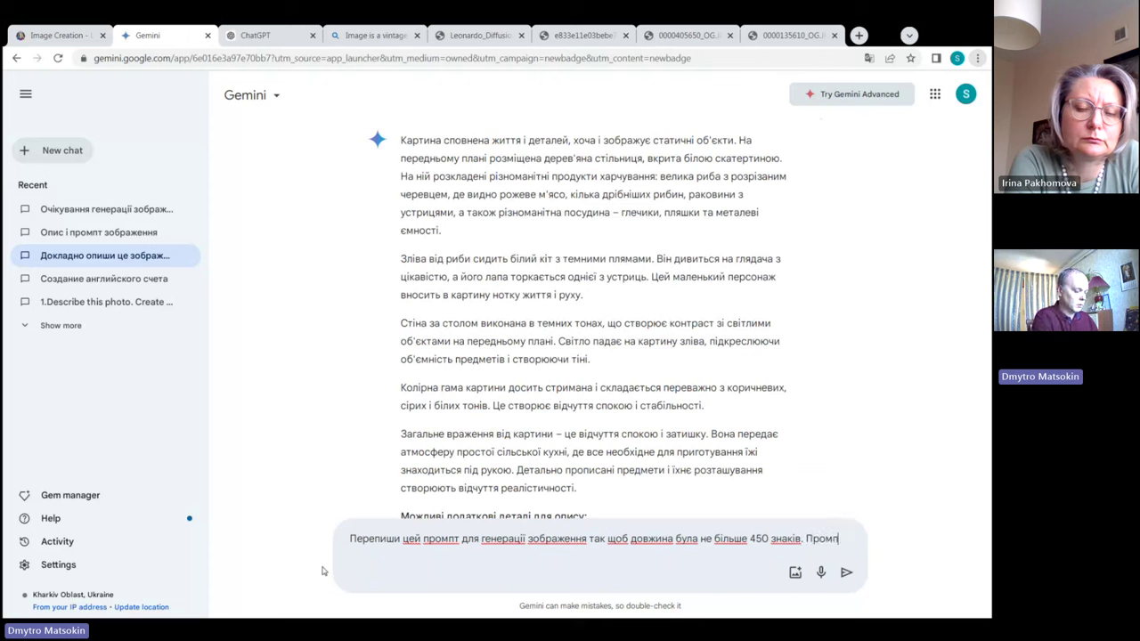
{"action": "type", "text": "т:"}
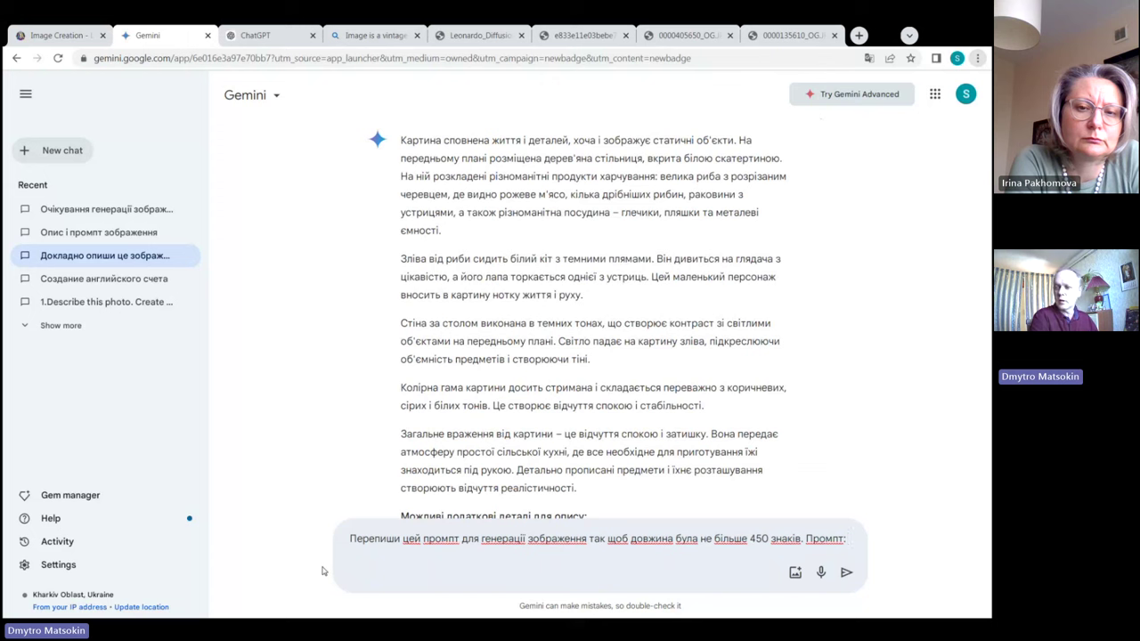
{"action": "type", "text": " ББ"}
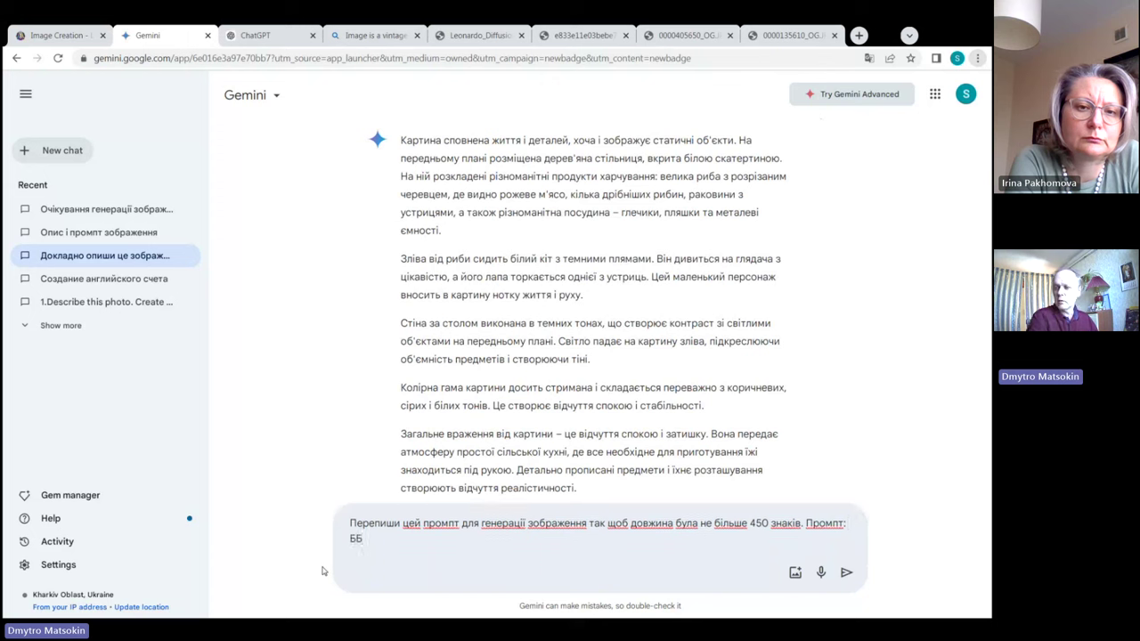
{"action": "key", "text": "BackSpace"}
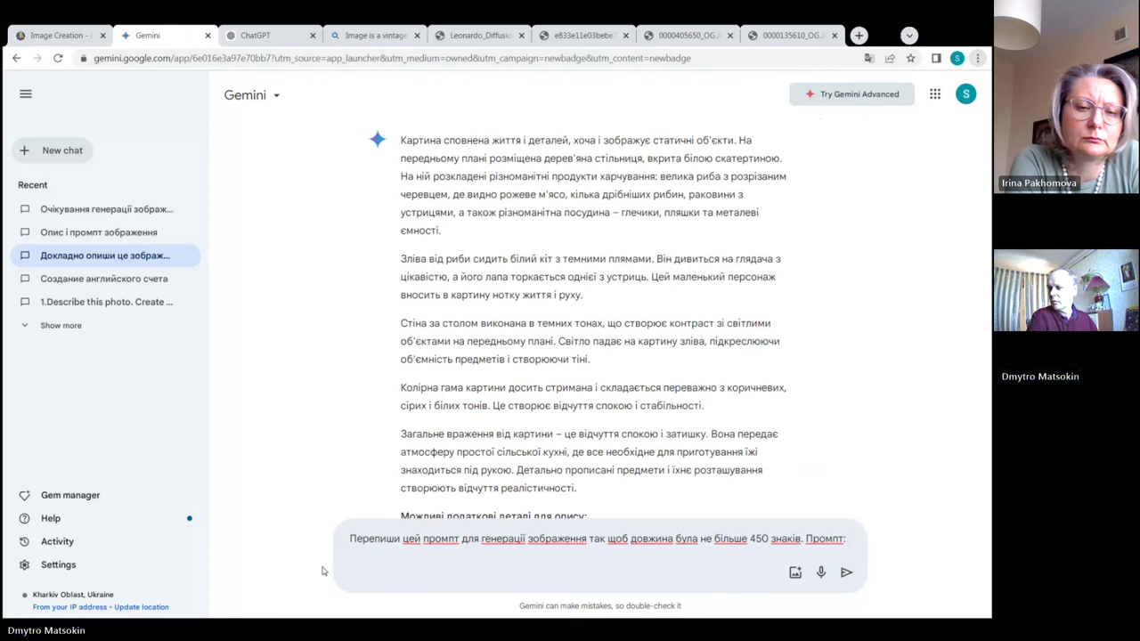
{"action": "key", "text": "shift+Return"}
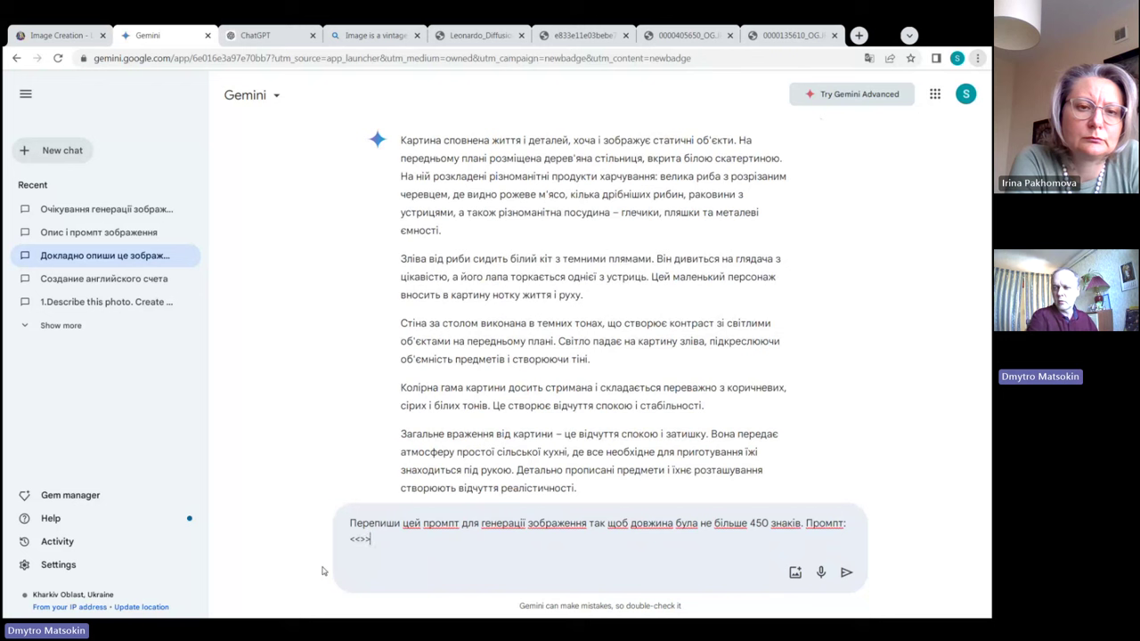
{"action": "type", "text": "Image is a vintage-style photograph depicting an urban scene with a focus on a large, multi-story building in the background. The building is constructed in a classic architectural style, featuring a light-colored facade with numerous windows arranged in a grid pattern. In the foreground, a pedestrian bridge with metal railings spans across a road, leading to the building. Below the bridge, a red and cream-colored streetcar is visible, traveling along the road. The scene is set in a leafy area, with trees partially obscuring parts of the buildings and bridge. The sky is clear, suggesting a sunny day. The overall color palette of the image is muted, with a slight sepia tone, enhancing the vintage aesthetic."}
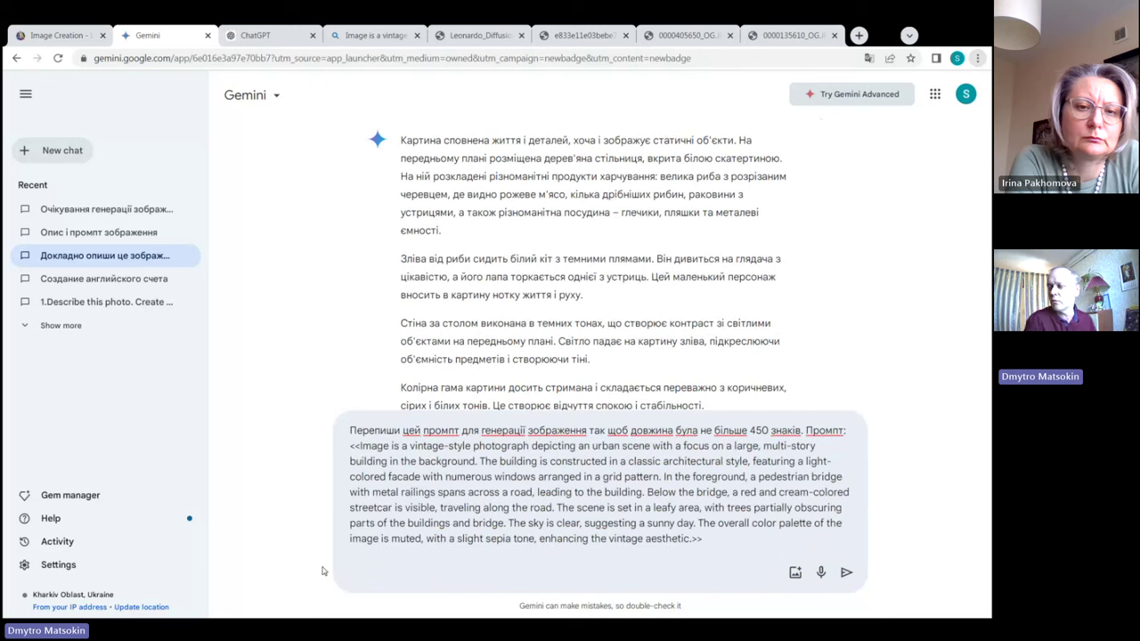
{"action": "left_click", "coordinate": [846, 572]}
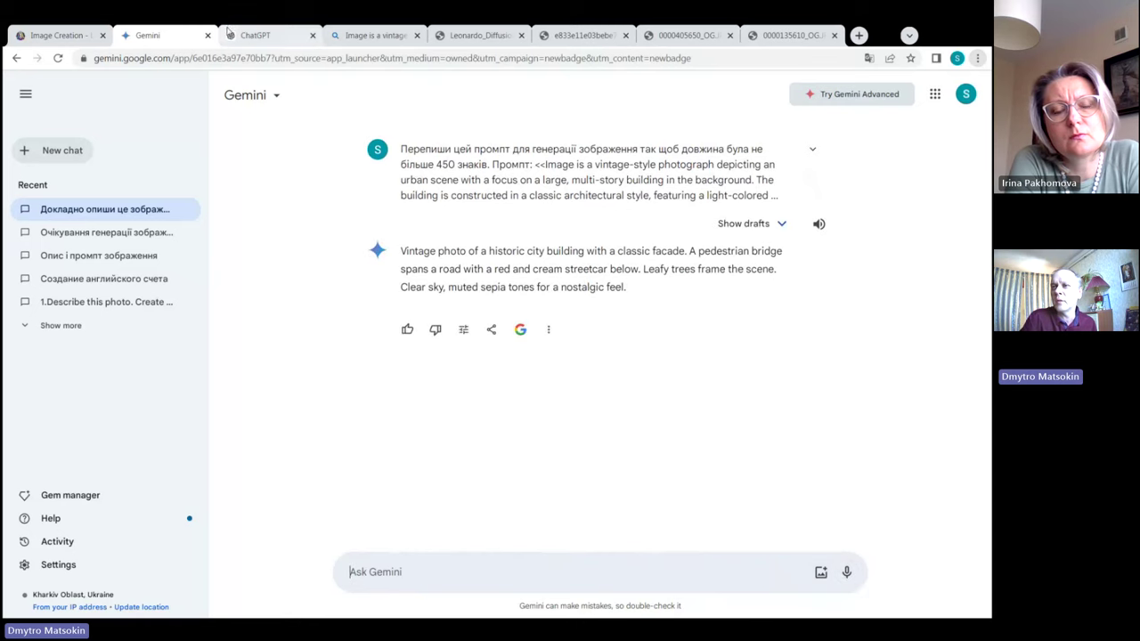
Switch to Bing Image Creator, view the second generated building and streetcar image enlarged, and return to the set of four.
{"action": "left_click", "coordinate": [372, 36]}
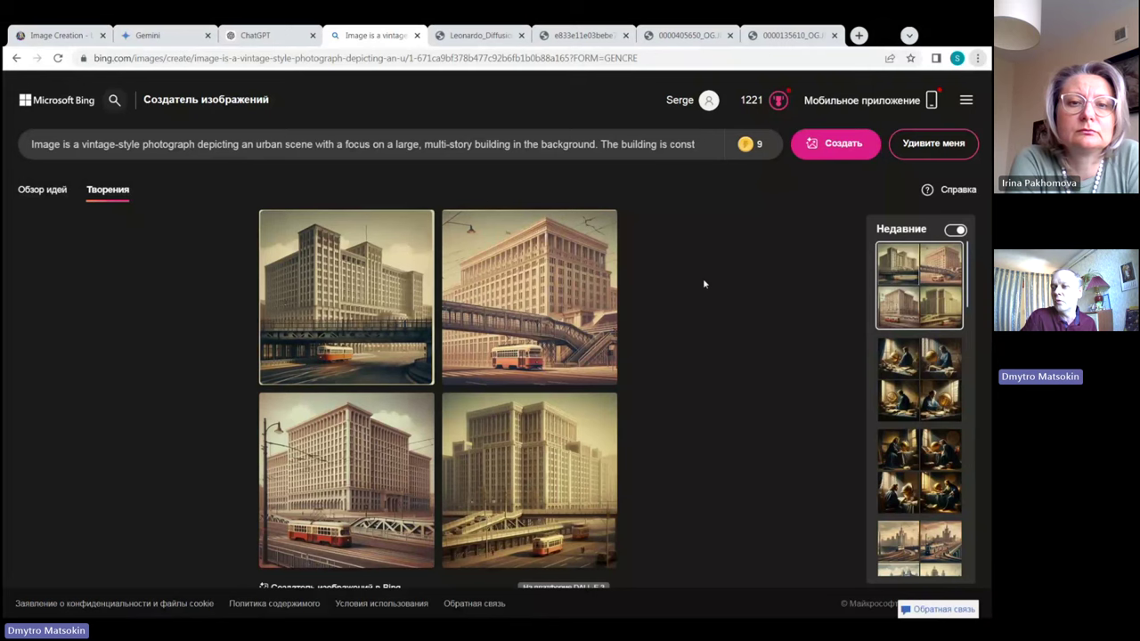
{"action": "left_click", "coordinate": [551, 330]}
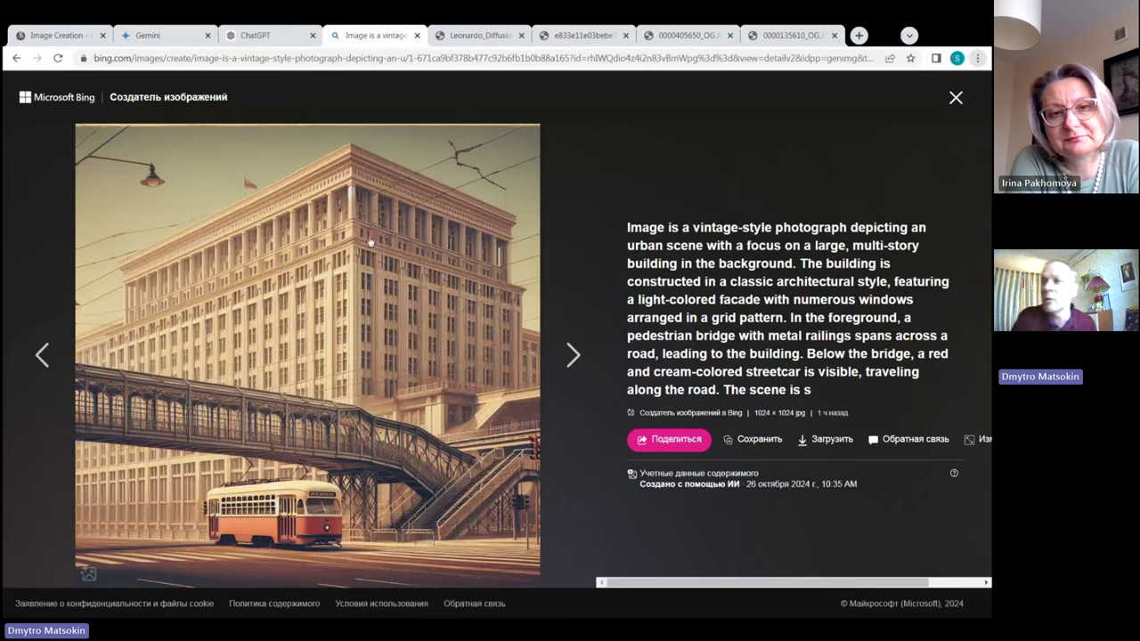
{"action": "left_click", "coordinate": [955, 99]}
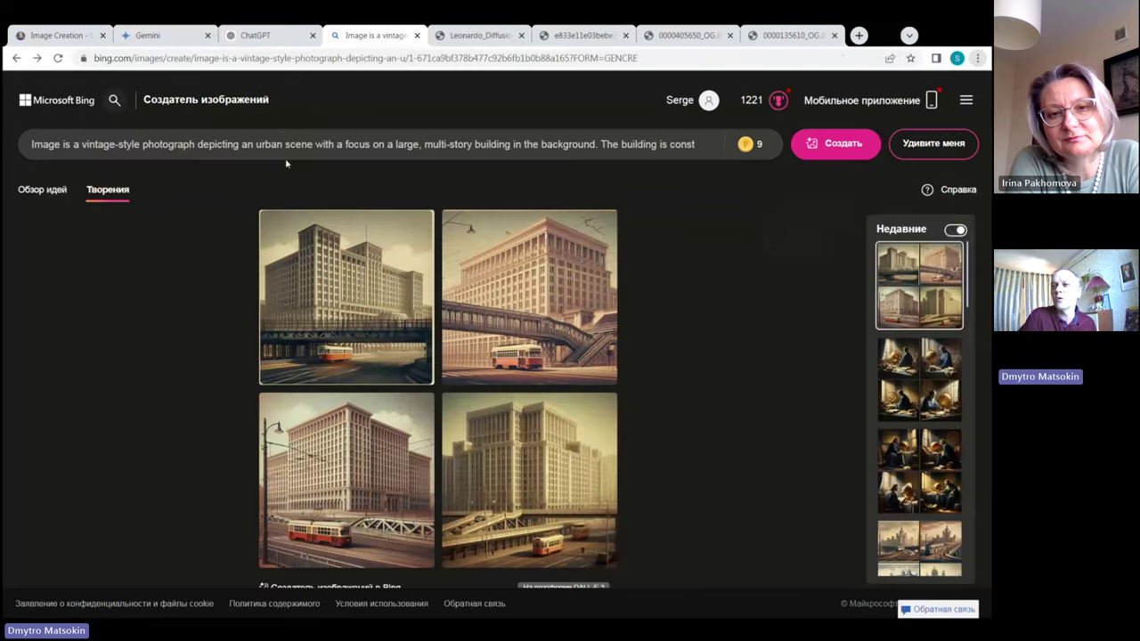
Switch to Leonardo.Ai and examine the four images generated from the vintage urban scene description.
{"action": "left_click", "coordinate": [58, 36]}
{"action": "scroll", "coordinate": [653, 372], "scroll_direction": "down", "scroll_amount": 2}
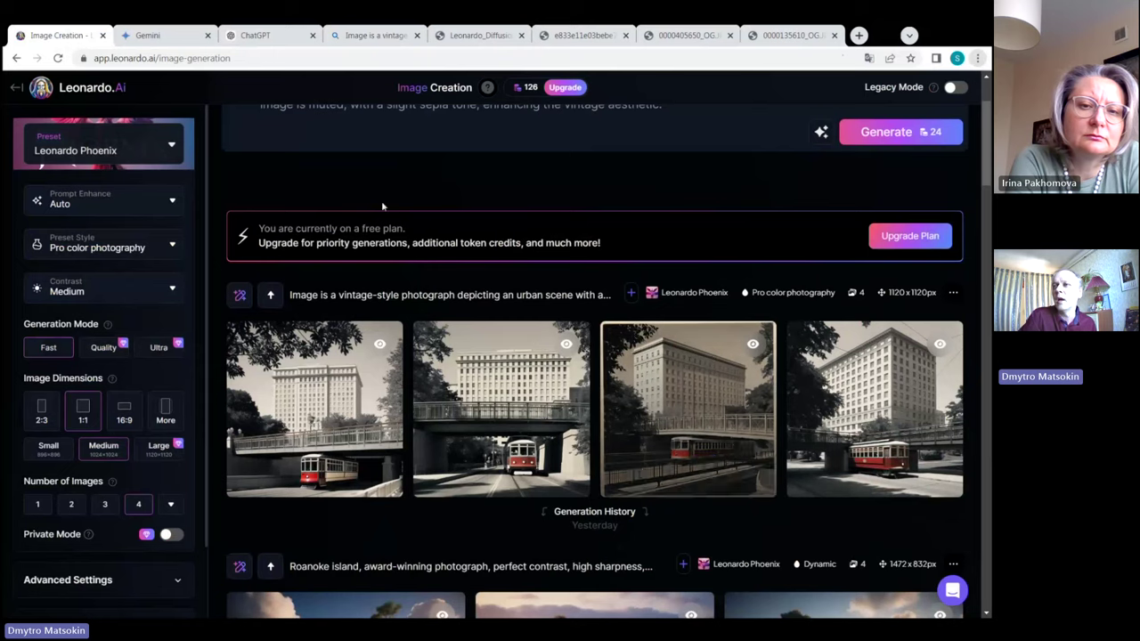
{"action": "scroll", "coordinate": [340, 184], "scroll_direction": "up", "scroll_amount": 2}
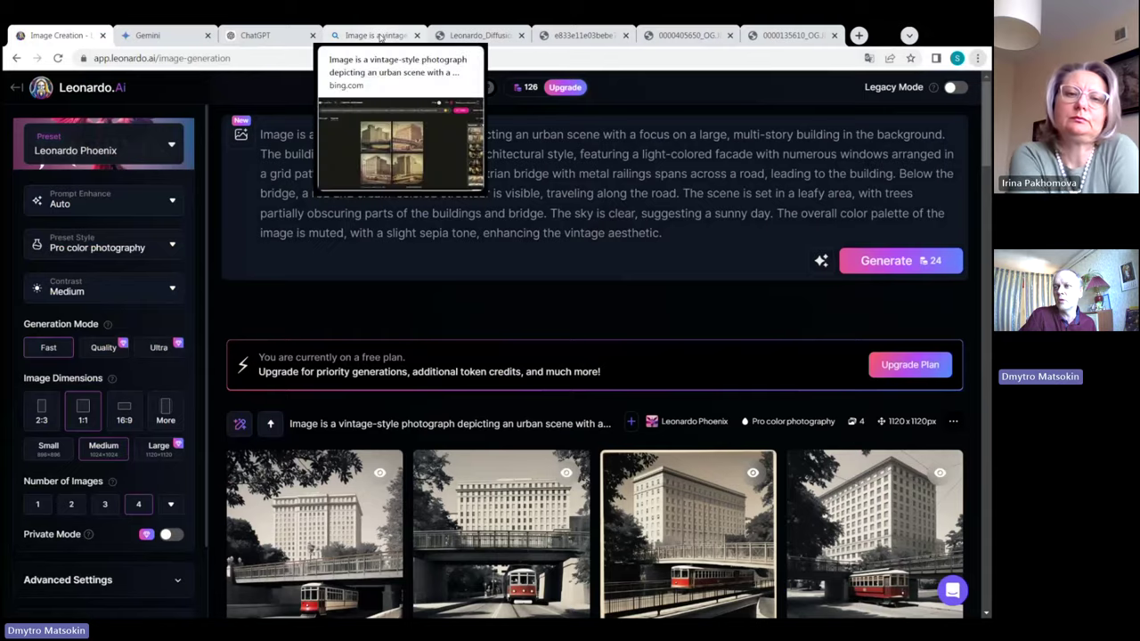
Switch to Gemini and copy the whole shortened prompt beginning "Vintage photo of a historic city building".
{"action": "left_click", "coordinate": [148, 35]}
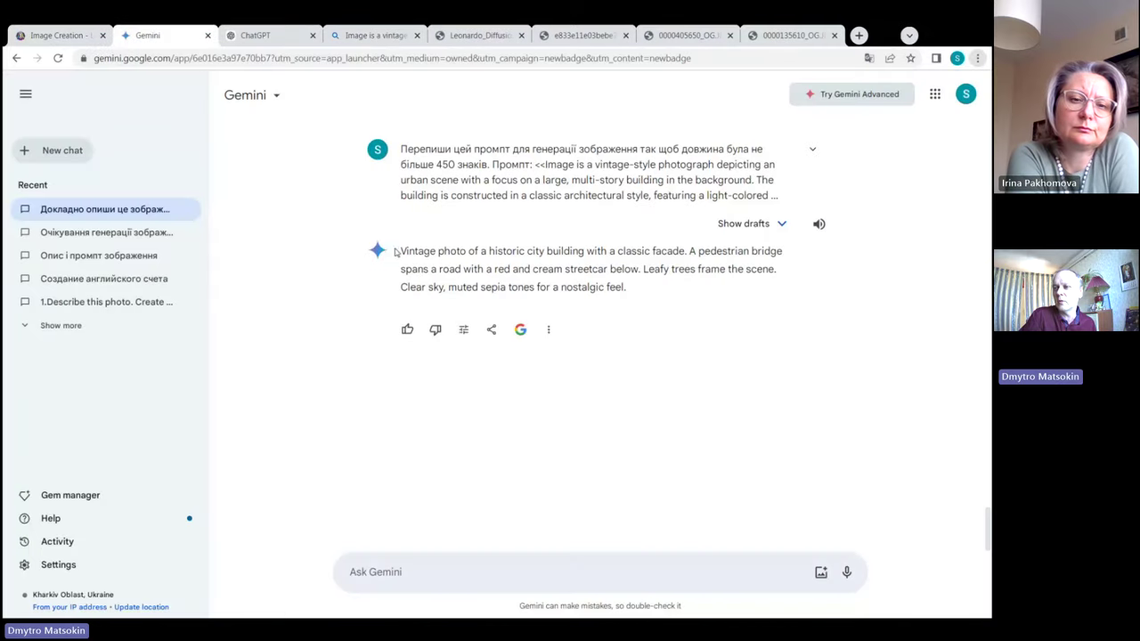
{"action": "left_click_drag", "start_coordinate": [402, 251], "coordinate": [643, 287]}
{"action": "key", "text": "ctrl+c"}
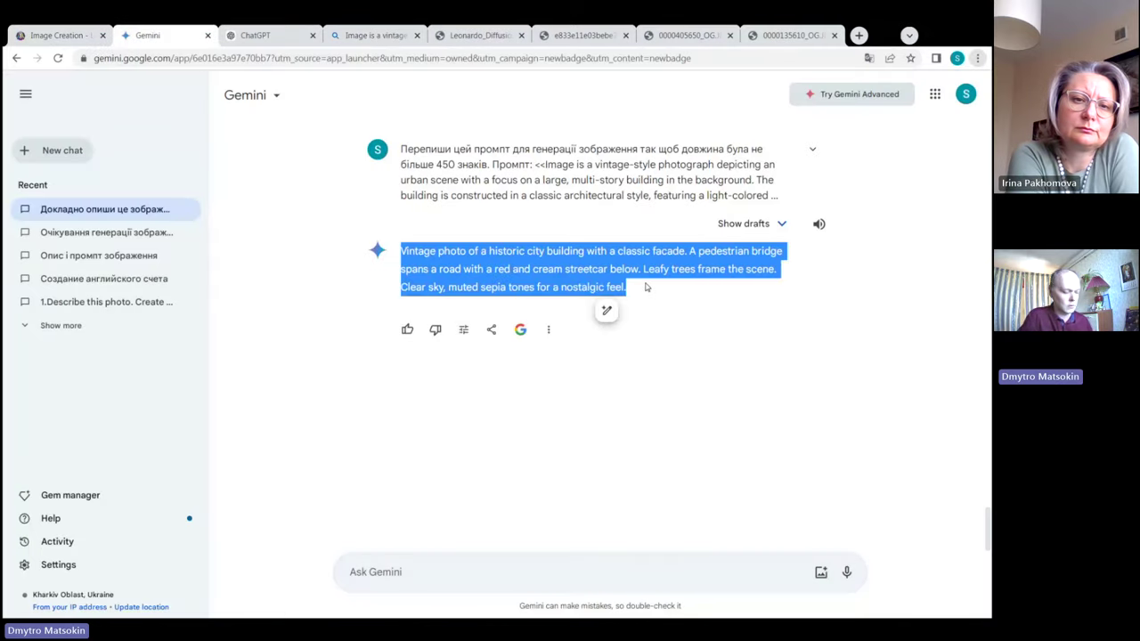
Switch to Leonardo.Ai, replace the prompt with the copied shortened vintage city building prompt, and generate the images.
{"action": "left_click", "coordinate": [54, 35]}
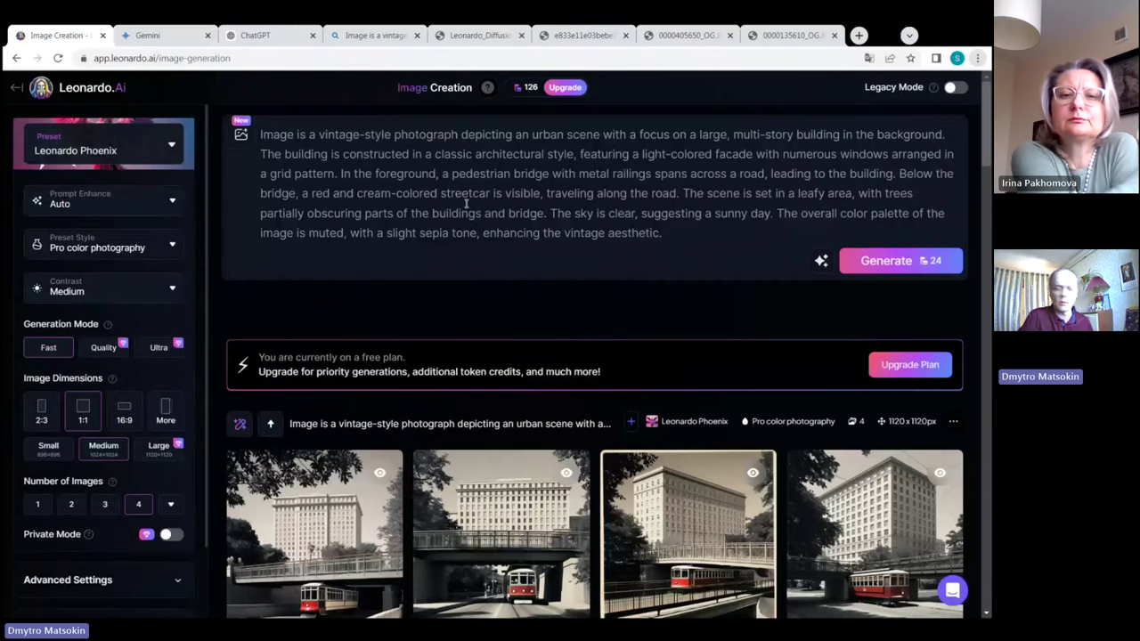
{"action": "left_click", "coordinate": [465, 204]}
{"action": "key", "text": "ctrl+a"}
{"action": "key", "text": "BackSpace"}
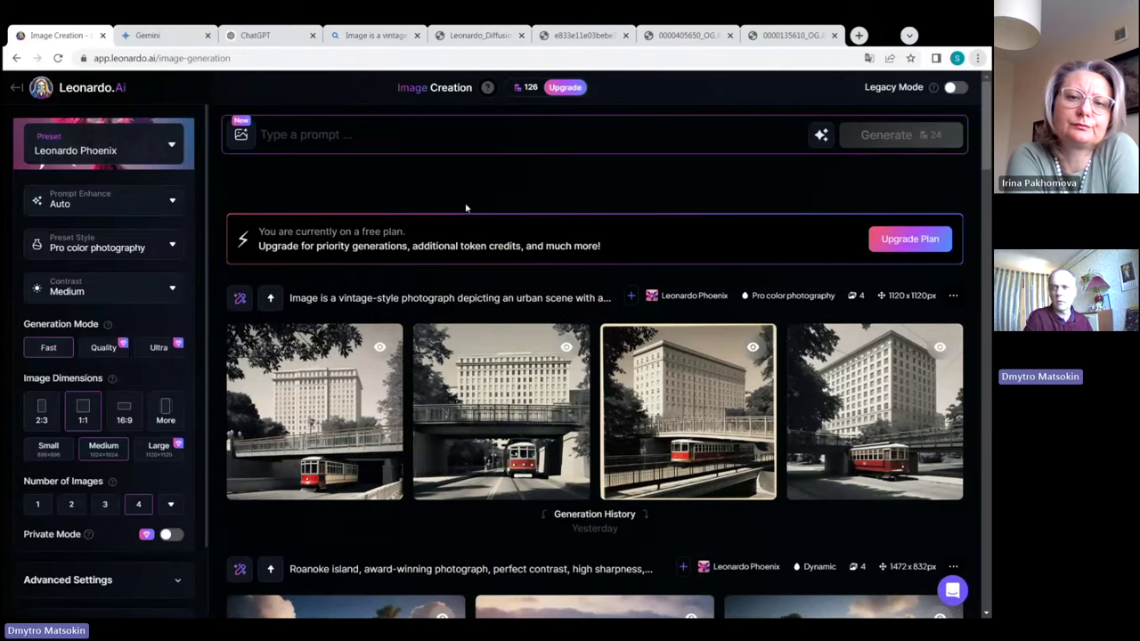
{"action": "key", "text": "ctrl+v"}
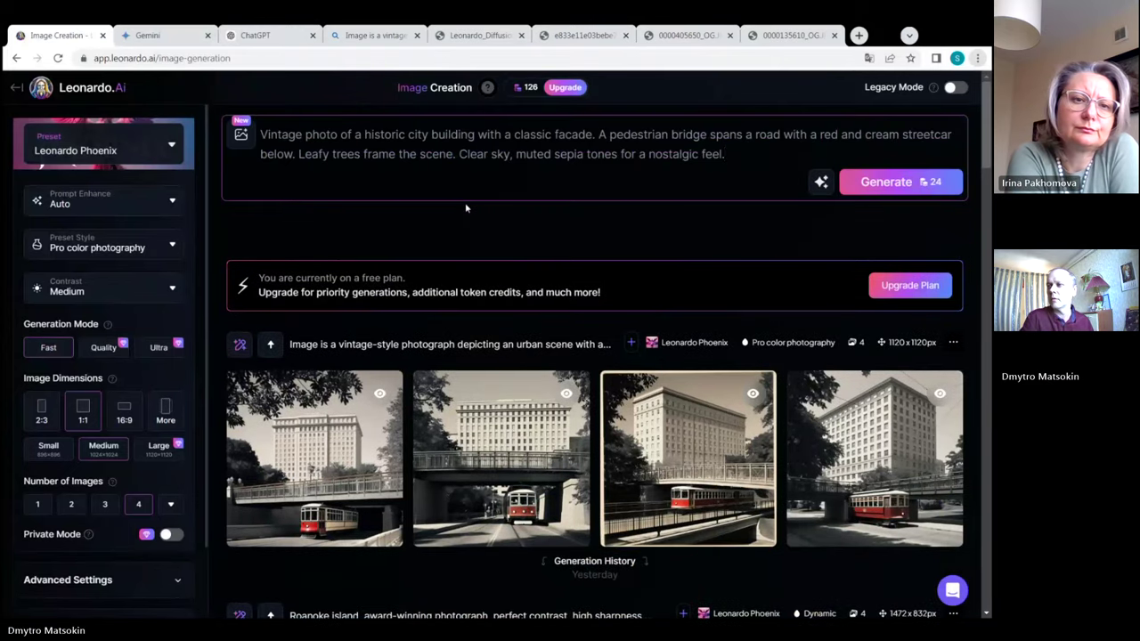
{"action": "left_click", "coordinate": [873, 183]}
Switch to Bing Image Creator, replace the prompt with the same shortened vintage city building prompt, and create the images.
{"action": "left_click", "coordinate": [379, 35]}
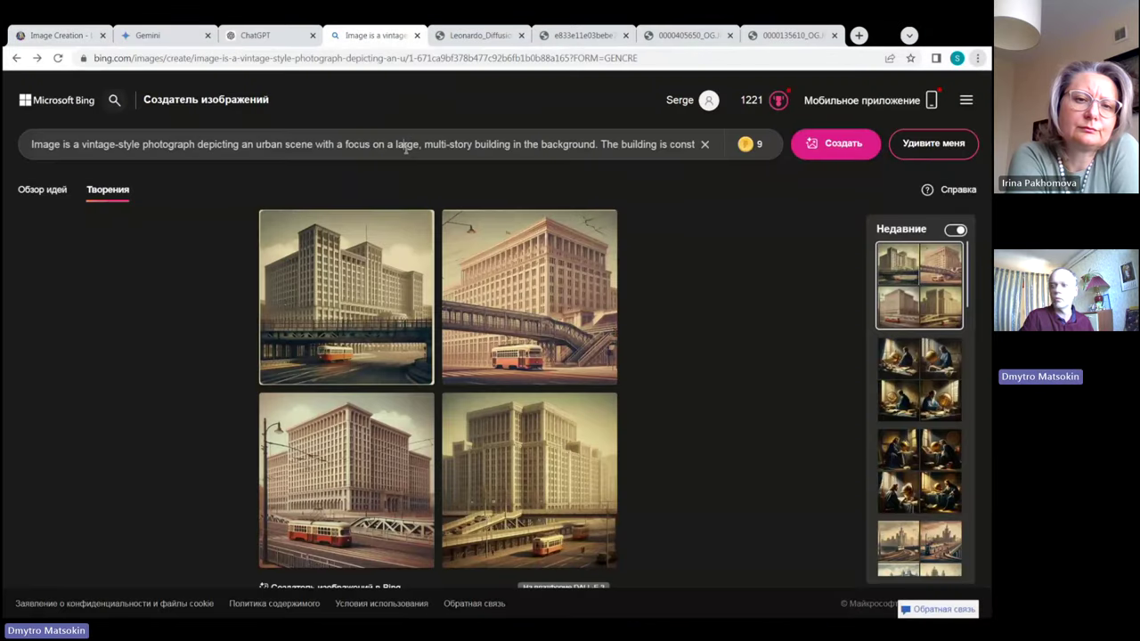
{"action": "key", "text": "ctrl+a"}
{"action": "key", "text": "BackSpace"}
{"action": "key", "text": "ctrl+v"}
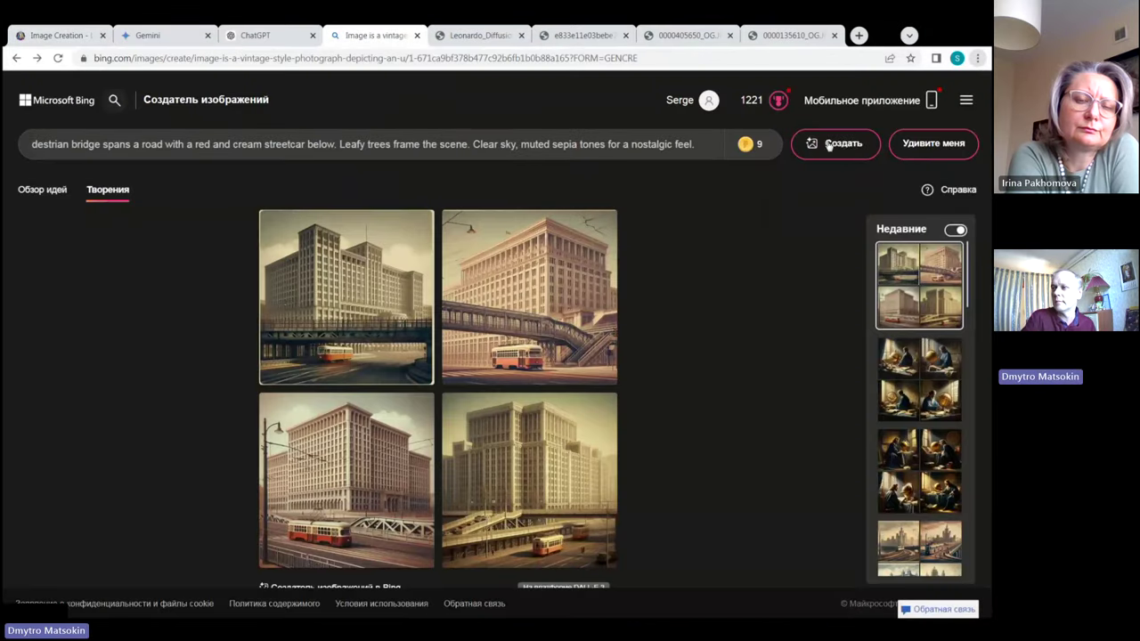
{"action": "left_click", "coordinate": [830, 145]}
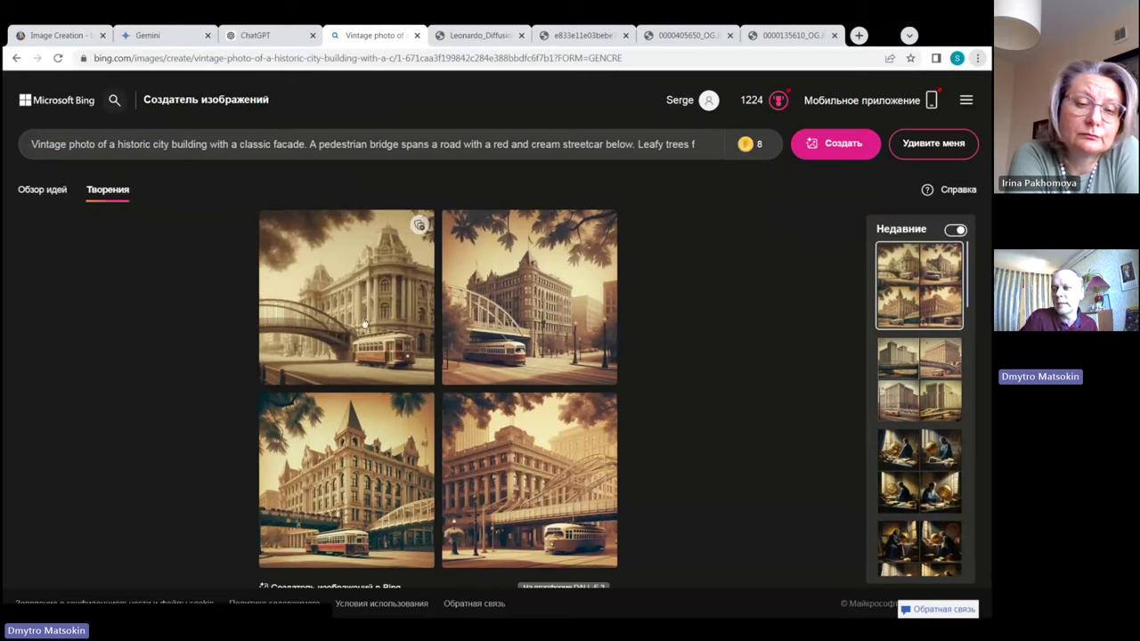
View all four newly generated vintage building and streetcar images enlarged, one after another.
{"action": "left_click", "coordinate": [389, 306]}
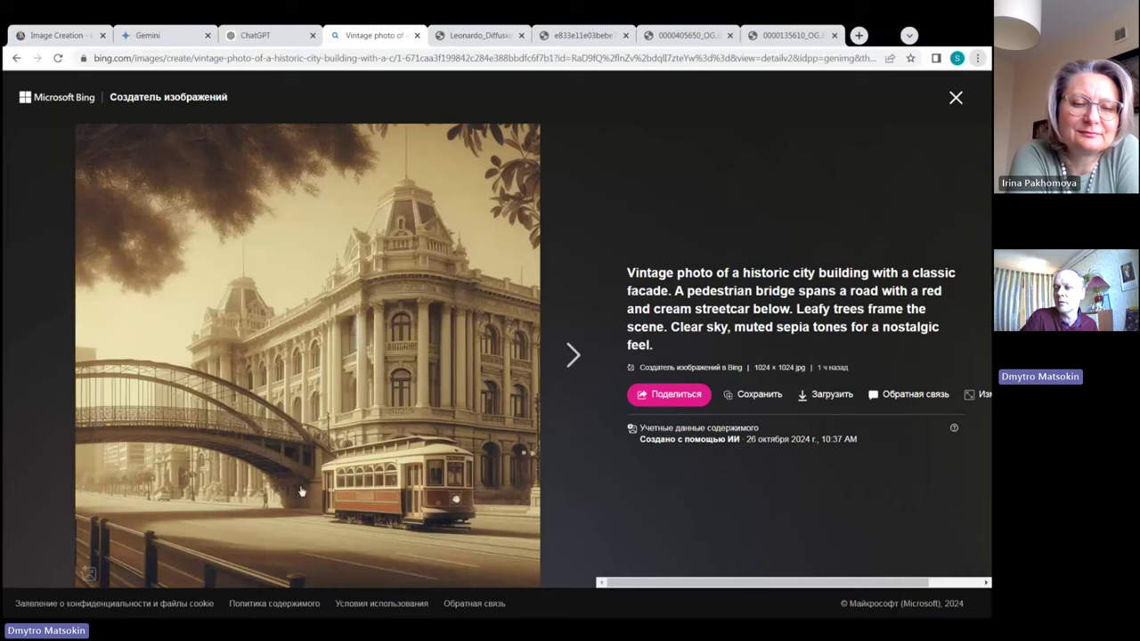
{"action": "left_click", "coordinate": [571, 355]}
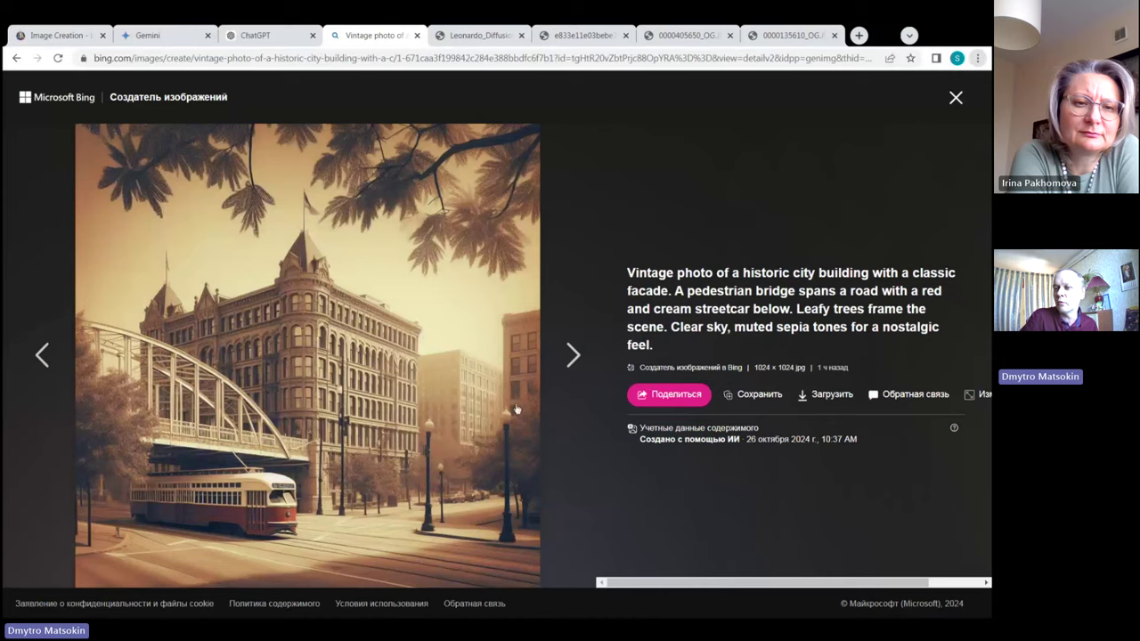
{"action": "left_click", "coordinate": [570, 357]}
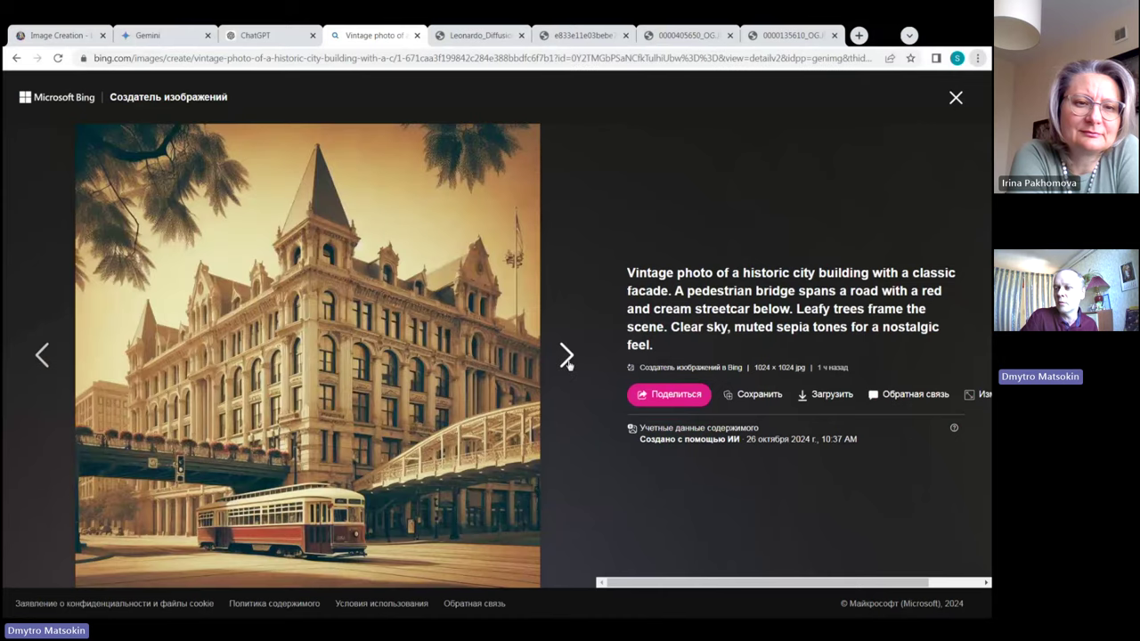
{"action": "left_click", "coordinate": [568, 357]}
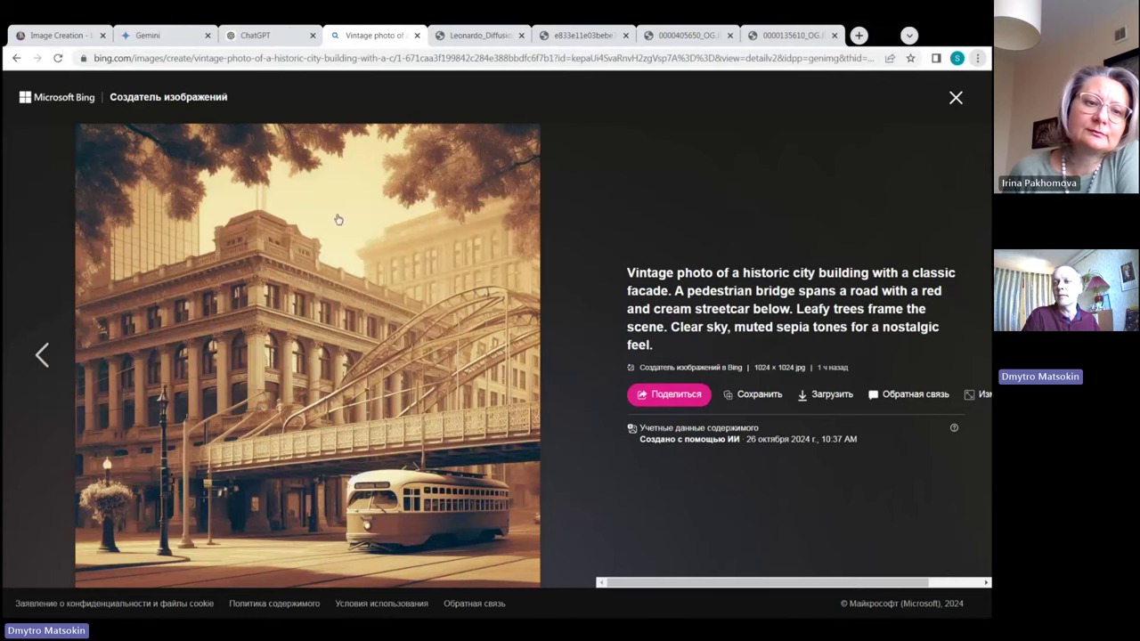
Switch to Leonardo.Ai, view the fourth image from the shortened prompt enlarged, and return to the generation list.
{"action": "left_click", "coordinate": [70, 36]}
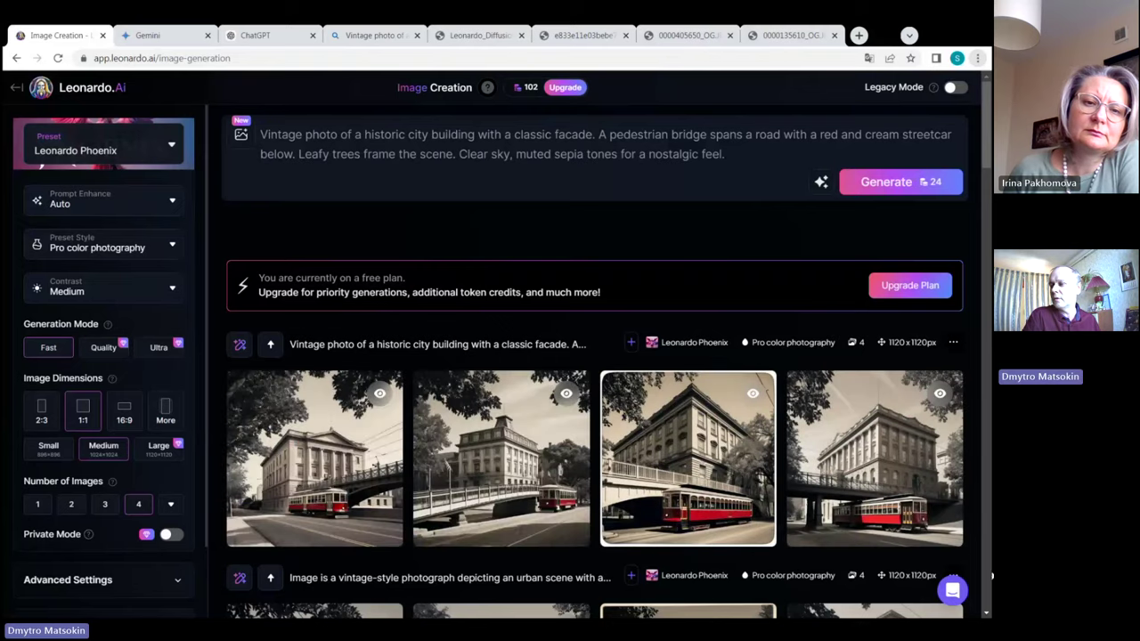
{"action": "mouse_move", "coordinate": [883, 502]}
{"action": "left_click", "coordinate": [869, 462]}
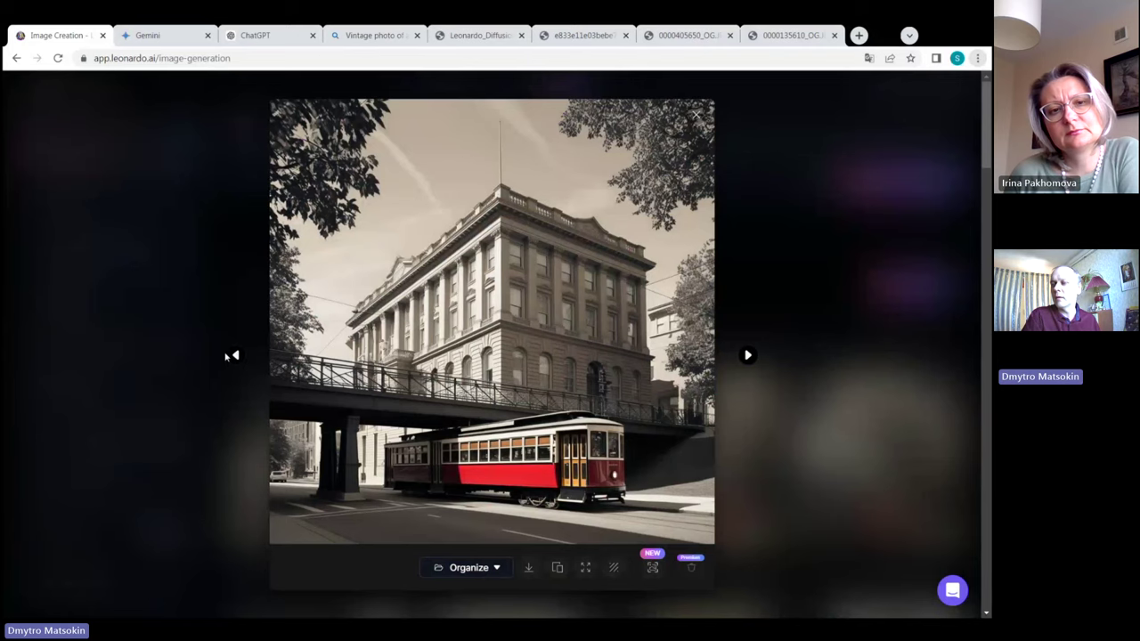
{"action": "key", "text": "Escape"}
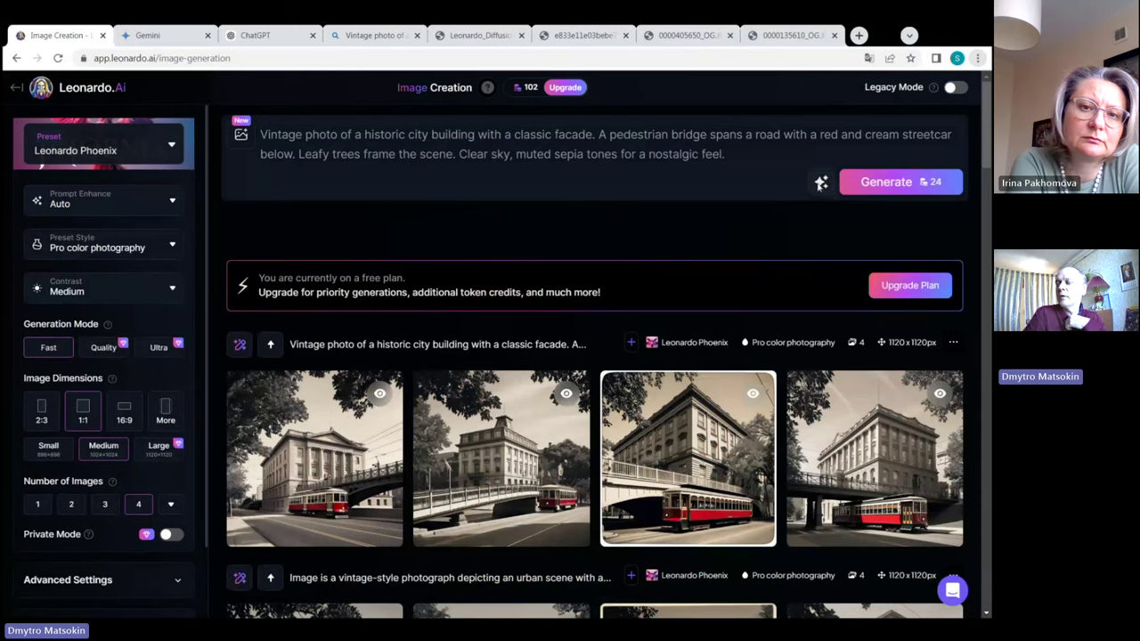
Use Describe With AI on the uploaded photo of the building and bridge to produce a new prompt.
{"action": "left_click", "coordinate": [819, 183]}
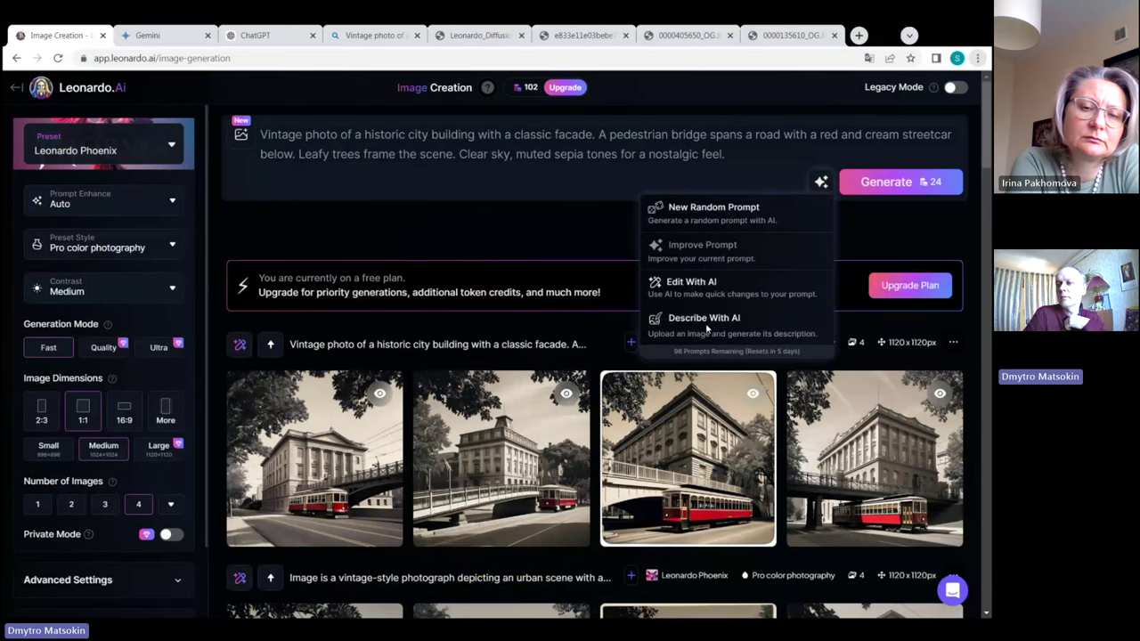
{"action": "left_click", "coordinate": [706, 330]}
{"action": "left_click", "coordinate": [400, 476]}
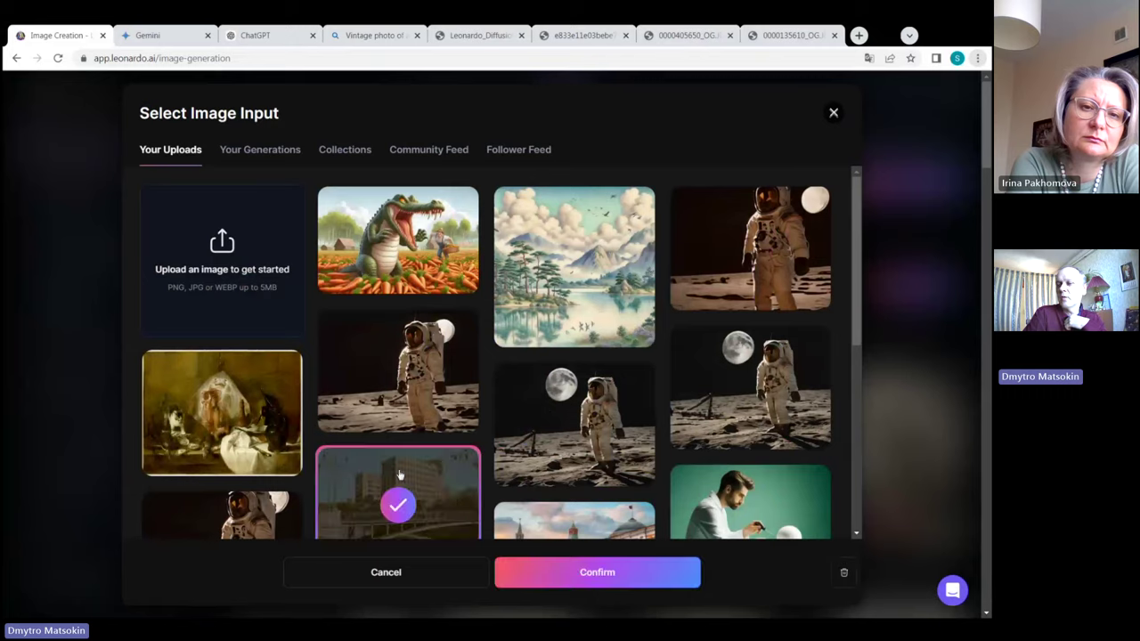
{"action": "left_click", "coordinate": [615, 572]}
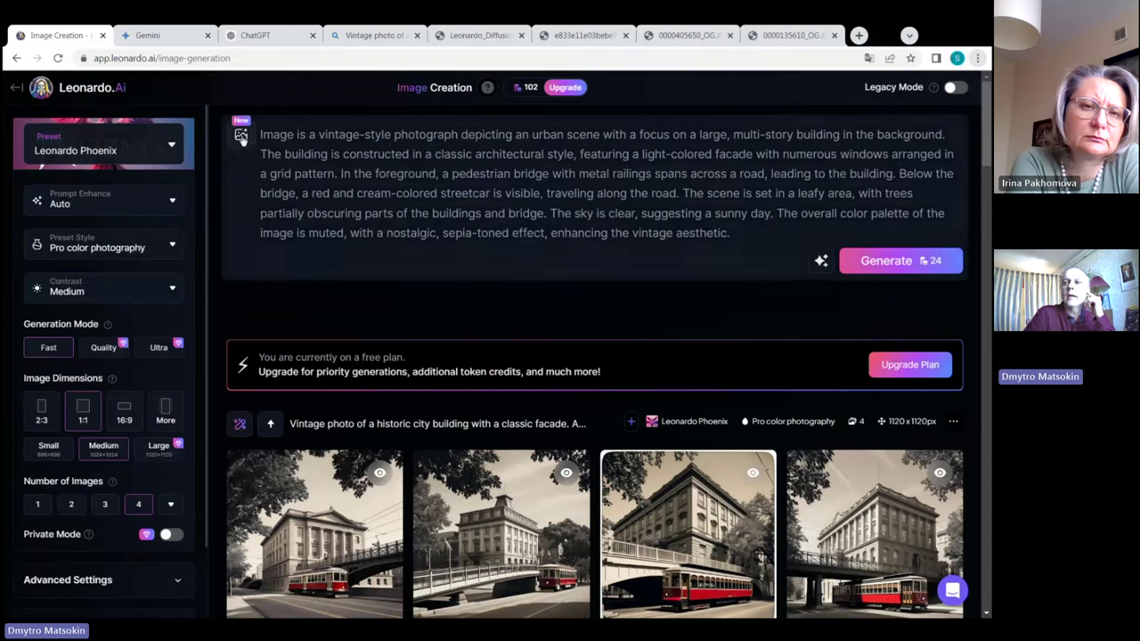
Add the uploaded building and bridge photo as an Image to Image guidance reference for the prompt.
{"action": "left_click", "coordinate": [242, 138]}
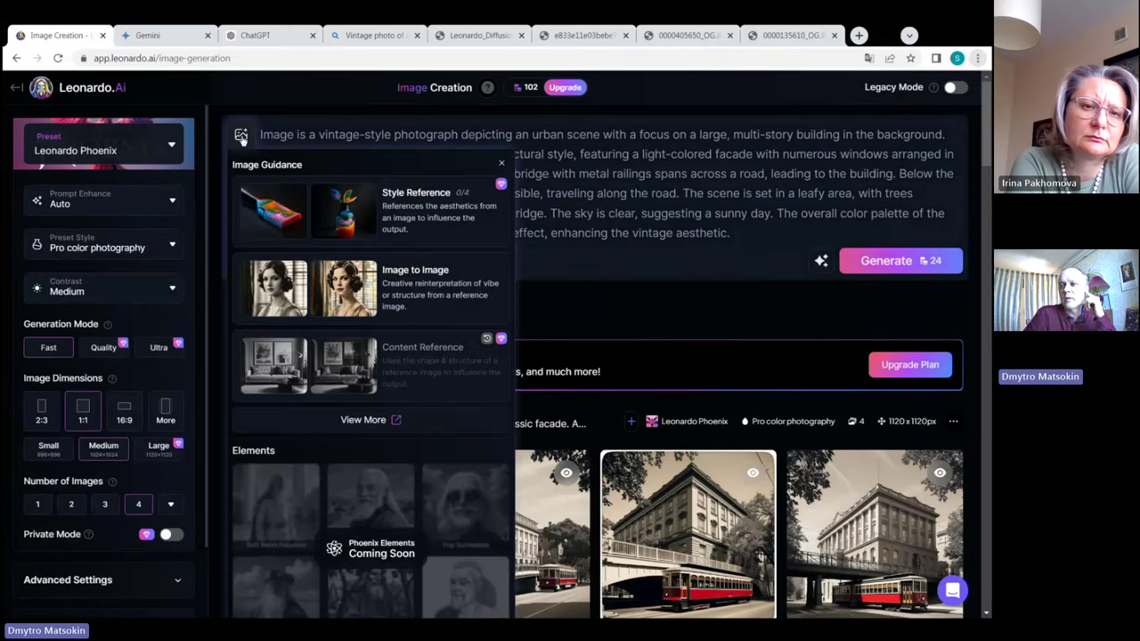
{"action": "left_click", "coordinate": [329, 281]}
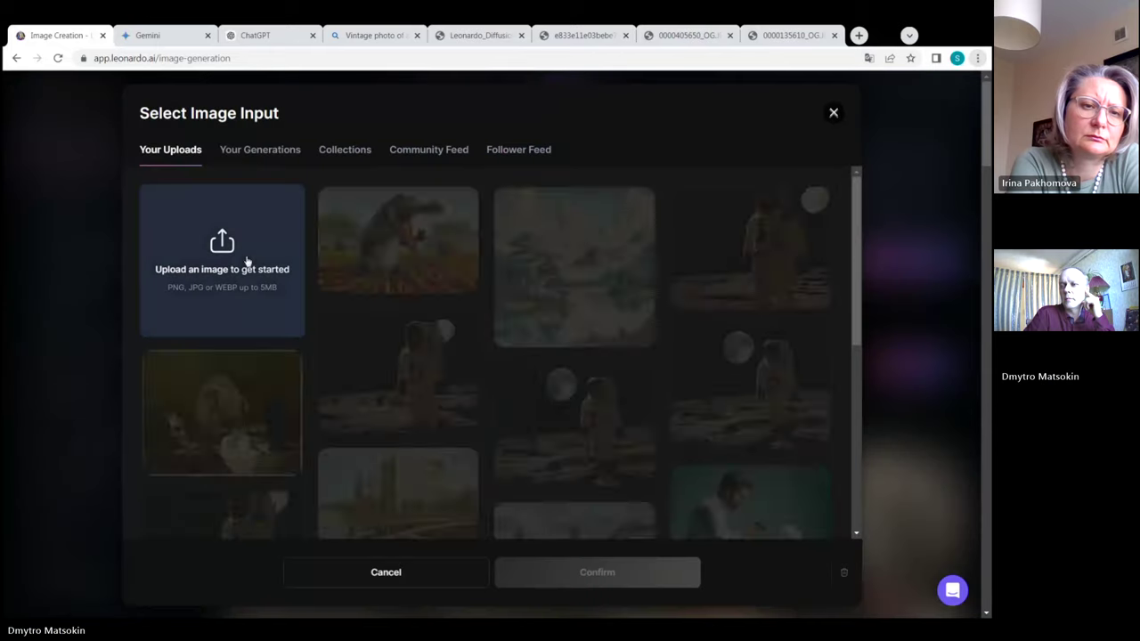
{"action": "left_click", "coordinate": [398, 494]}
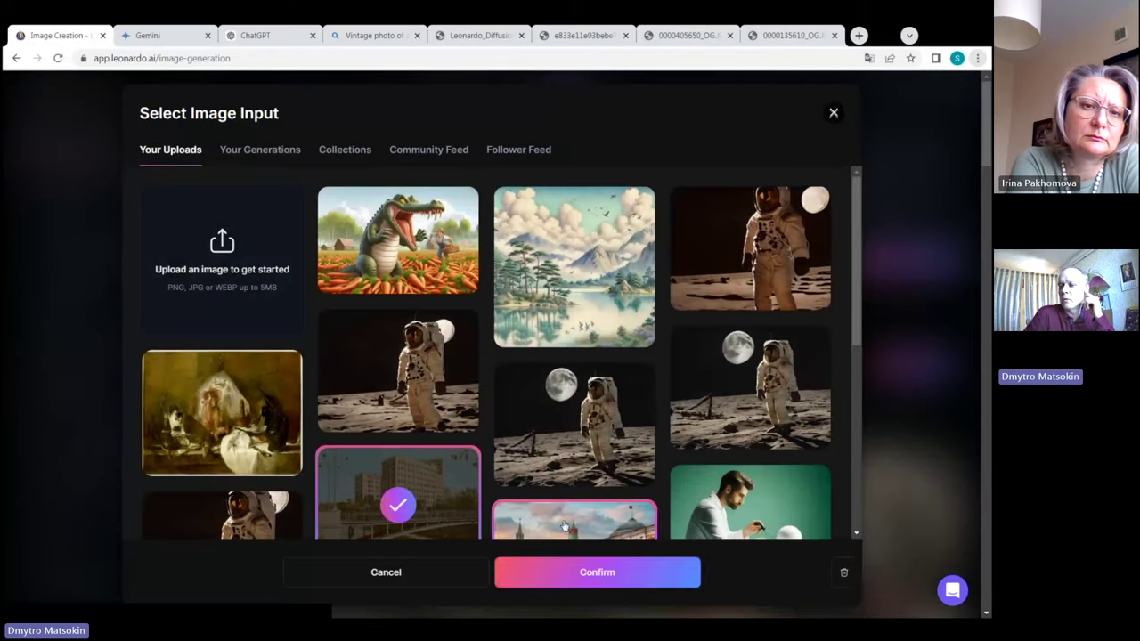
{"action": "left_click", "coordinate": [605, 581]}
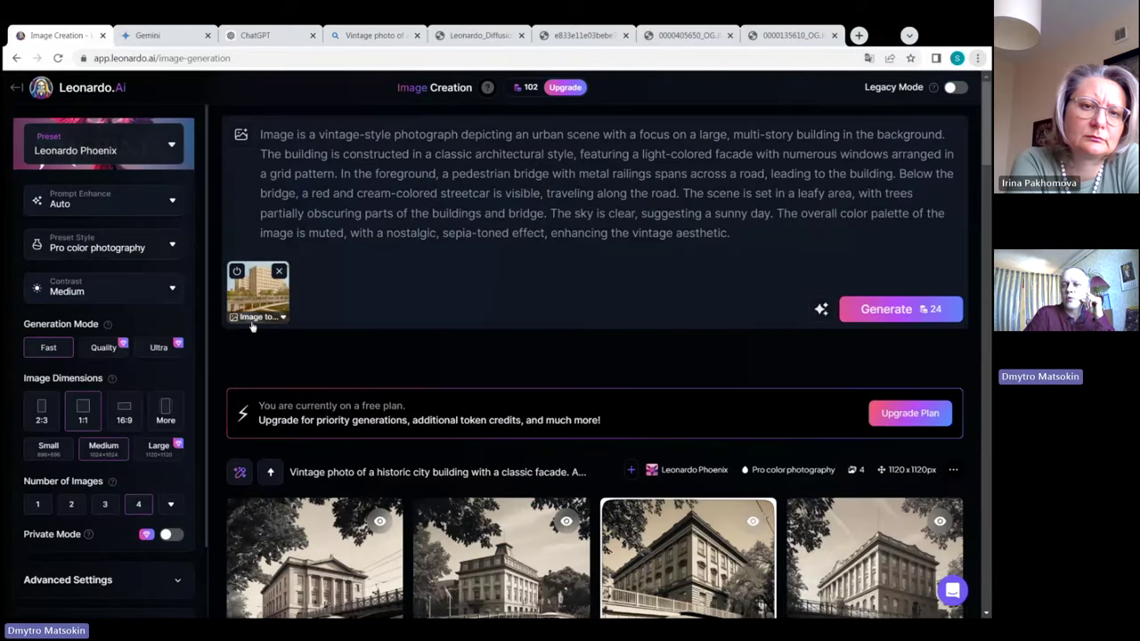
Set the Image to Image strength of the reference photo to 0.26 and generate the images.
{"action": "left_click", "coordinate": [254, 320]}
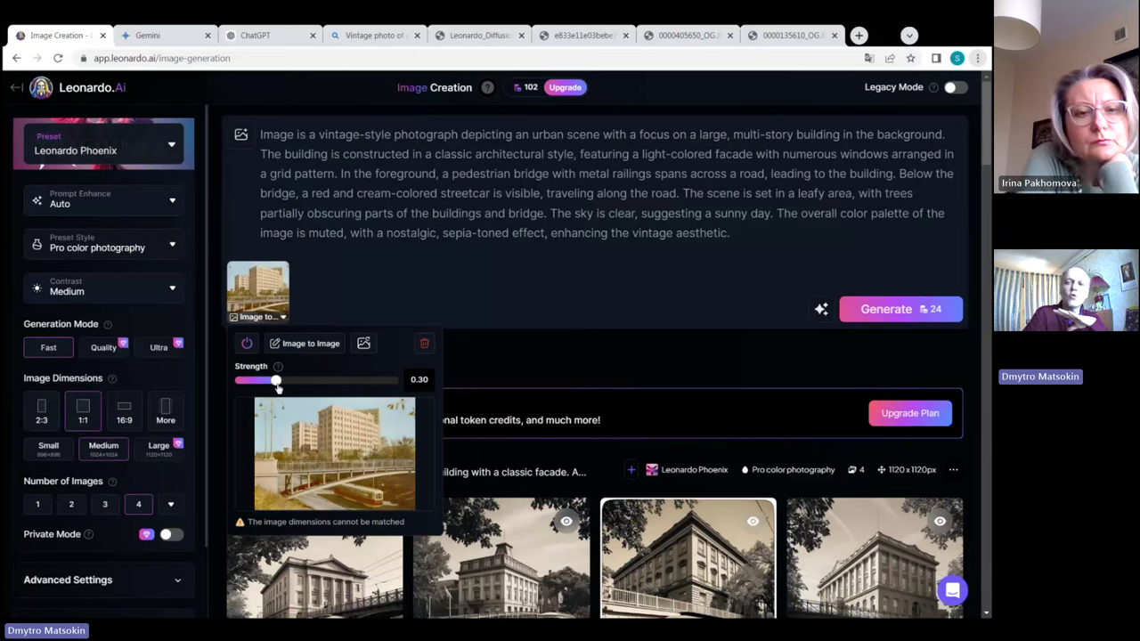
{"action": "left_click_drag", "start_coordinate": [277, 386], "coordinate": [231, 393]}
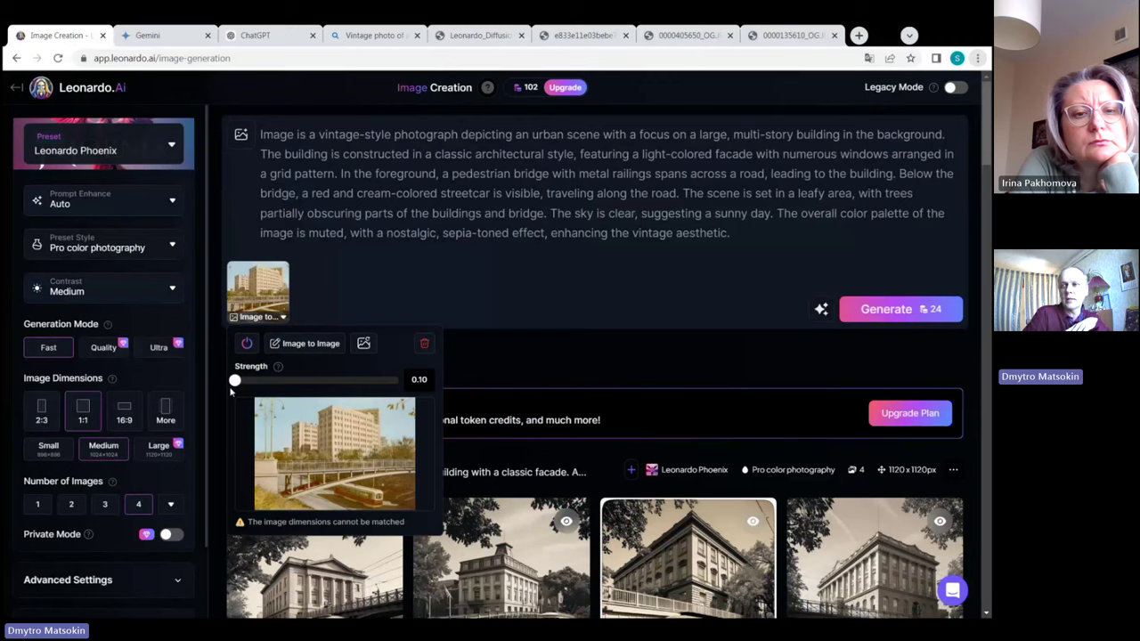
{"action": "left_click_drag", "start_coordinate": [231, 393], "coordinate": [269, 383]}
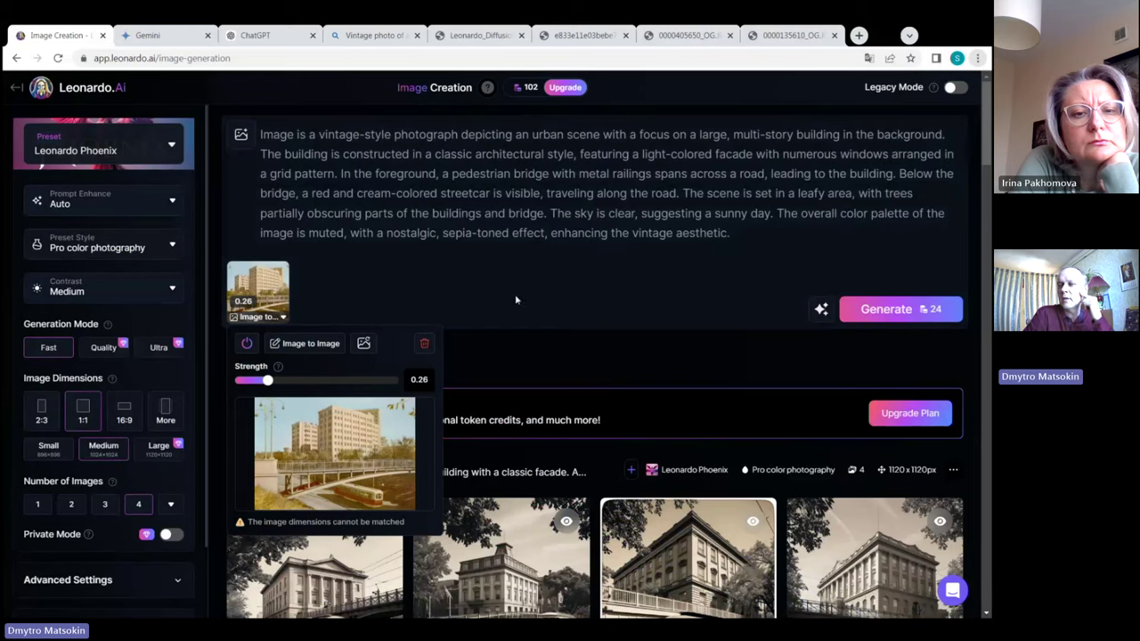
{"action": "left_click", "coordinate": [921, 314]}
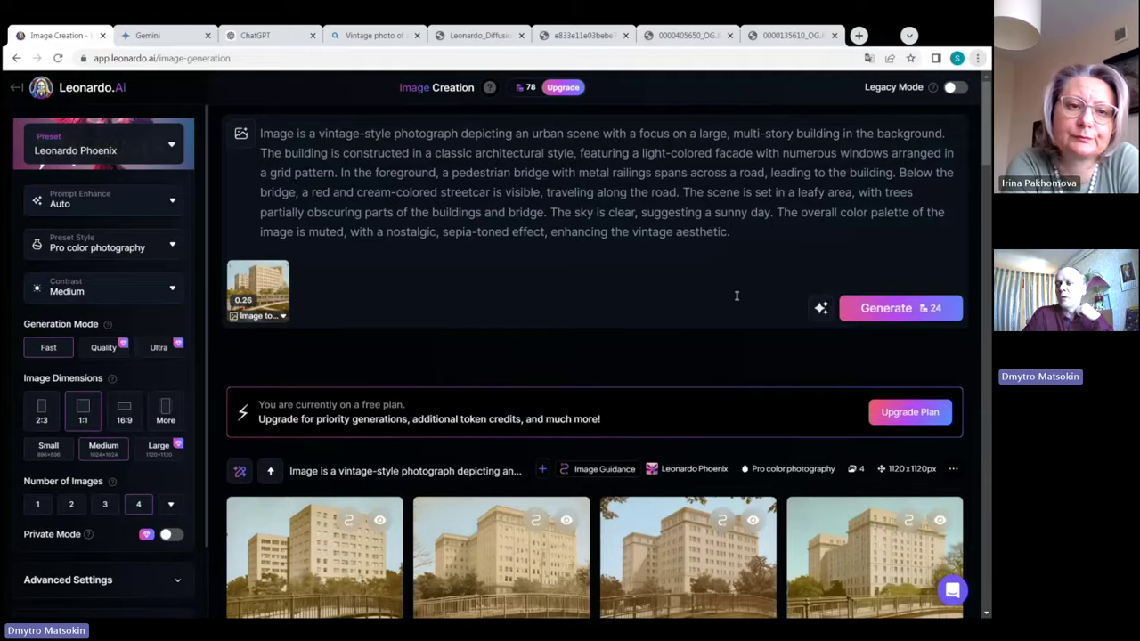
View the fourth and third images generated with image guidance enlarged, and return to the generation list.
{"action": "scroll", "coordinate": [739, 296], "scroll_direction": "down", "scroll_amount": 2}
{"action": "scroll", "coordinate": [908, 400], "scroll_direction": "down", "scroll_amount": 1}
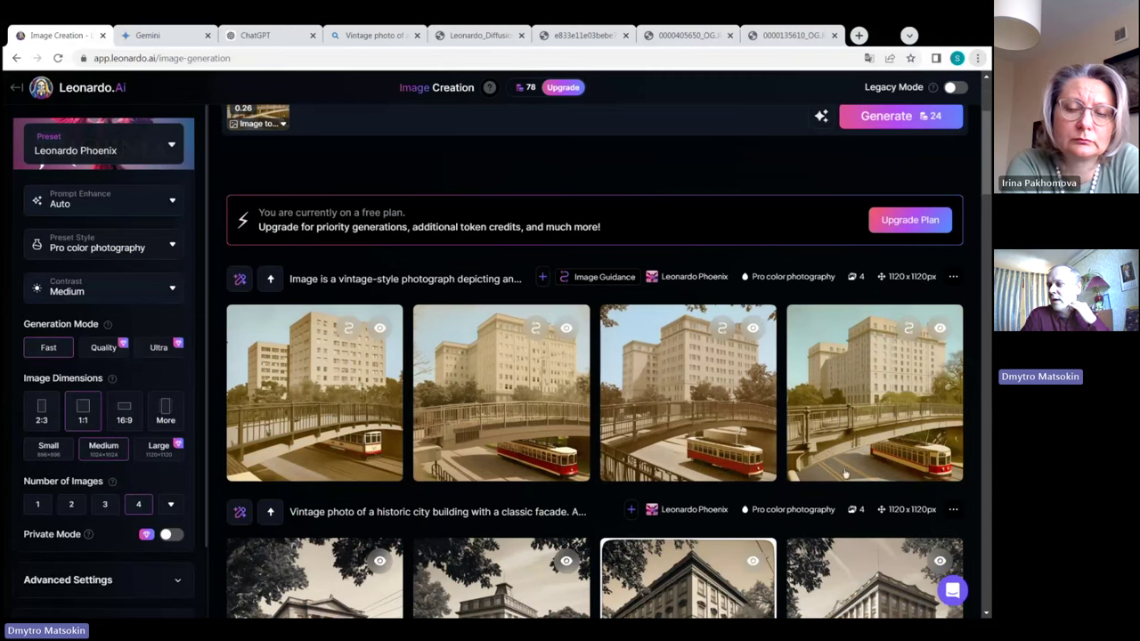
{"action": "mouse_move", "coordinate": [875, 389]}
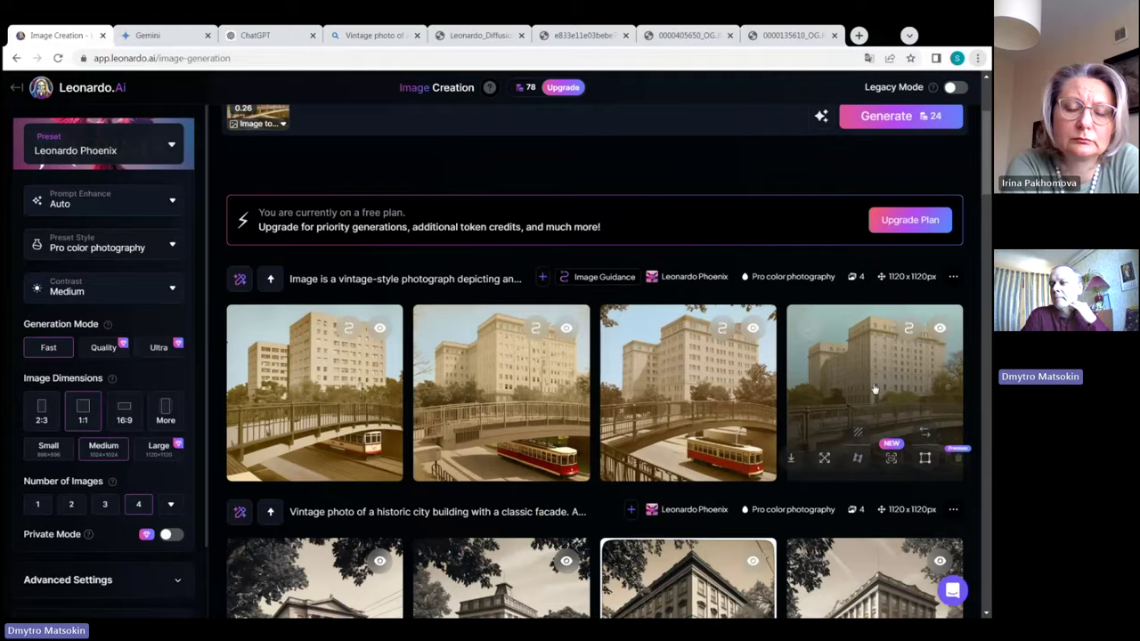
{"action": "left_click", "coordinate": [874, 389]}
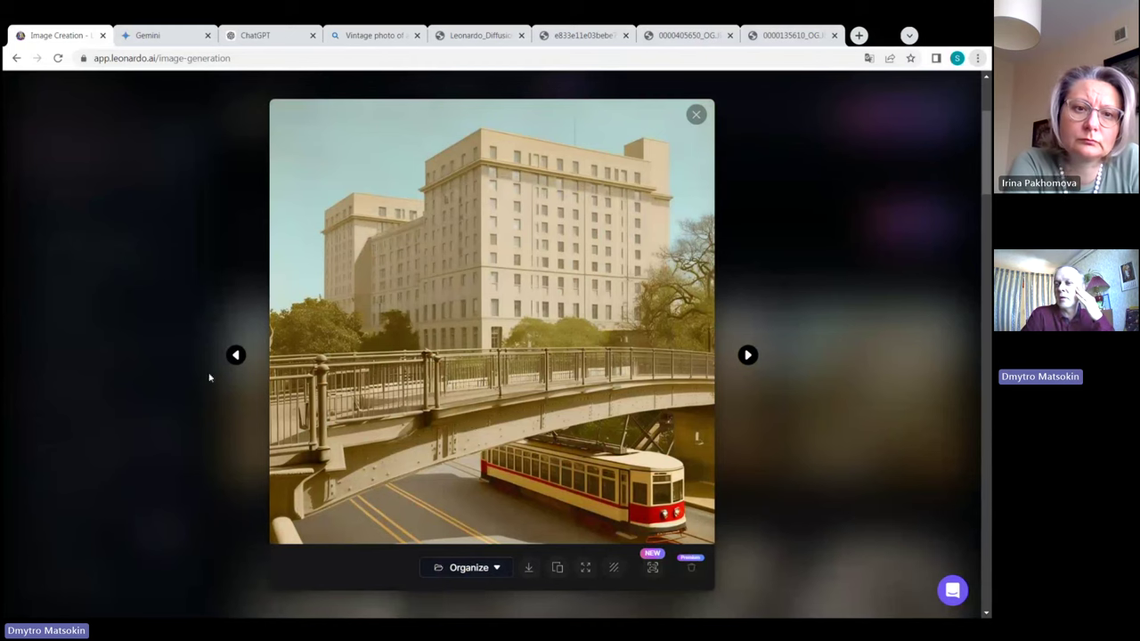
{"action": "left_click", "coordinate": [235, 357]}
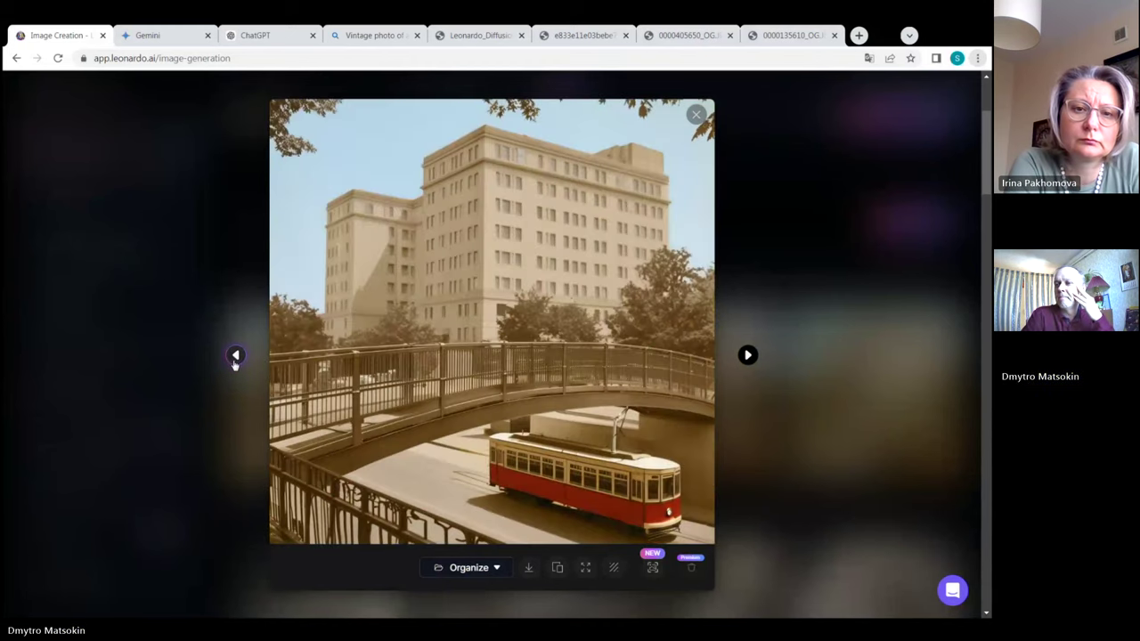
{"action": "left_click", "coordinate": [833, 190]}
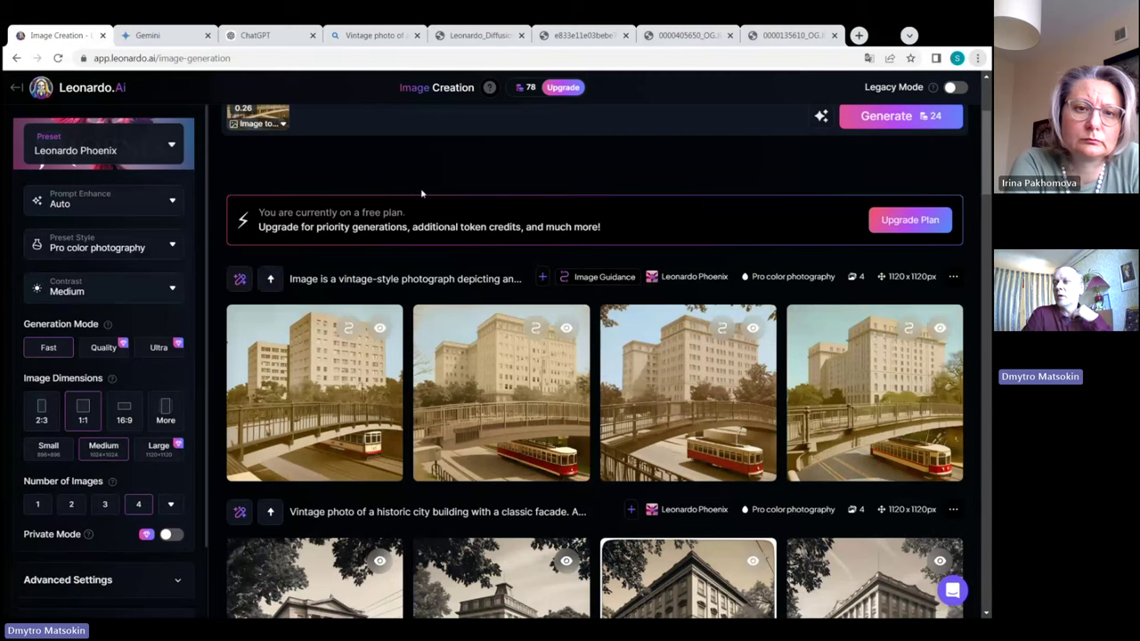
Switch to Bing Image Creator and open the second image of the recent 17th-century painting set with the man in a blue robe.
{"action": "left_click", "coordinate": [361, 36]}
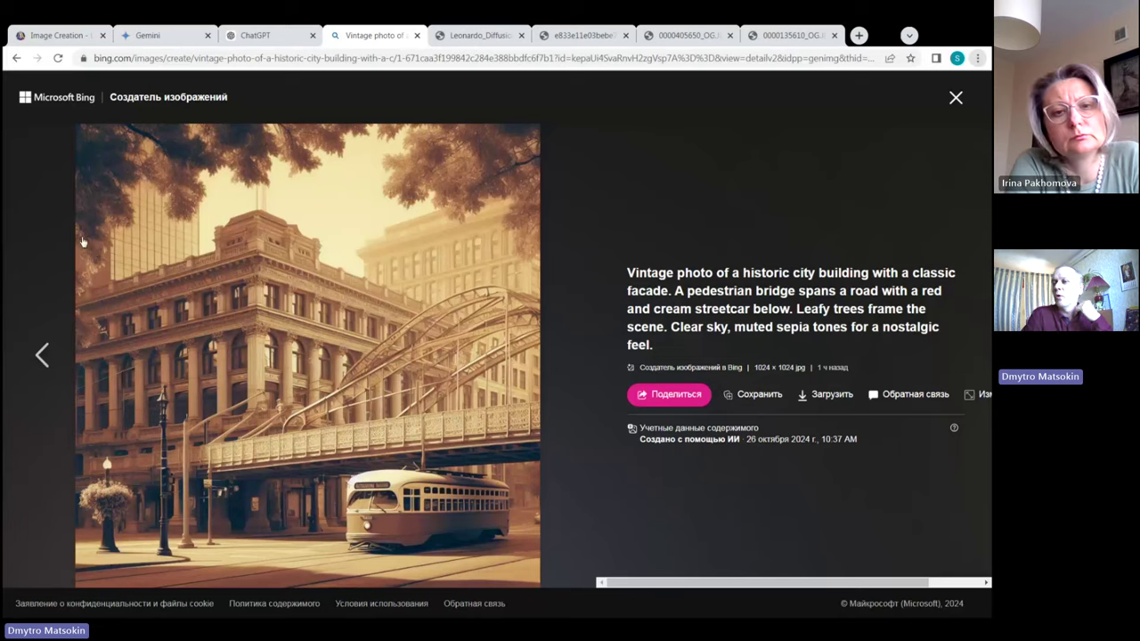
{"action": "left_click", "coordinate": [955, 98]}
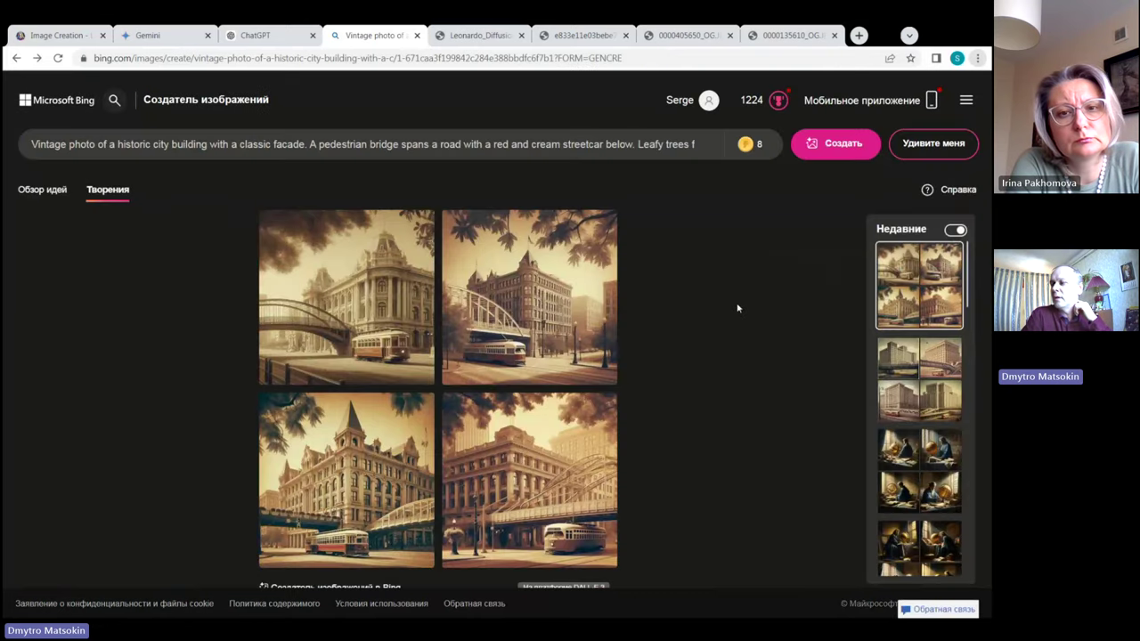
{"action": "left_click", "coordinate": [912, 445]}
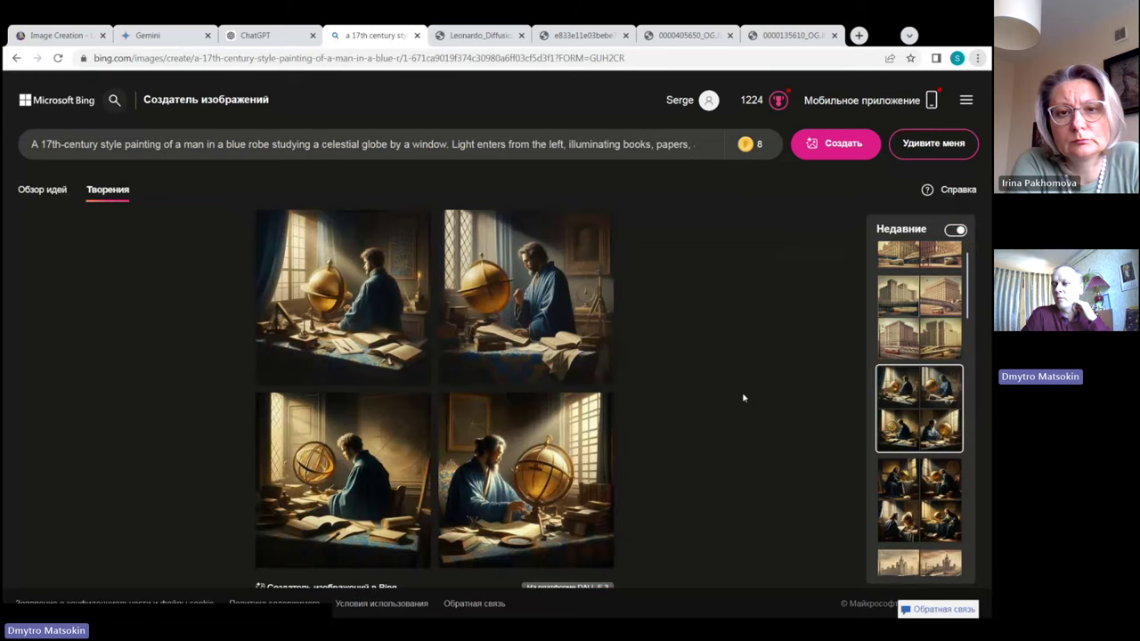
{"action": "left_click", "coordinate": [511, 278]}
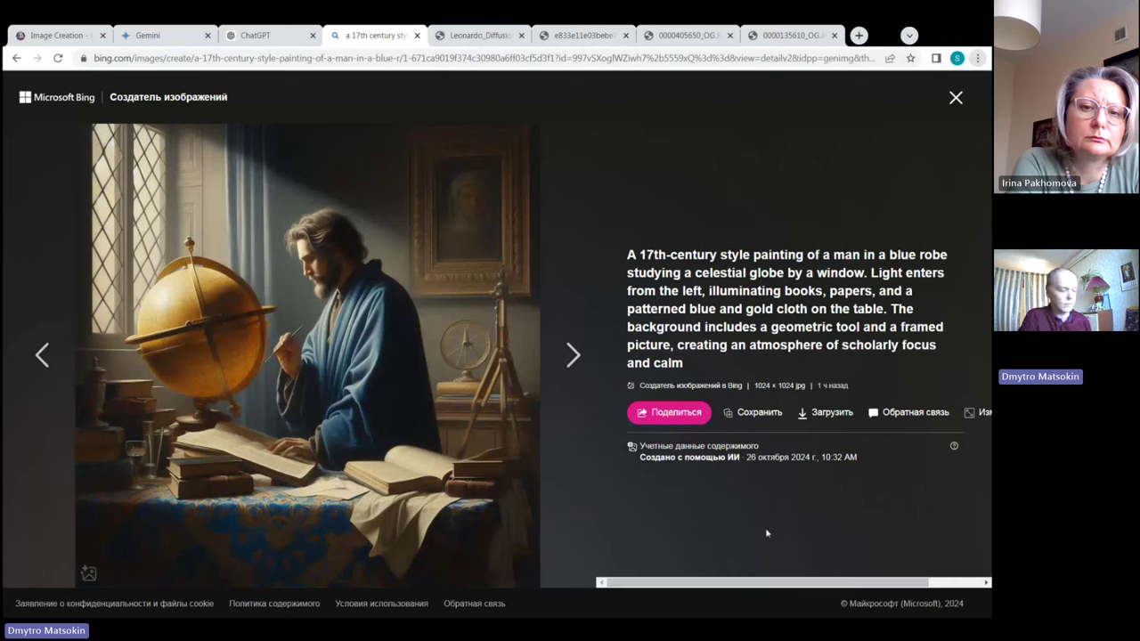
Reduce the page zoom to 90% and resize the painting of the man with the globe to landscape orientation.
{"action": "key", "text": "ctrl+minus"}
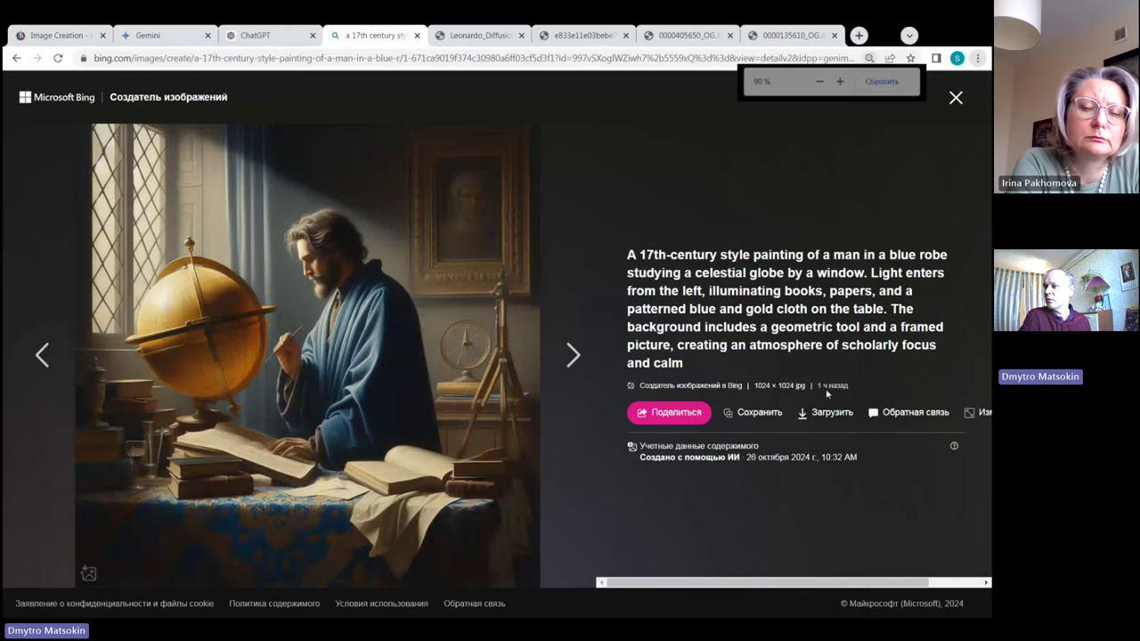
{"action": "left_click_drag", "start_coordinate": [819, 586], "coordinate": [834, 586]}
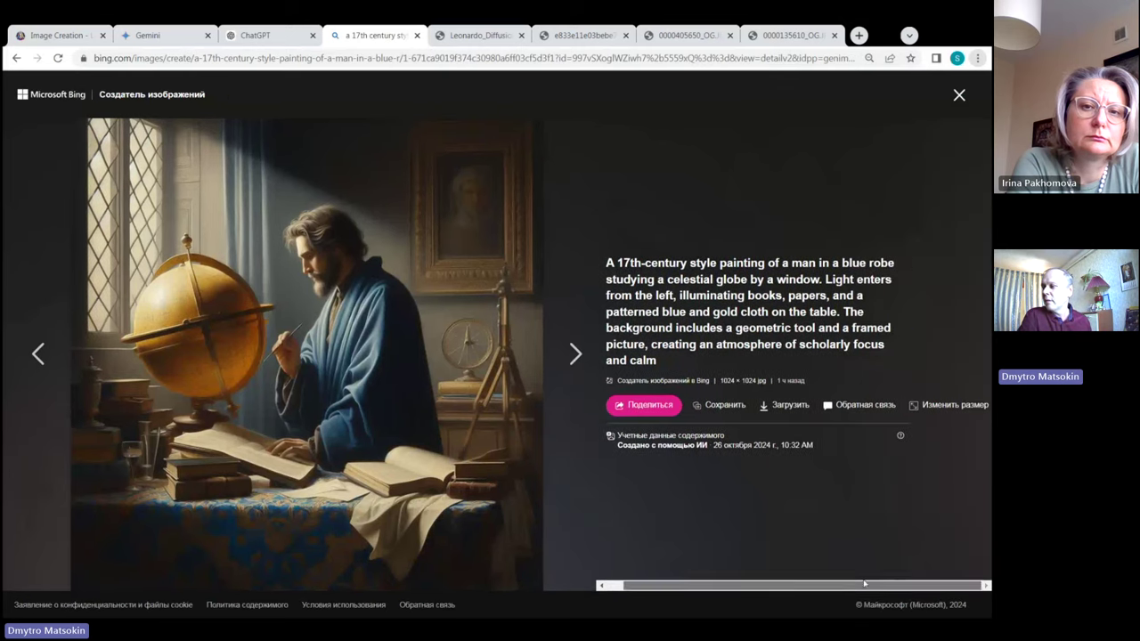
{"action": "left_click", "coordinate": [954, 408]}
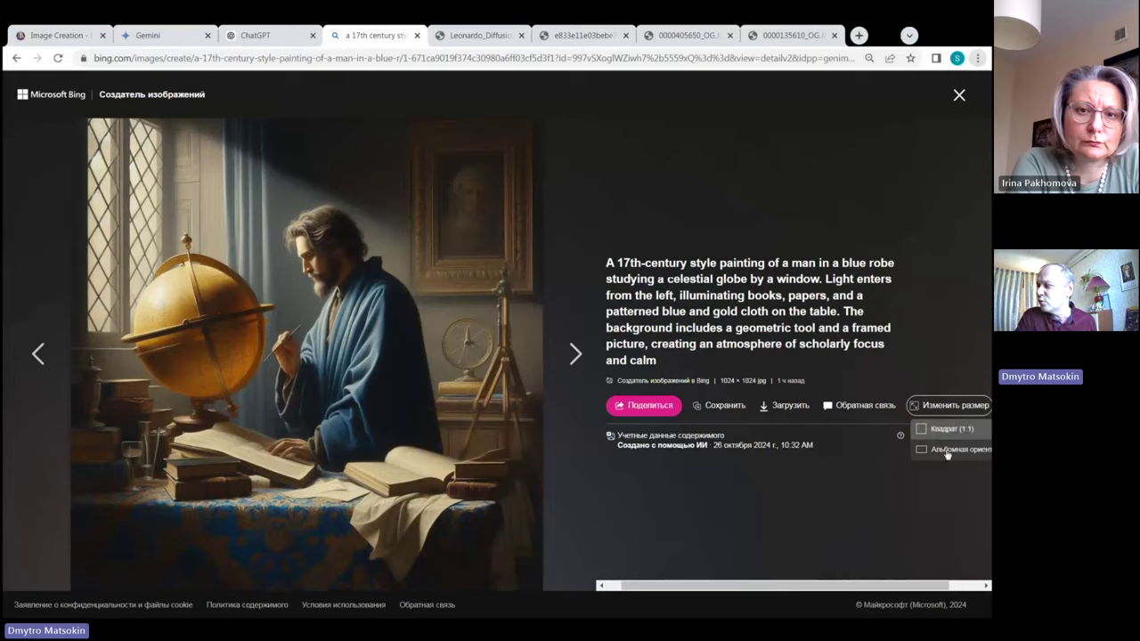
{"action": "left_click", "coordinate": [954, 450]}
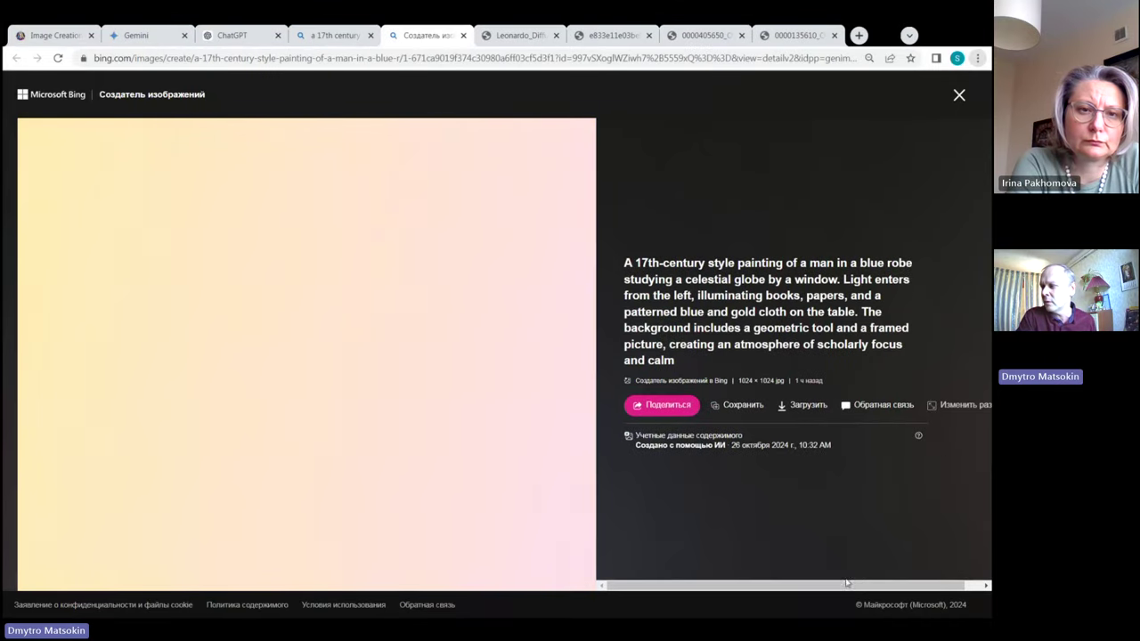
{"action": "left_click_drag", "start_coordinate": [847, 584], "coordinate": [810, 588]}
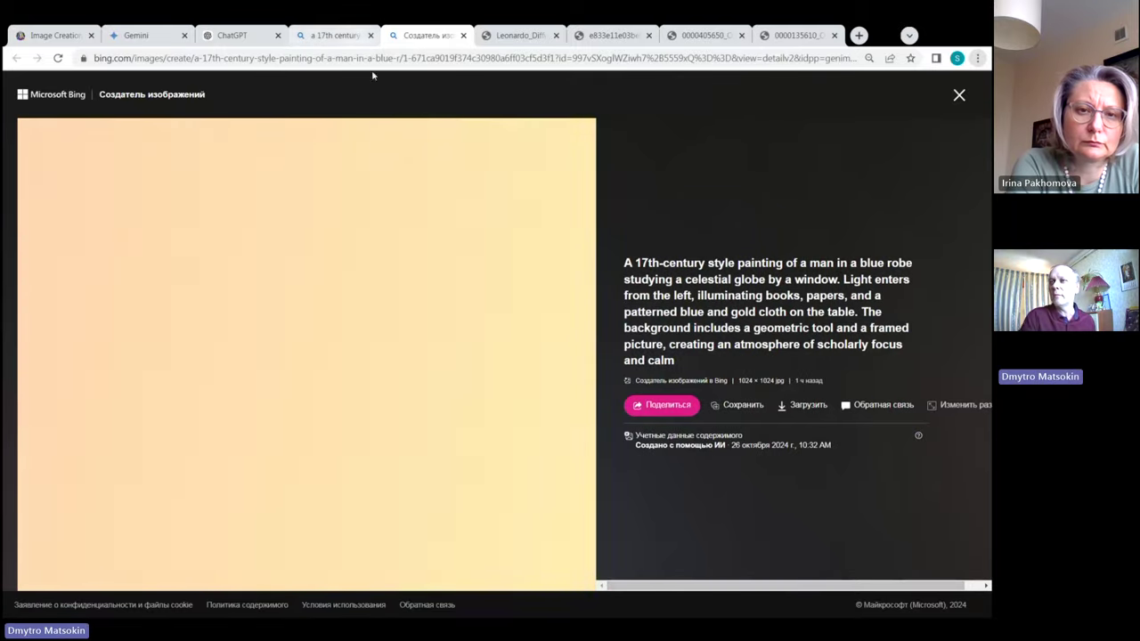
Compare the square painting with its landscape version, then close the landscape version and the enlarged square image.
{"action": "left_click", "coordinate": [325, 34]}
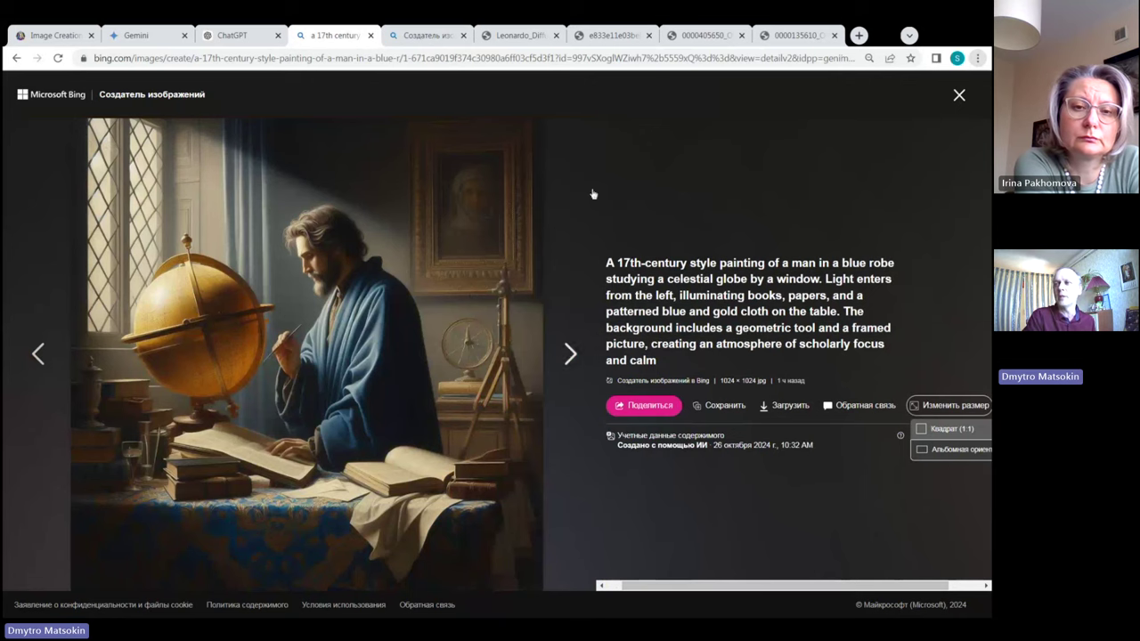
{"action": "left_click", "coordinate": [422, 38]}
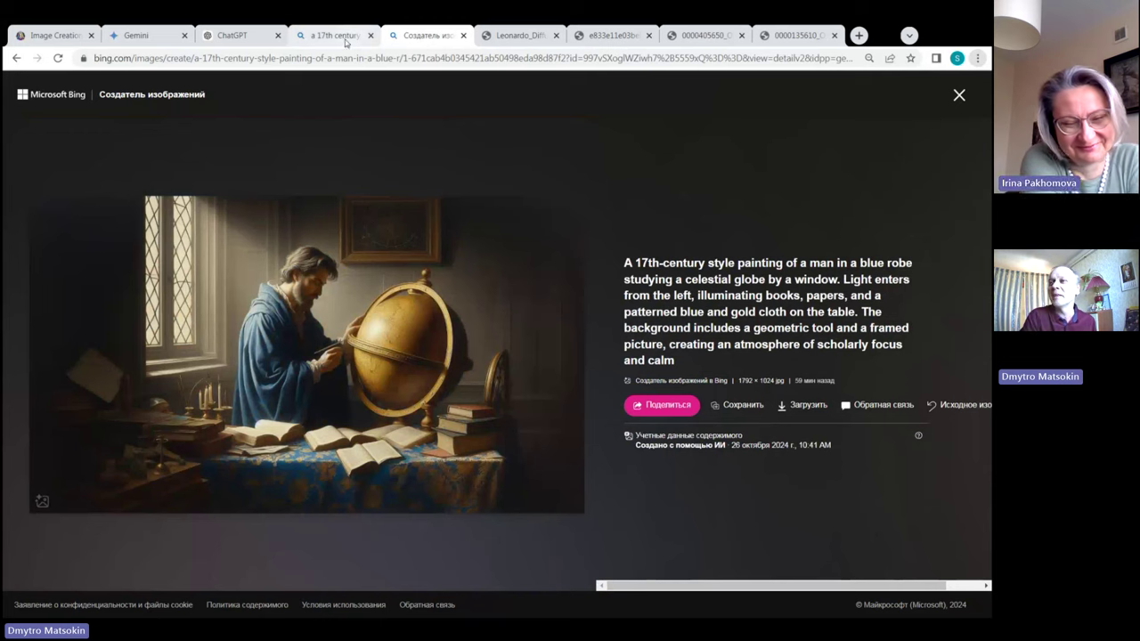
{"action": "mouse_move", "coordinate": [345, 41]}
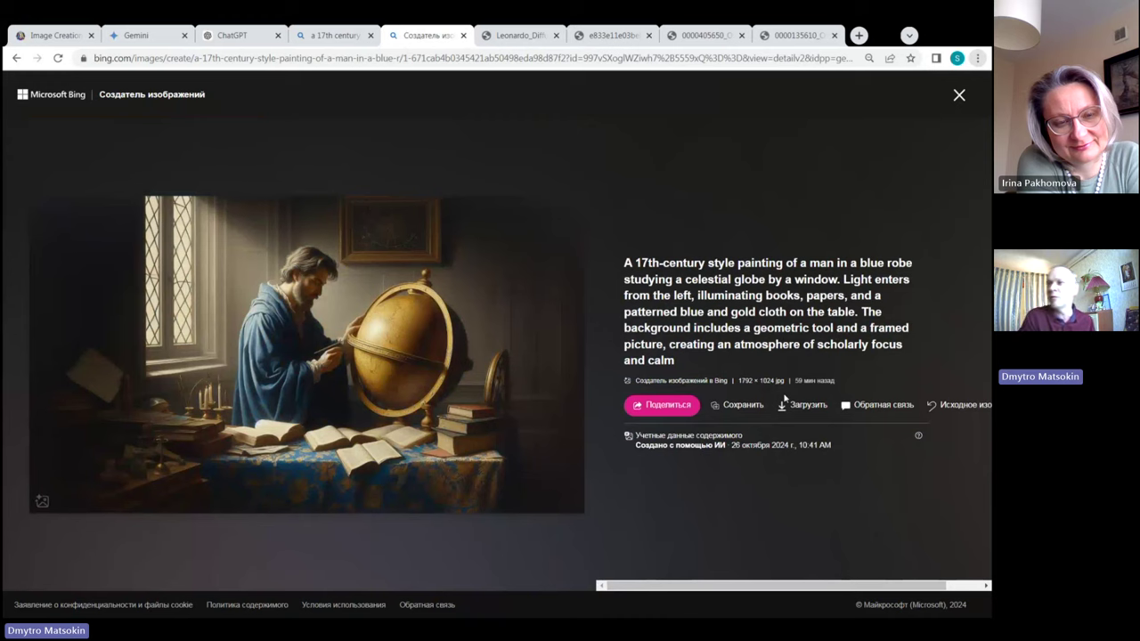
{"action": "left_click", "coordinate": [463, 36]}
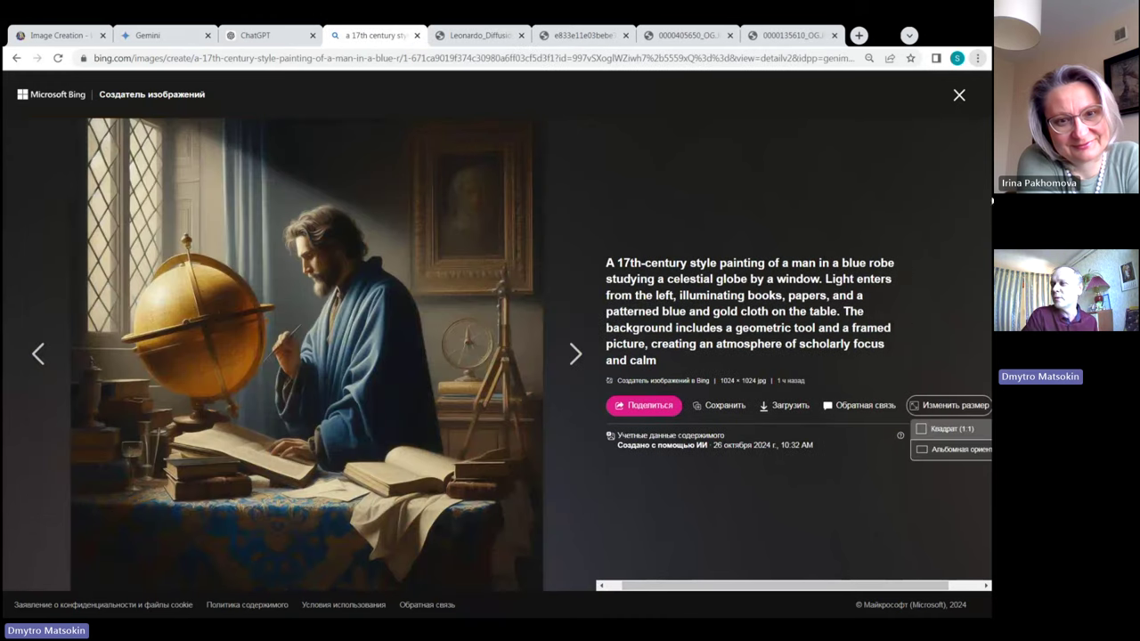
{"action": "left_click", "coordinate": [959, 93]}
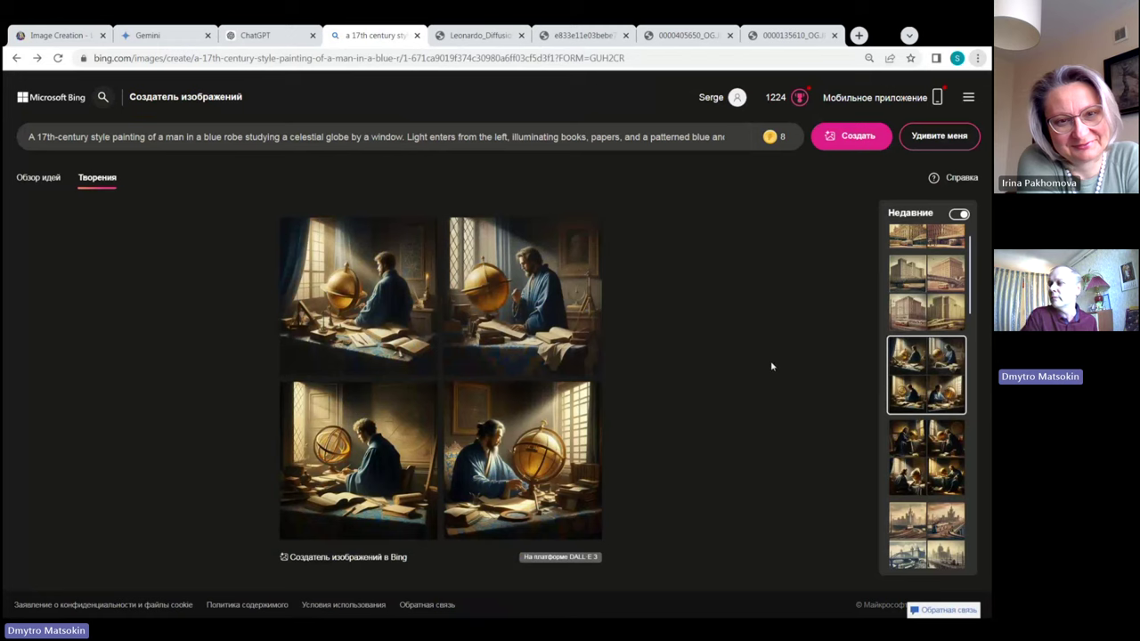
Open the first image of the recent vintage city building set and resize it to landscape orientation.
{"action": "left_click", "coordinate": [932, 235]}
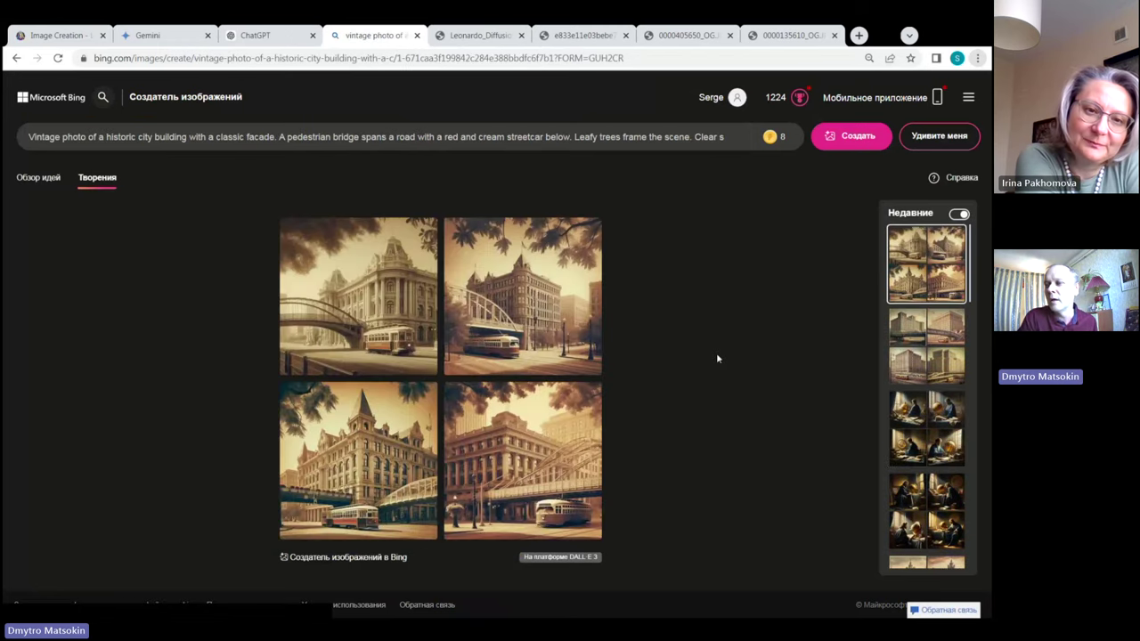
{"action": "left_click", "coordinate": [366, 344]}
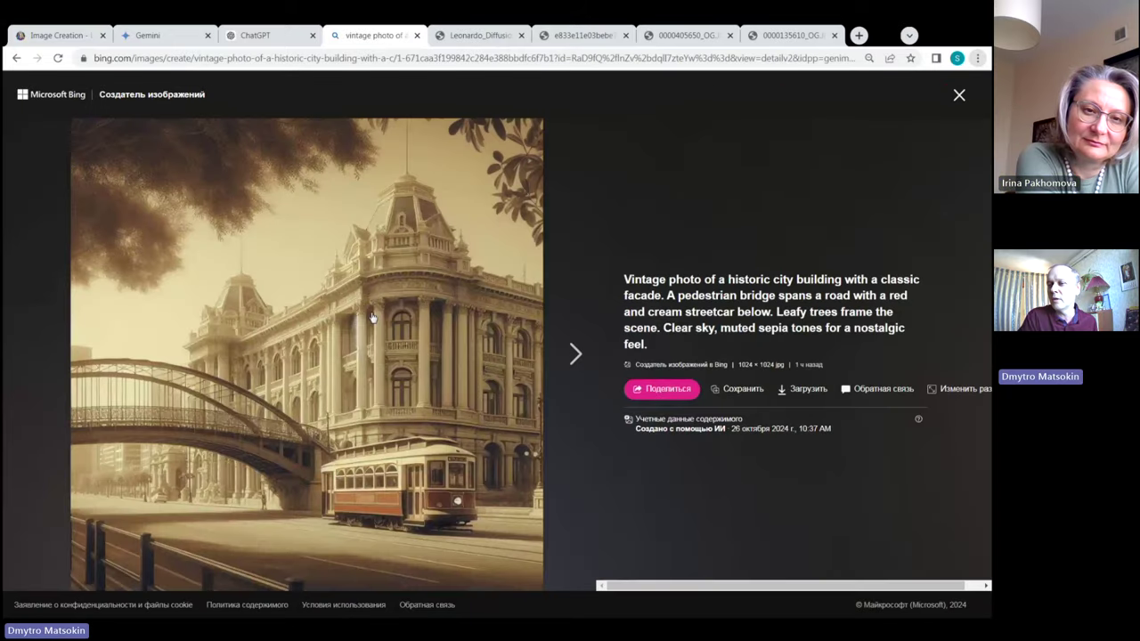
{"action": "left_click", "coordinate": [956, 400]}
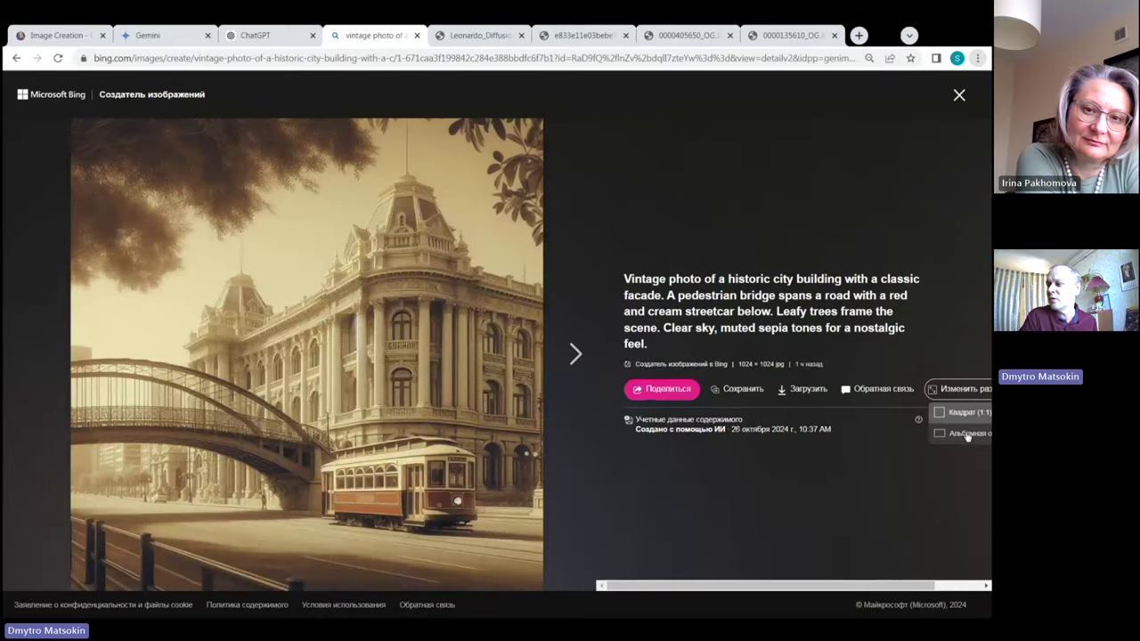
{"action": "left_click", "coordinate": [967, 436]}
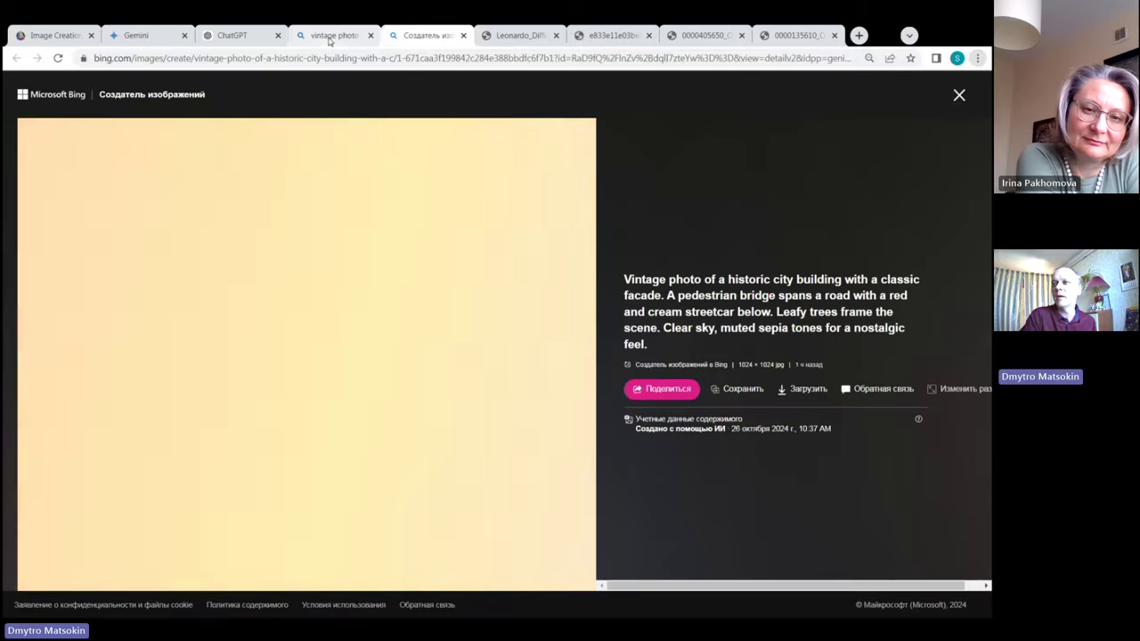
Compare the square vintage building image with its landscape version, and return the original to its set of four.
{"action": "left_click", "coordinate": [329, 37]}
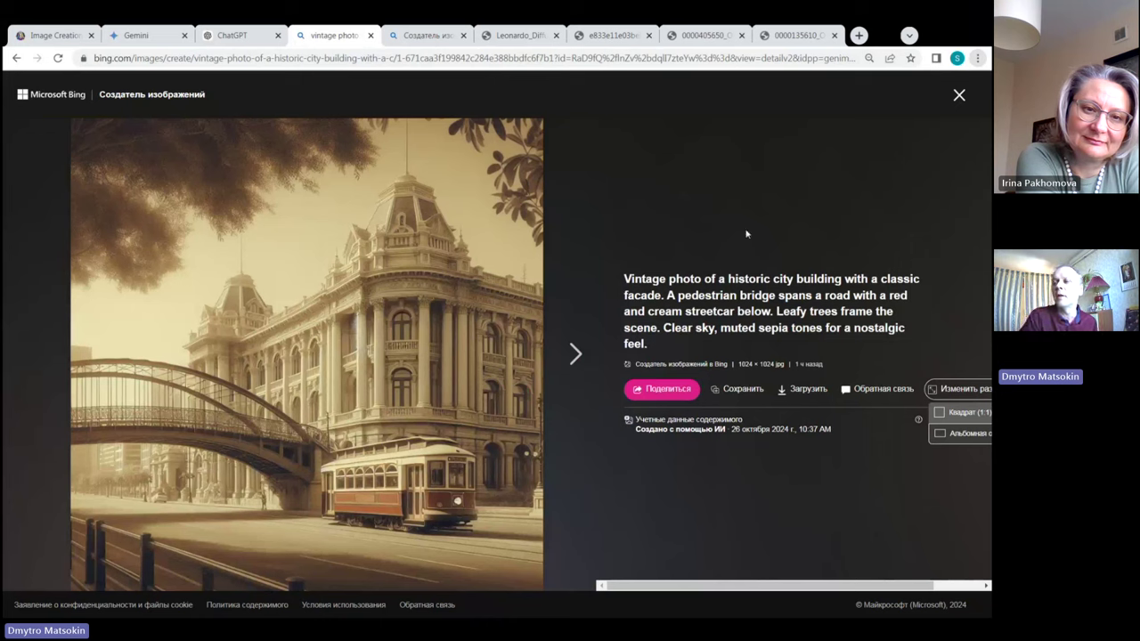
{"action": "left_click", "coordinate": [420, 37]}
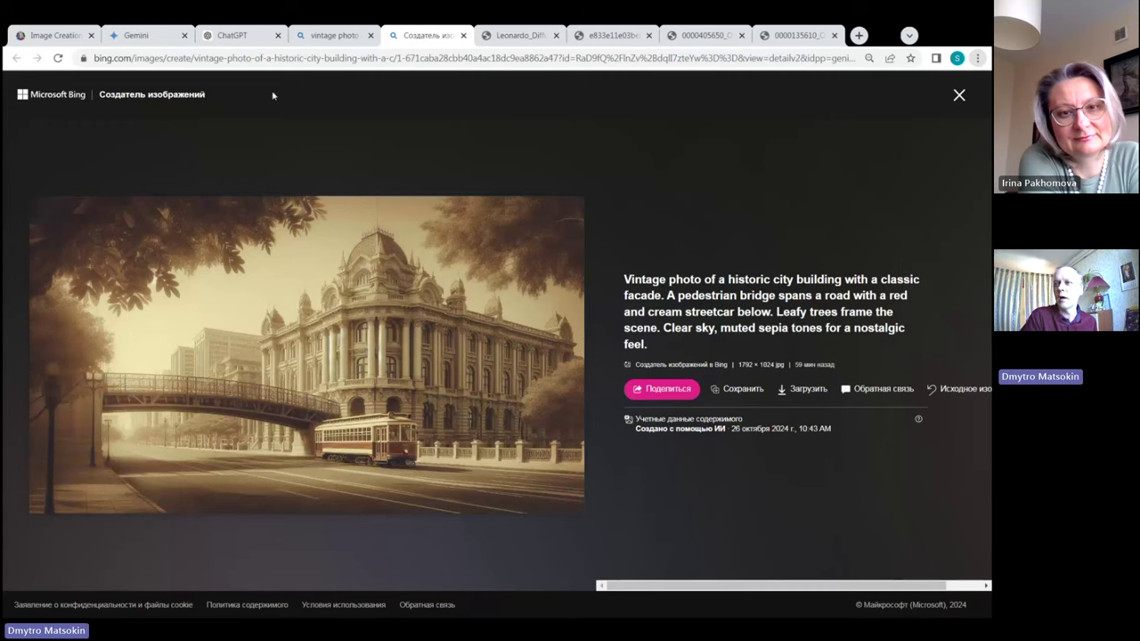
{"action": "left_click", "coordinate": [346, 36]}
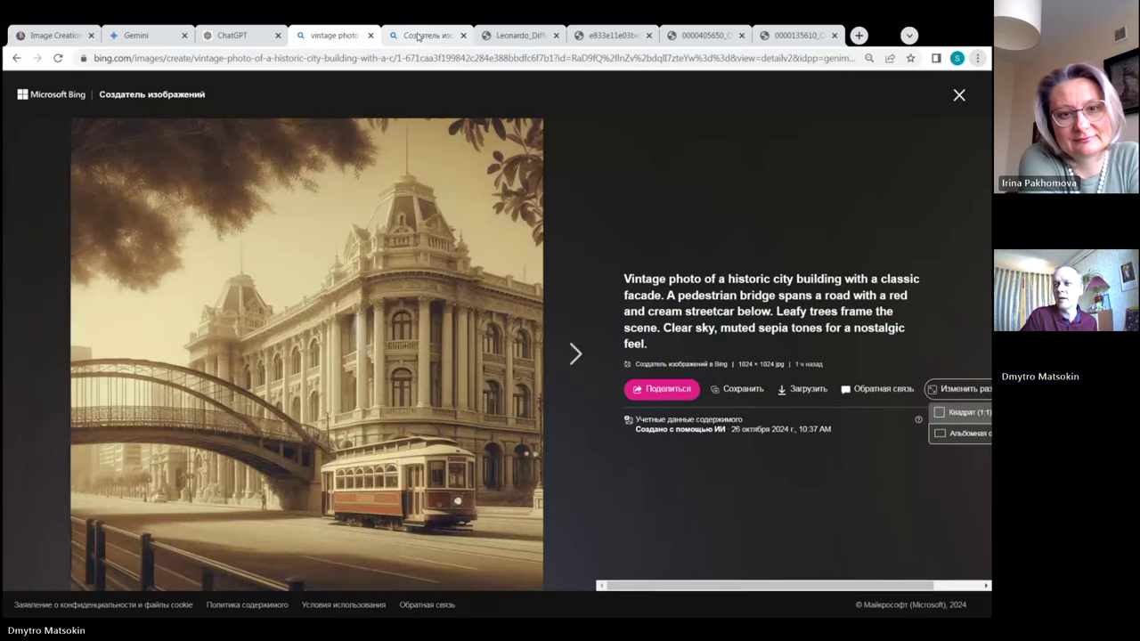
{"action": "left_click", "coordinate": [419, 35]}
{"action": "left_click", "coordinate": [356, 36]}
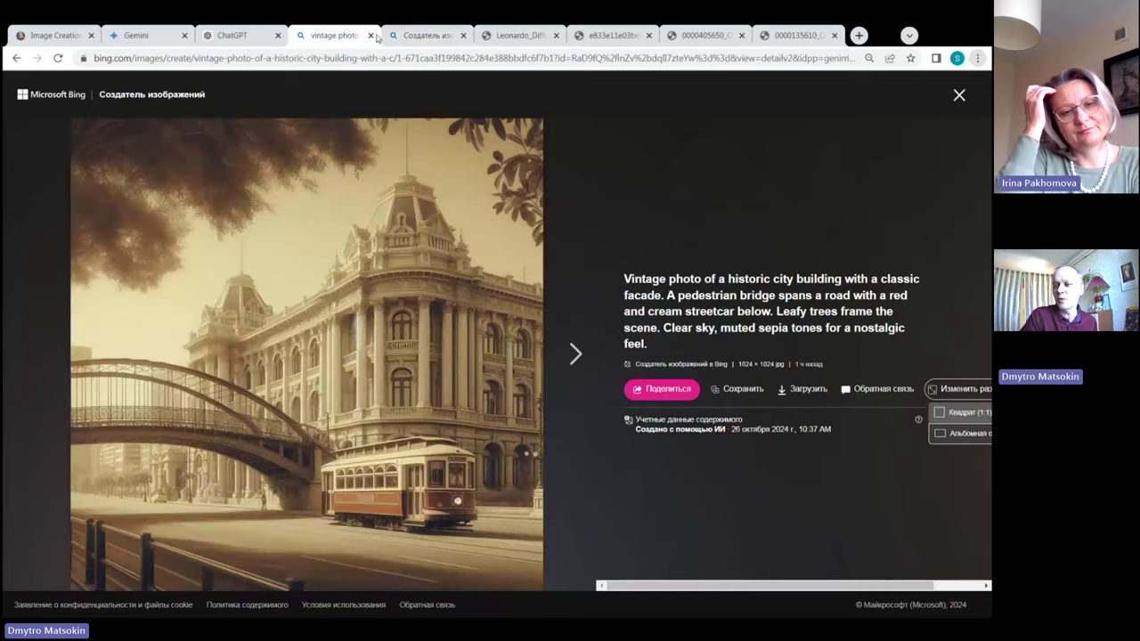
{"action": "left_click", "coordinate": [419, 37]}
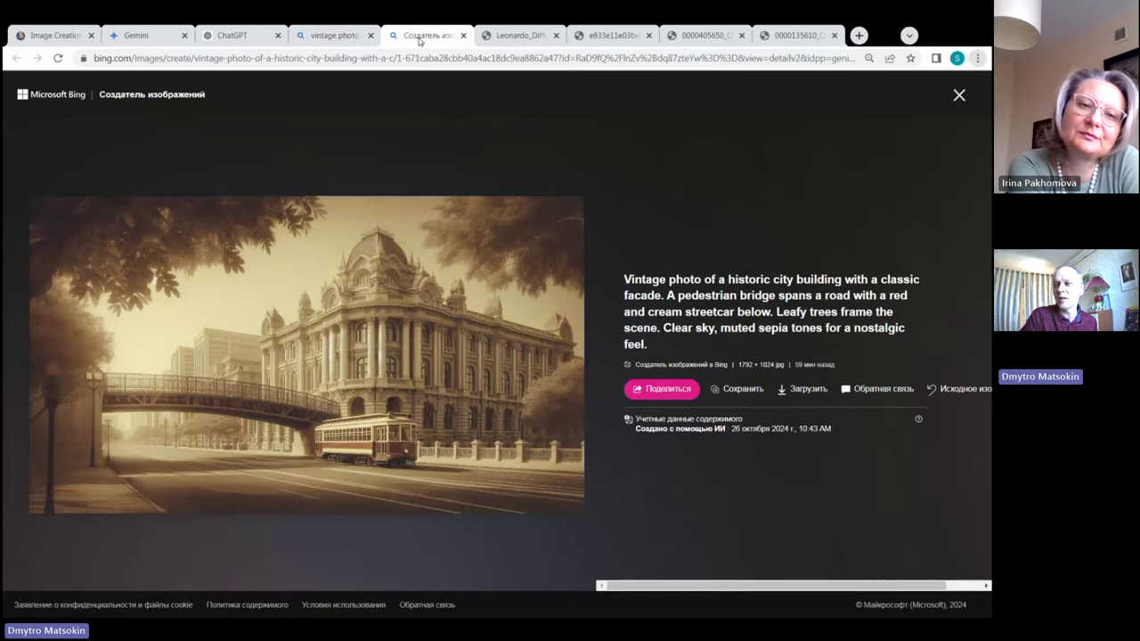
{"action": "left_click", "coordinate": [336, 37]}
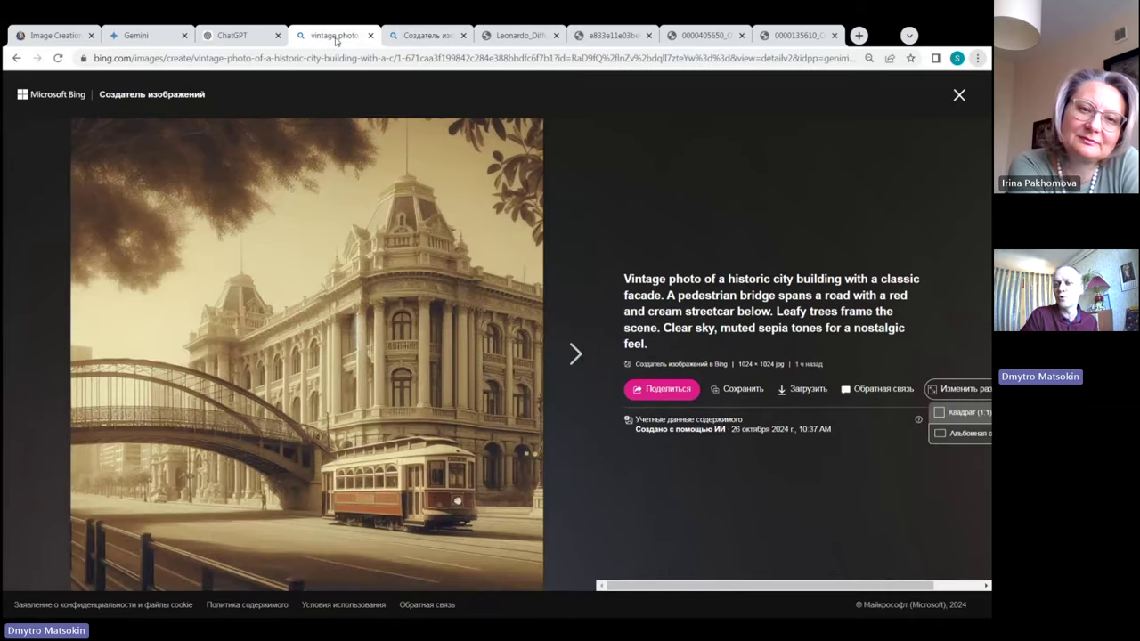
{"action": "left_click", "coordinate": [421, 37]}
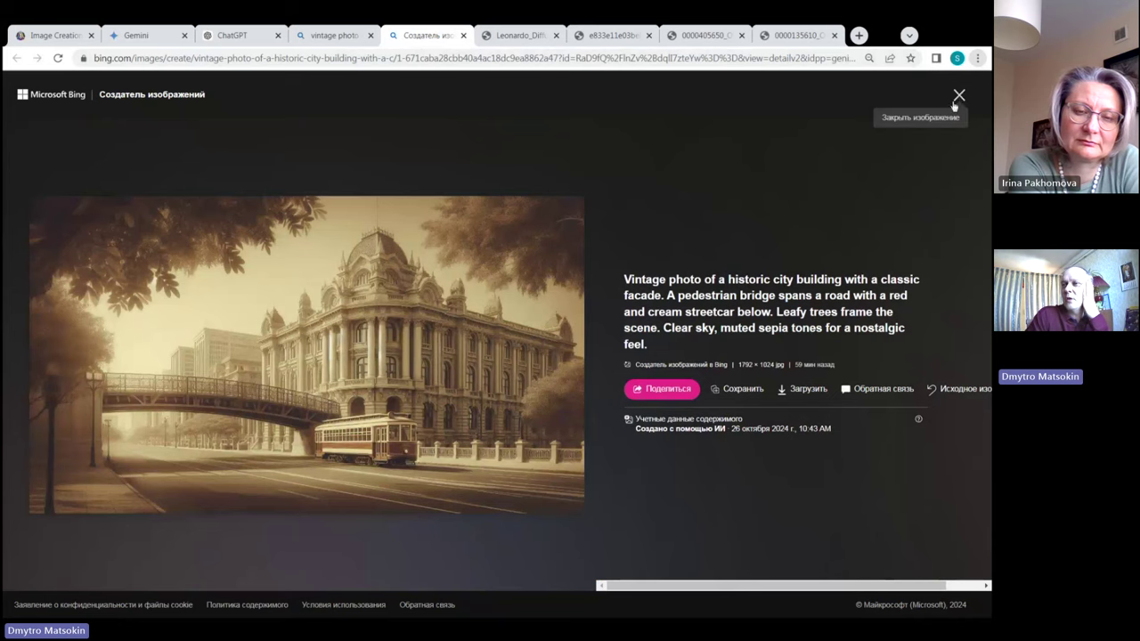
{"action": "key", "text": "ctrl+shift+Tab"}
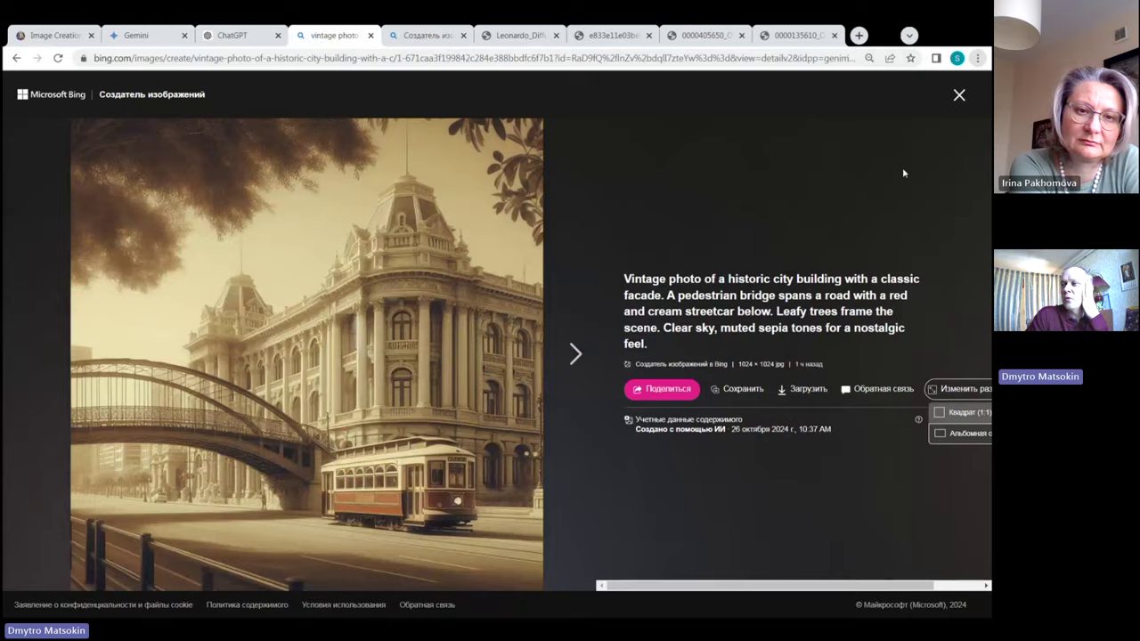
{"action": "left_click", "coordinate": [959, 95]}
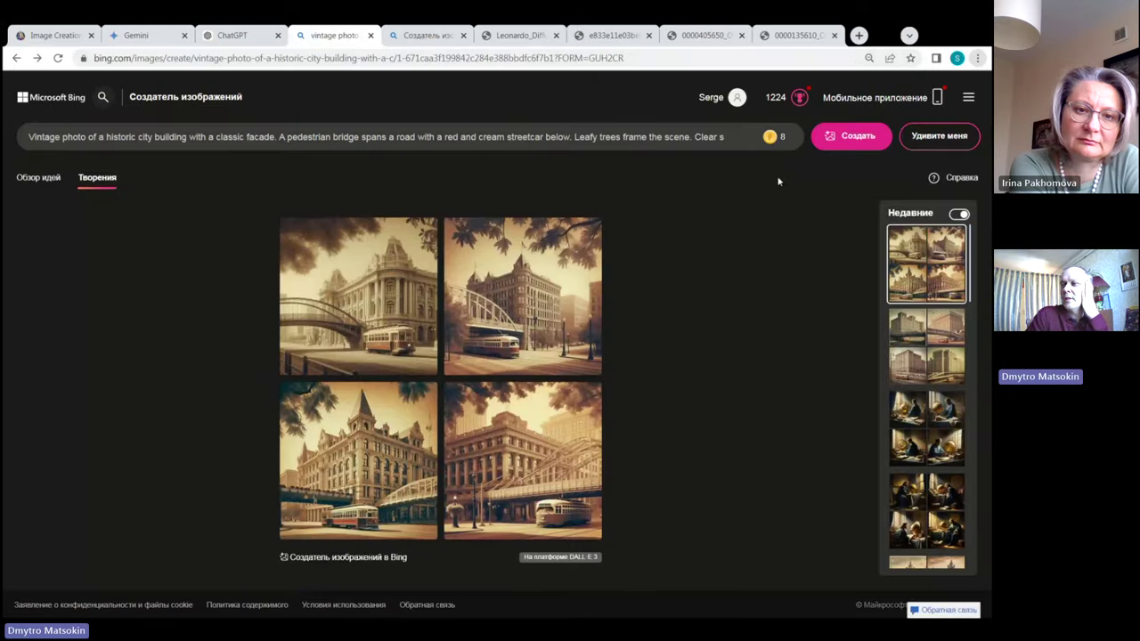
{"action": "mouse_move", "coordinate": [784, 151]}
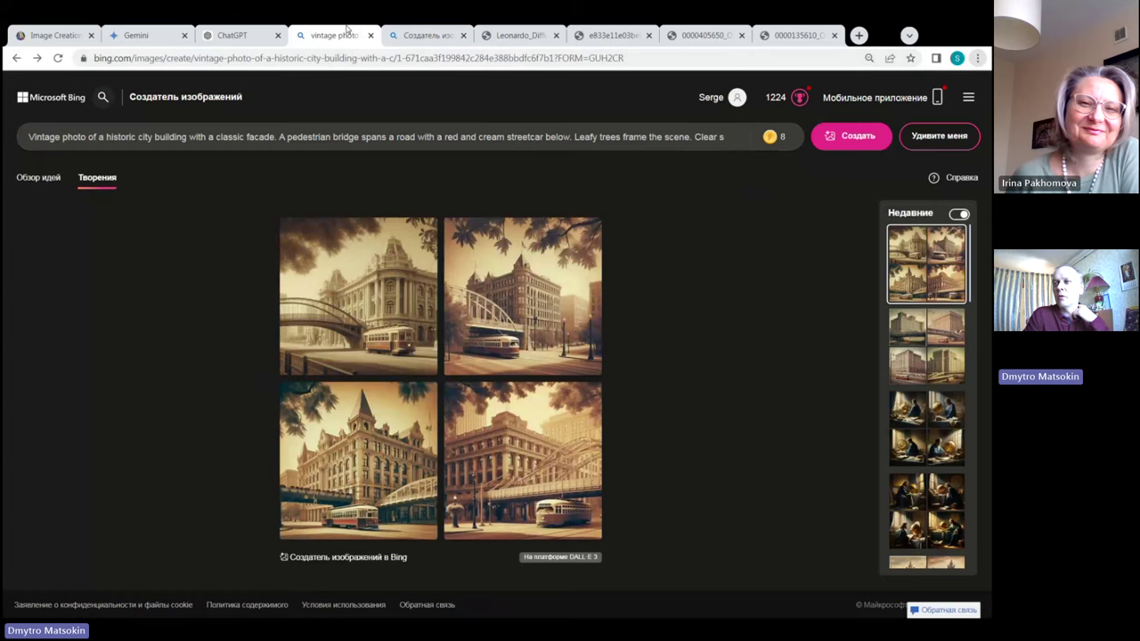
{"action": "left_click", "coordinate": [411, 38]}
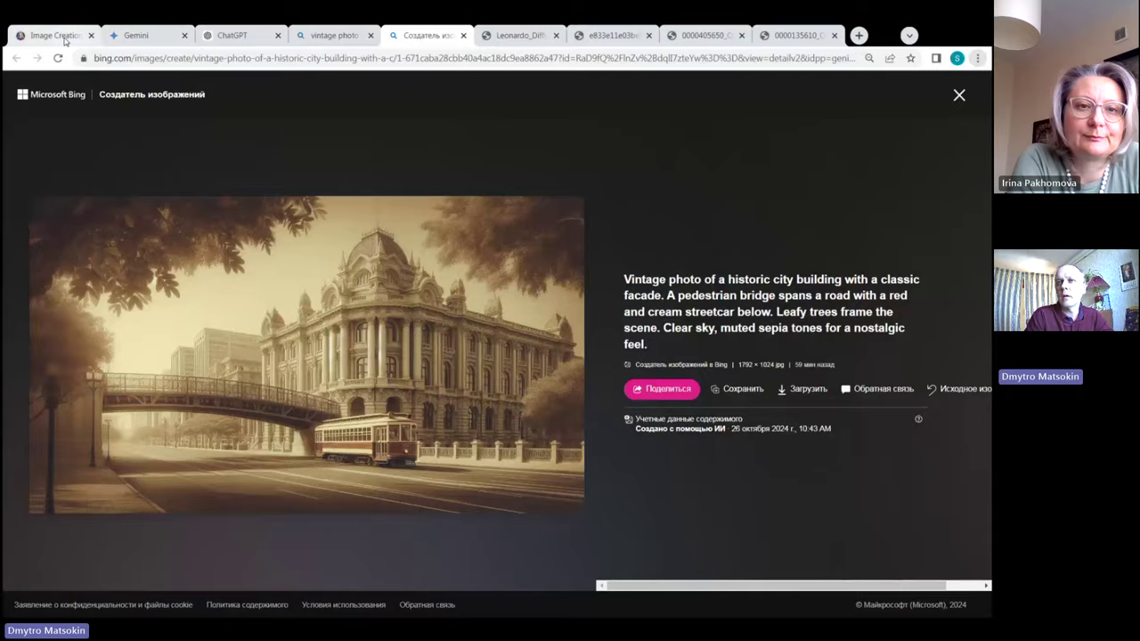
Switch to Leonardo.Ai, start Describe With AI for the prompt, and look through the uploaded images for an input.
{"action": "left_click", "coordinate": [65, 37]}
{"action": "scroll", "coordinate": [422, 250], "scroll_direction": "up", "scroll_amount": 2}
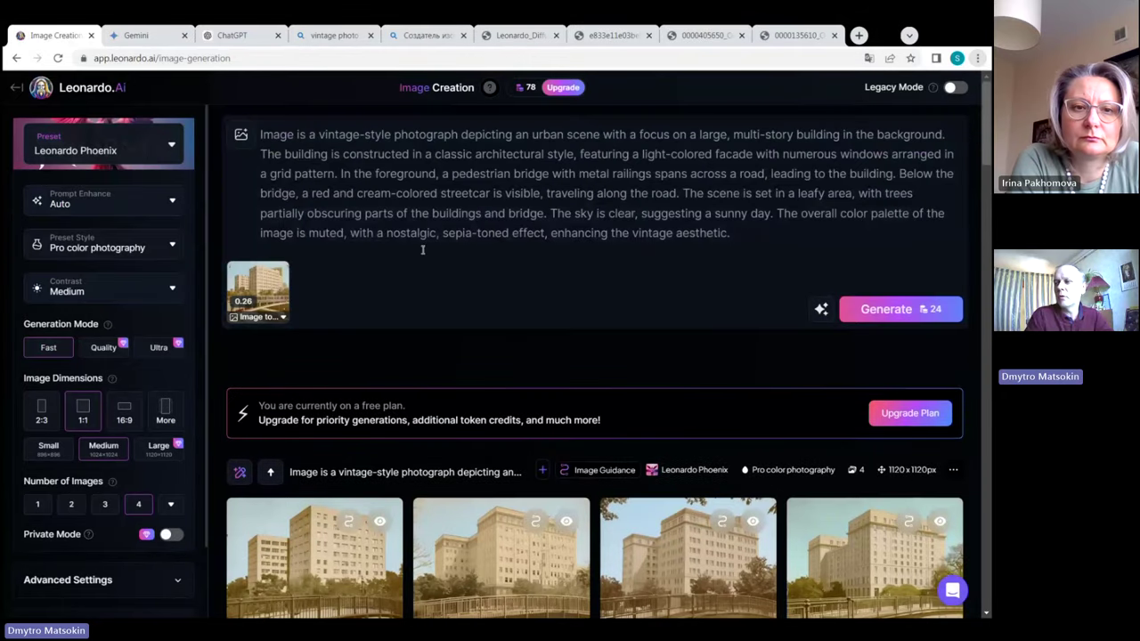
{"action": "left_click", "coordinate": [819, 309]}
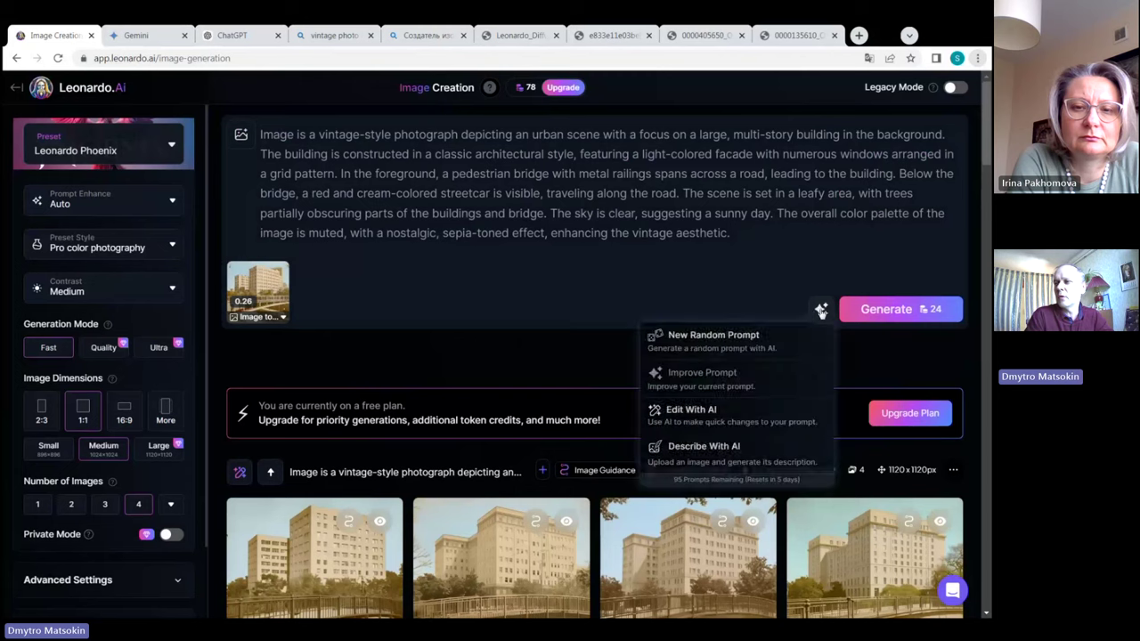
{"action": "left_click", "coordinate": [720, 453]}
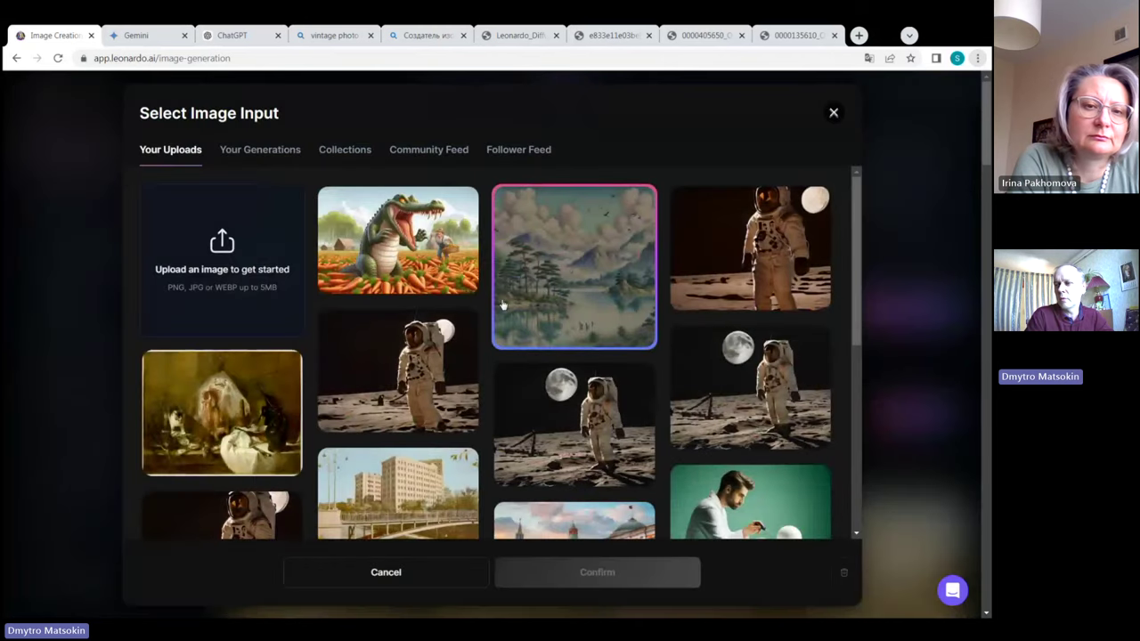
{"action": "scroll", "coordinate": [513, 303], "scroll_direction": "down", "scroll_amount": 3}
{"action": "scroll", "coordinate": [501, 303], "scroll_direction": "down", "scroll_amount": 2}
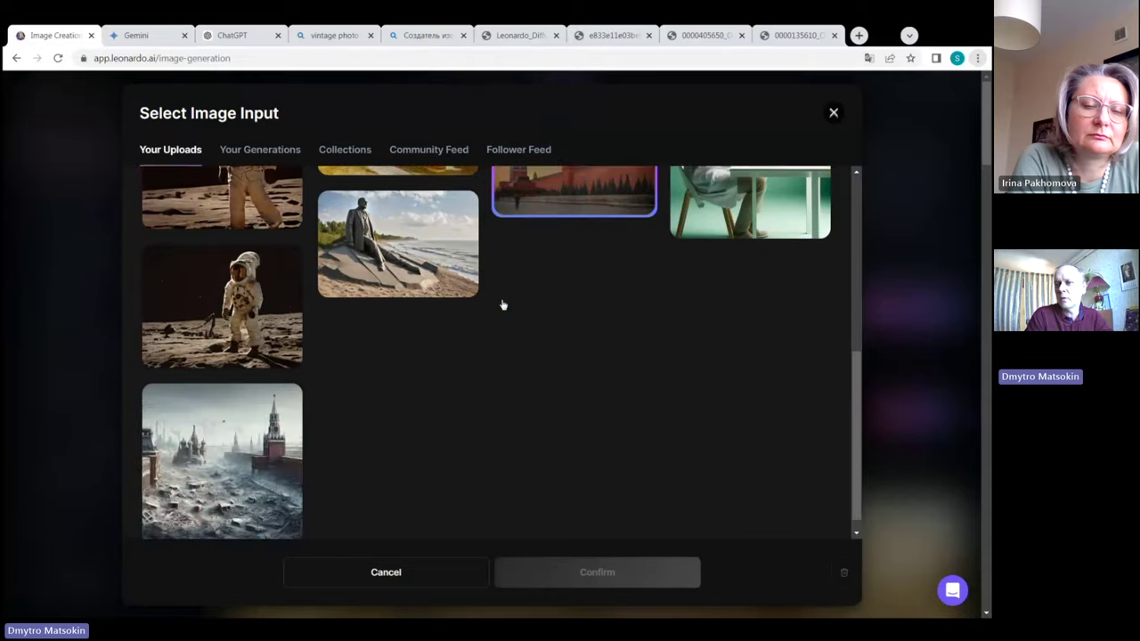
{"action": "scroll", "coordinate": [502, 306], "scroll_direction": "up", "scroll_amount": 5}
{"action": "left_click", "coordinate": [222, 242]}
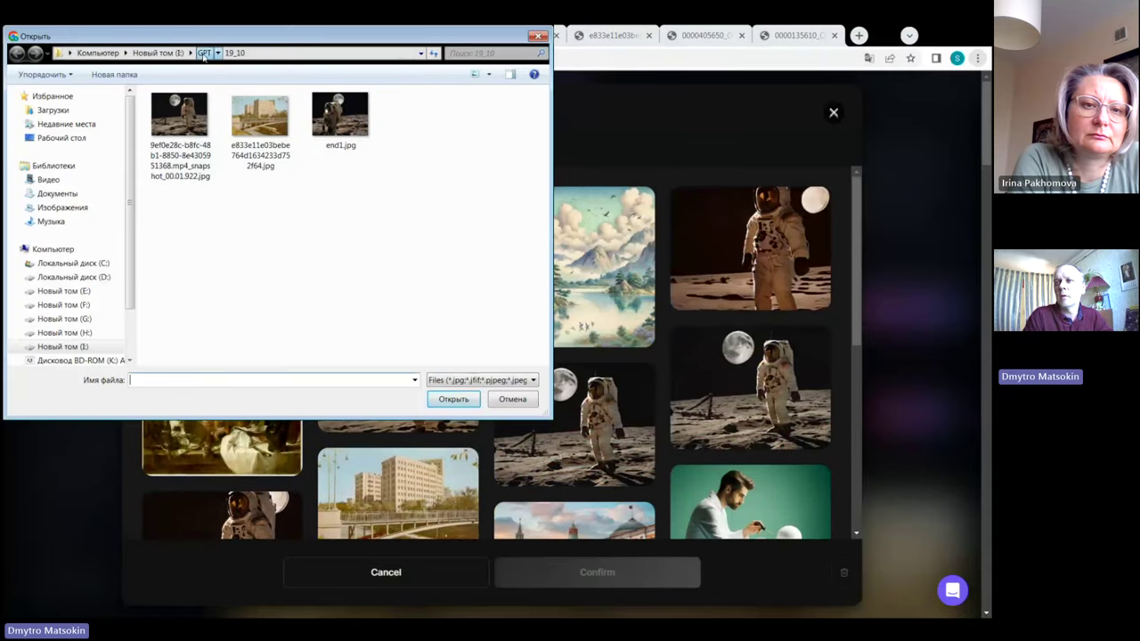
{"action": "left_click", "coordinate": [204, 53]}
{"action": "double_click", "coordinate": [327, 205]}
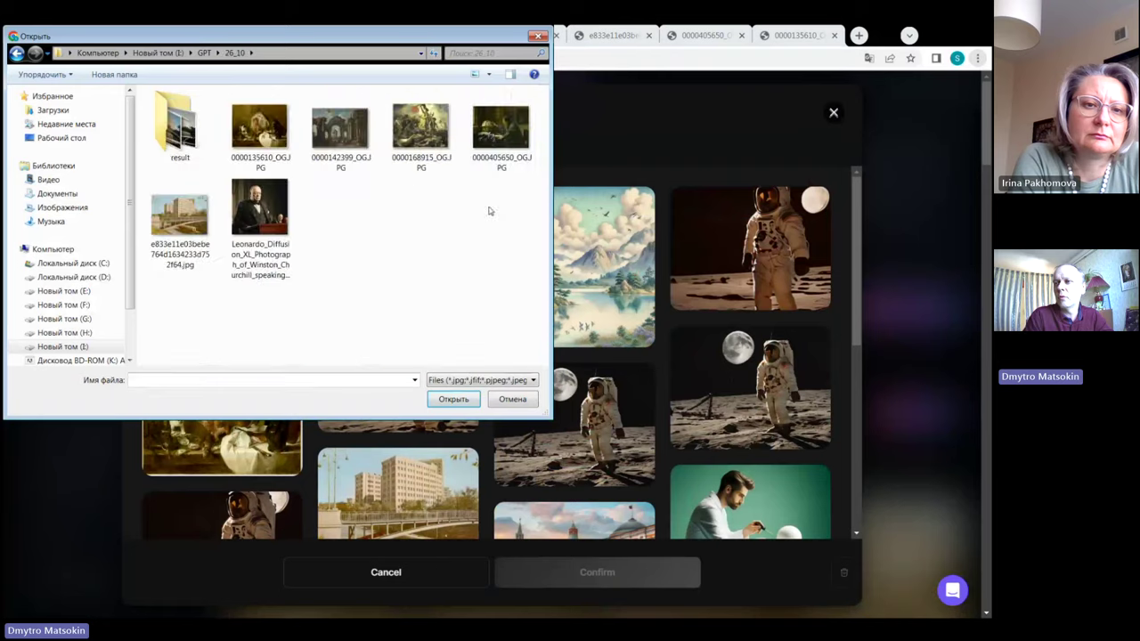
{"action": "left_click", "coordinate": [501, 124]}
{"action": "left_click", "coordinate": [463, 400]}
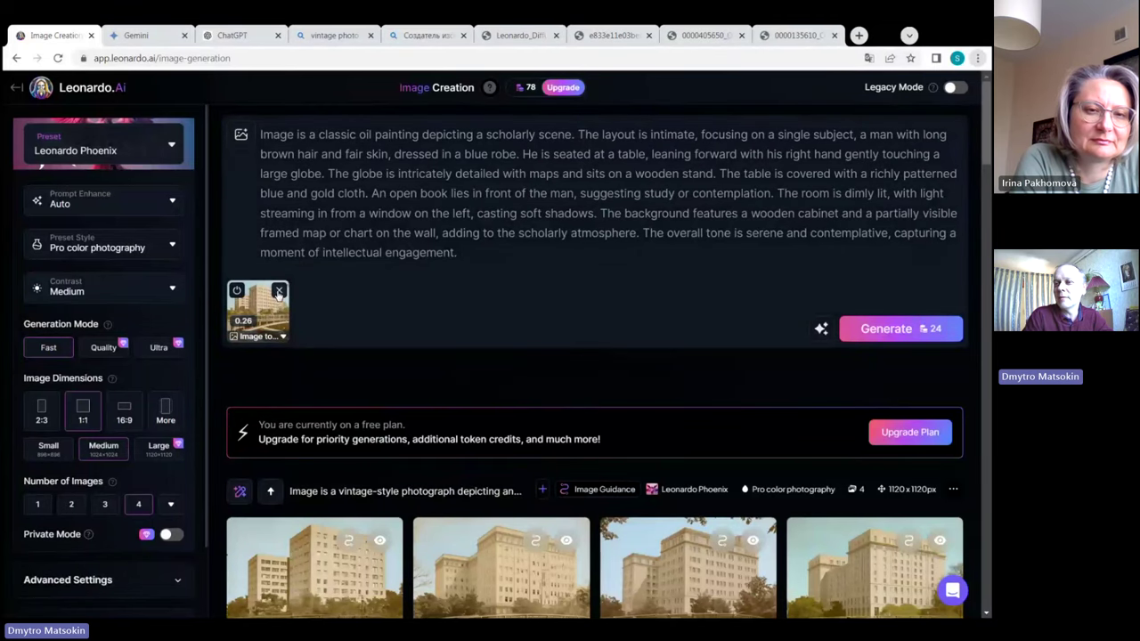
Remove the vintage building guidance image and generate four square images from the scholarly oil painting prompt with Leonardo Phoenix.
{"action": "left_click", "coordinate": [279, 292]}
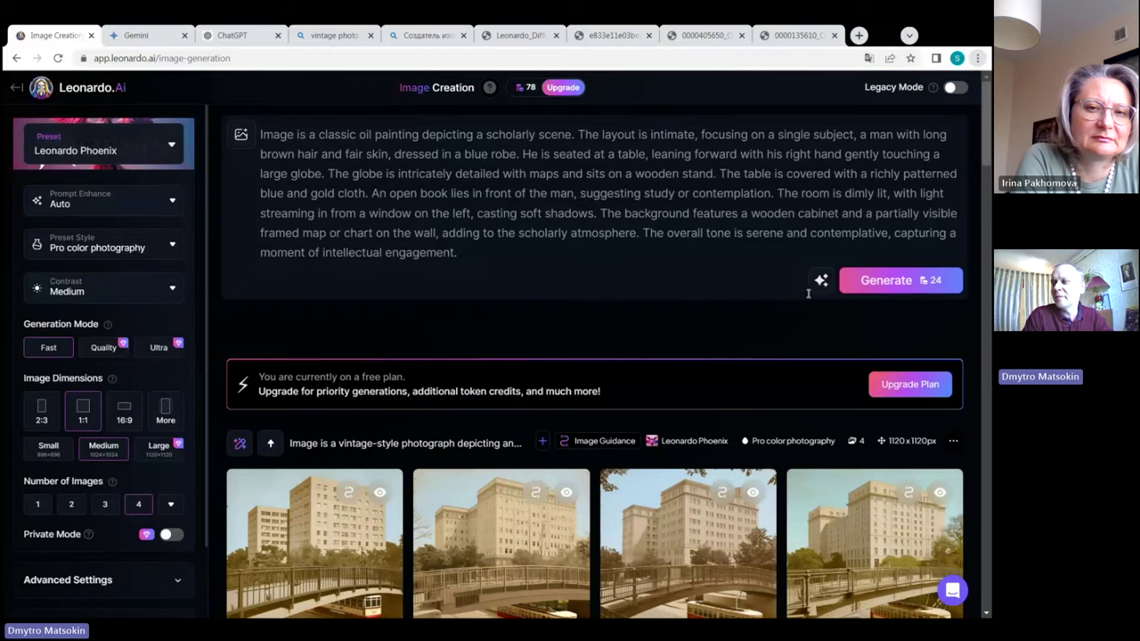
{"action": "left_click", "coordinate": [926, 285]}
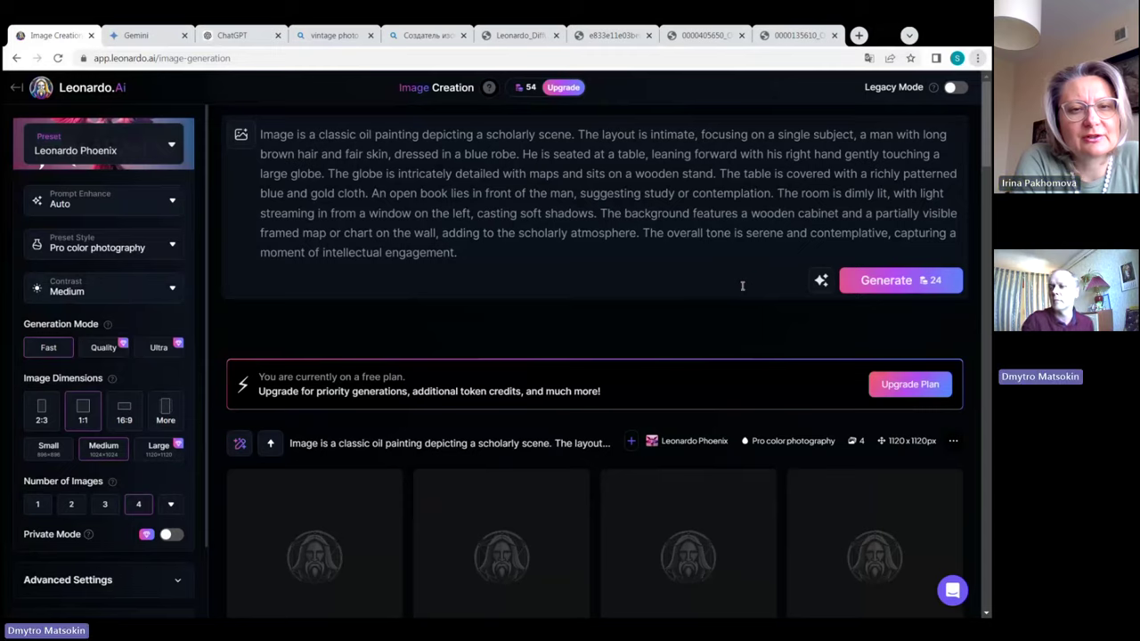
{"action": "scroll", "coordinate": [751, 309], "scroll_direction": "down", "scroll_amount": 1}
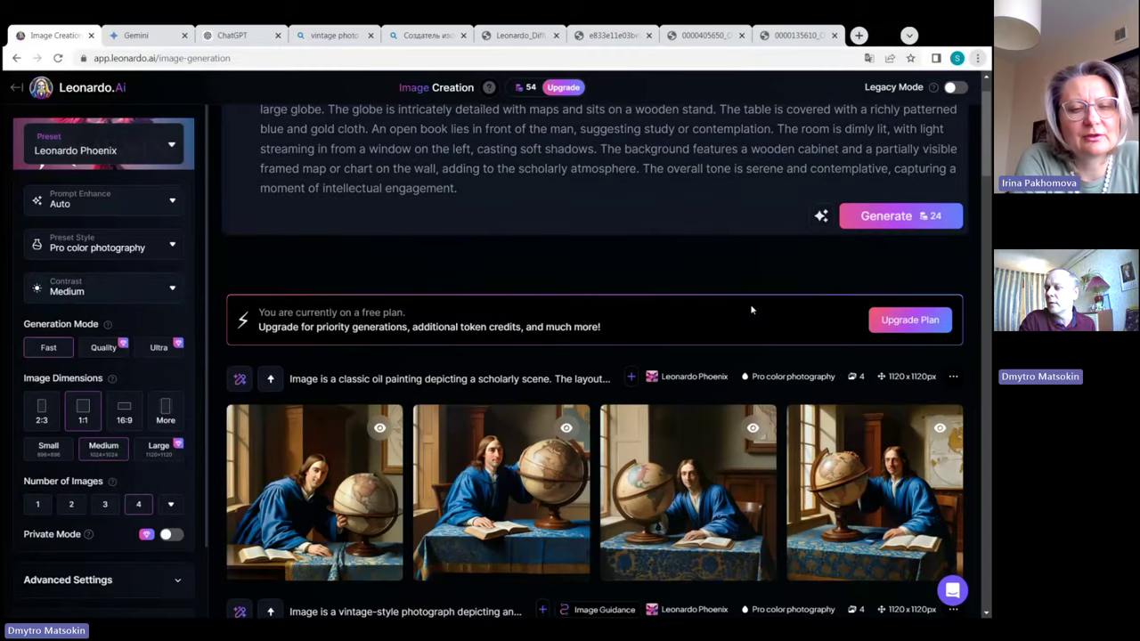
{"action": "mouse_move", "coordinate": [866, 565]}
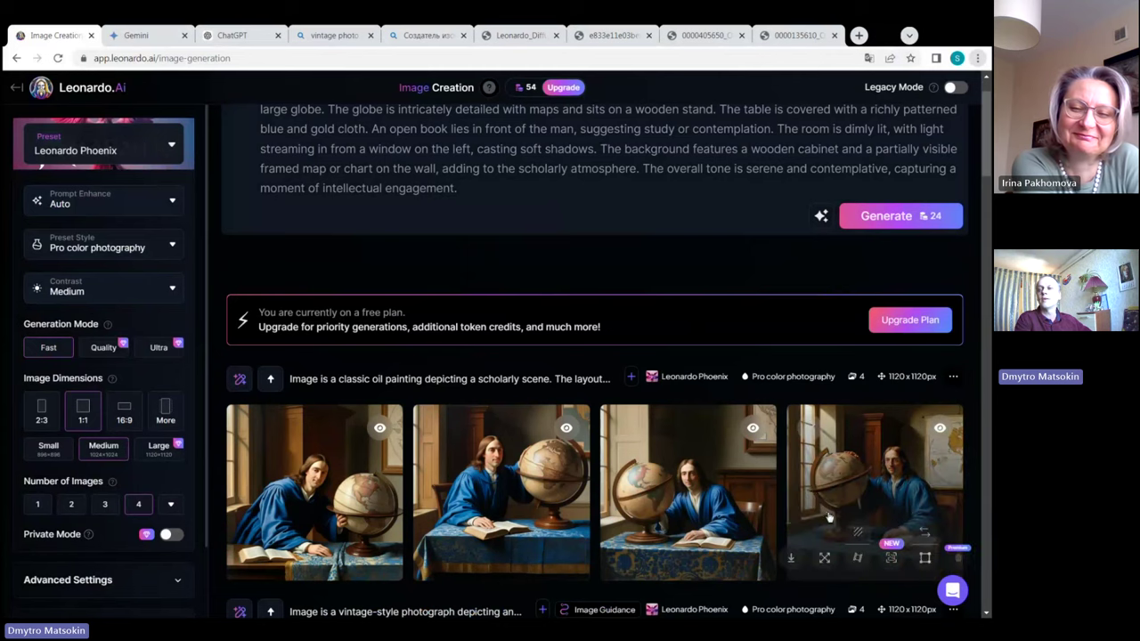
{"action": "mouse_move", "coordinate": [753, 528]}
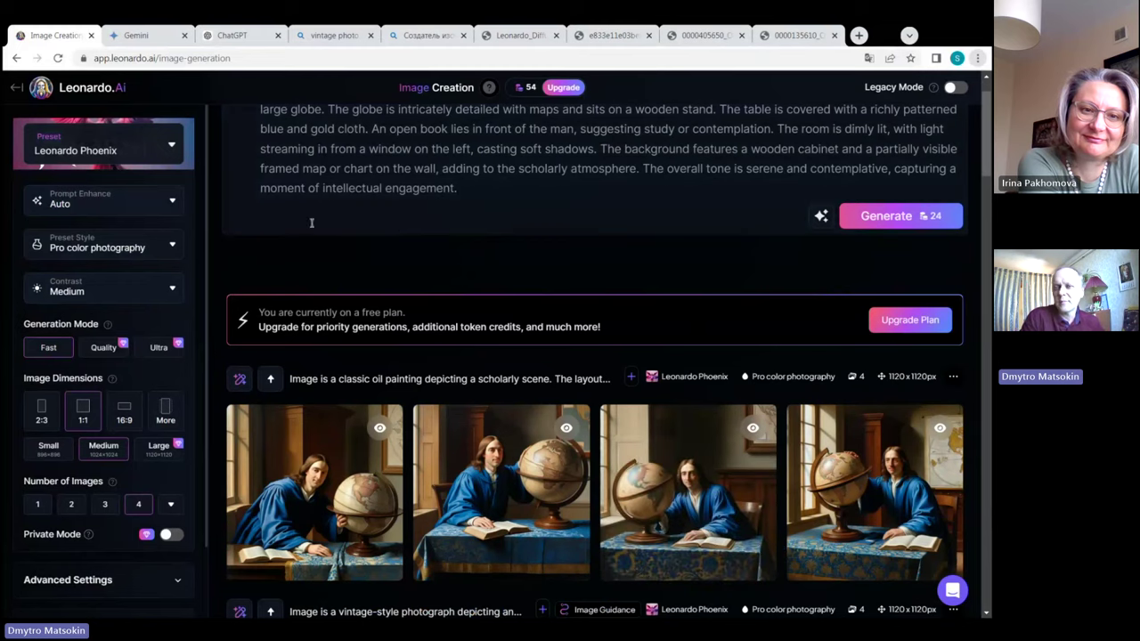
Change the preset to Stock Photography with the Stock Photo style and generate four more images from the same painting prompt.
{"action": "scroll", "coordinate": [539, 256], "scroll_direction": "up", "scroll_amount": 1}
{"action": "scroll", "coordinate": [540, 256], "scroll_direction": "down", "scroll_amount": 5}
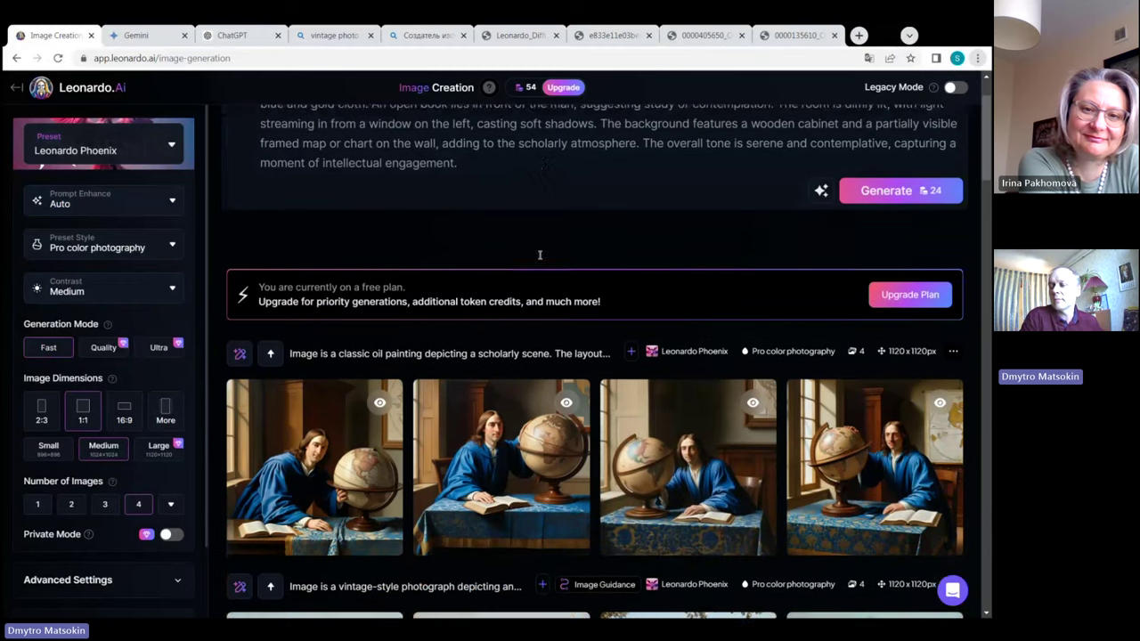
{"action": "scroll", "coordinate": [804, 348], "scroll_direction": "up", "scroll_amount": 4}
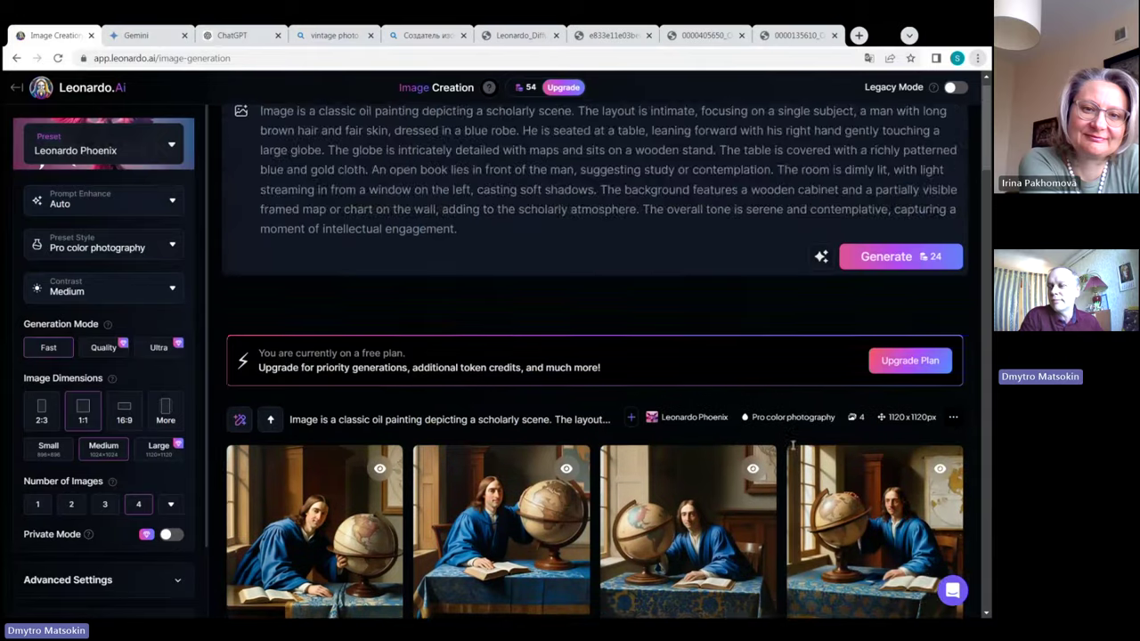
{"action": "scroll", "coordinate": [623, 312], "scroll_direction": "down", "scroll_amount": 2}
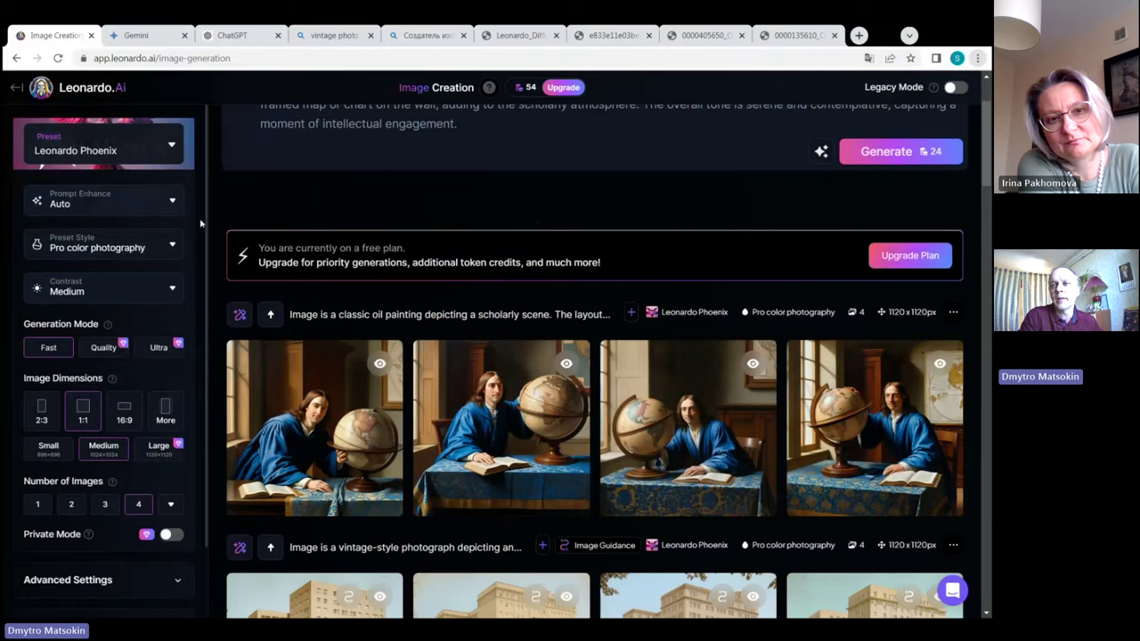
{"action": "left_click", "coordinate": [173, 149]}
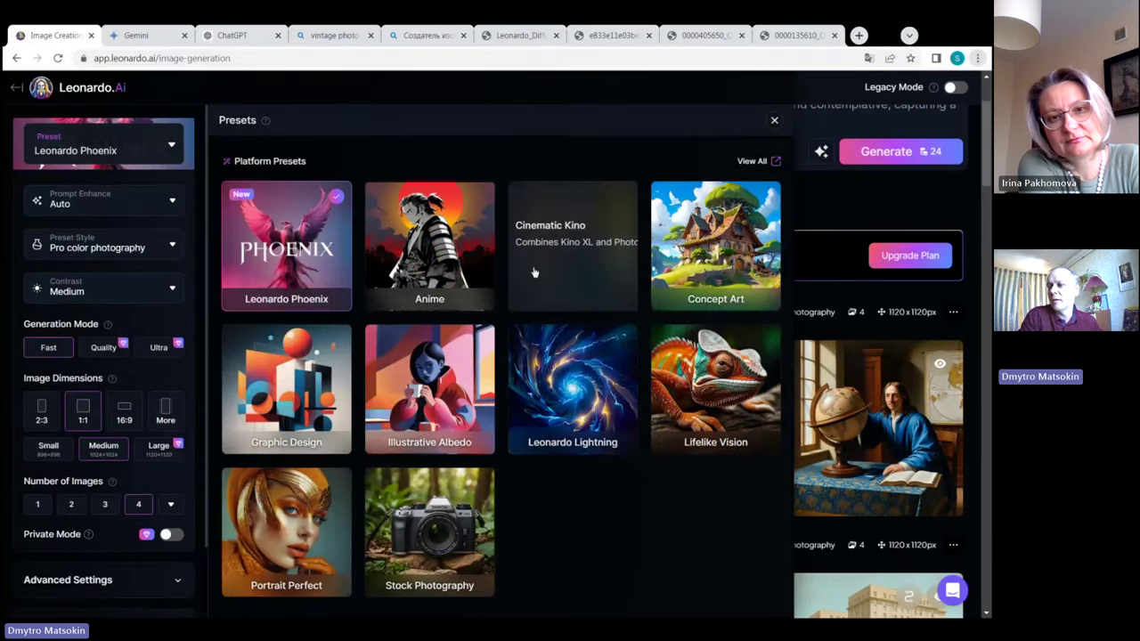
{"action": "left_click", "coordinate": [434, 518]}
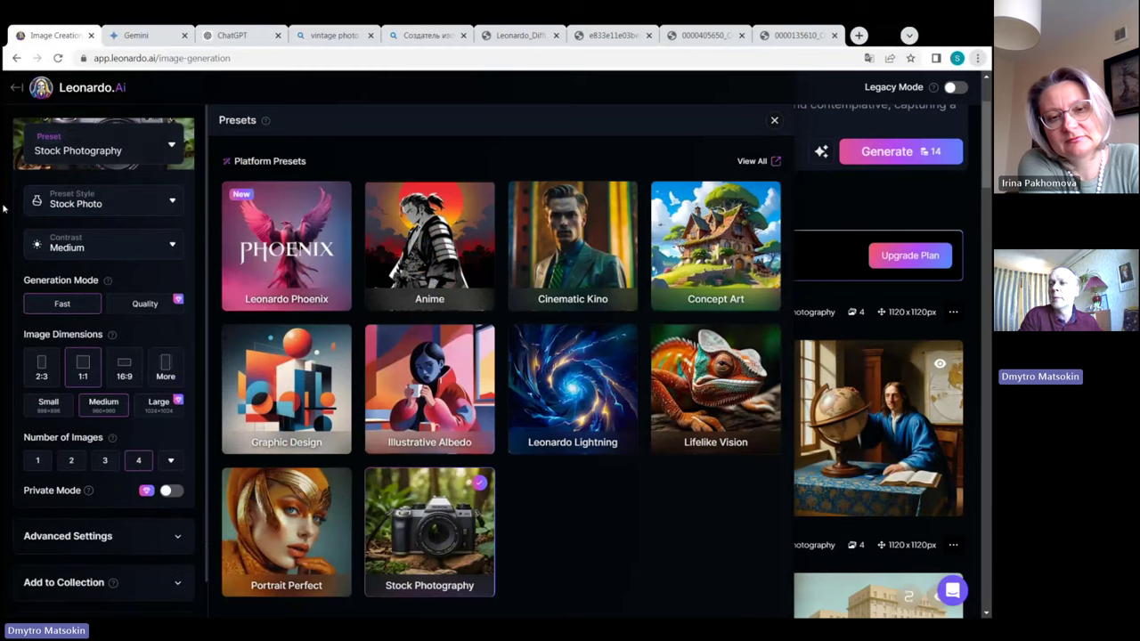
{"action": "left_click", "coordinate": [173, 204]}
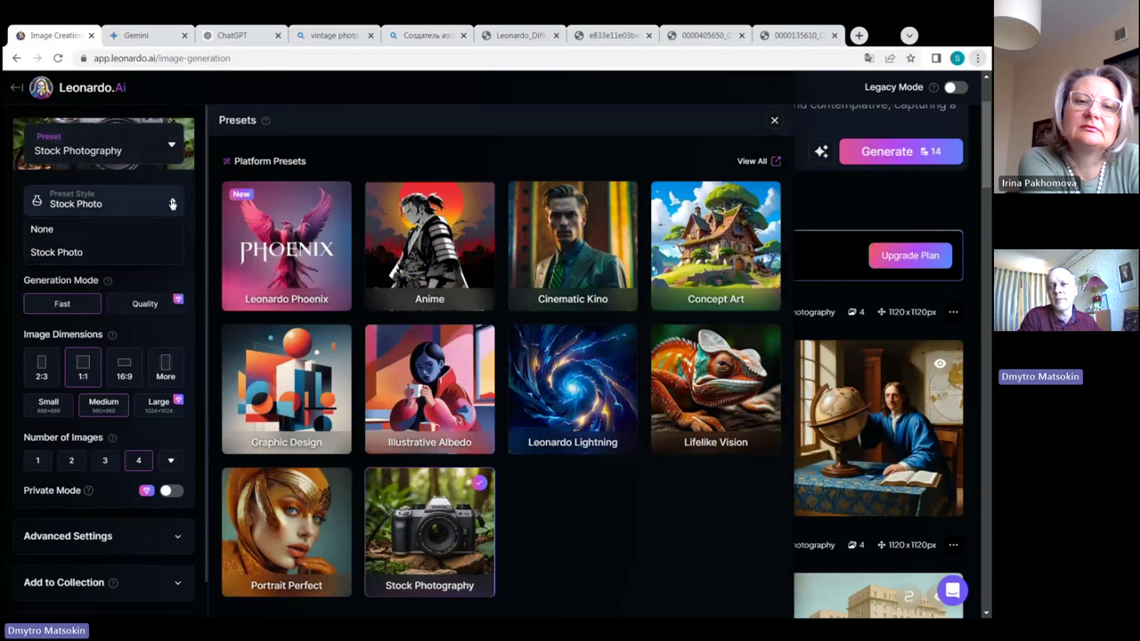
{"action": "left_click", "coordinate": [173, 204]}
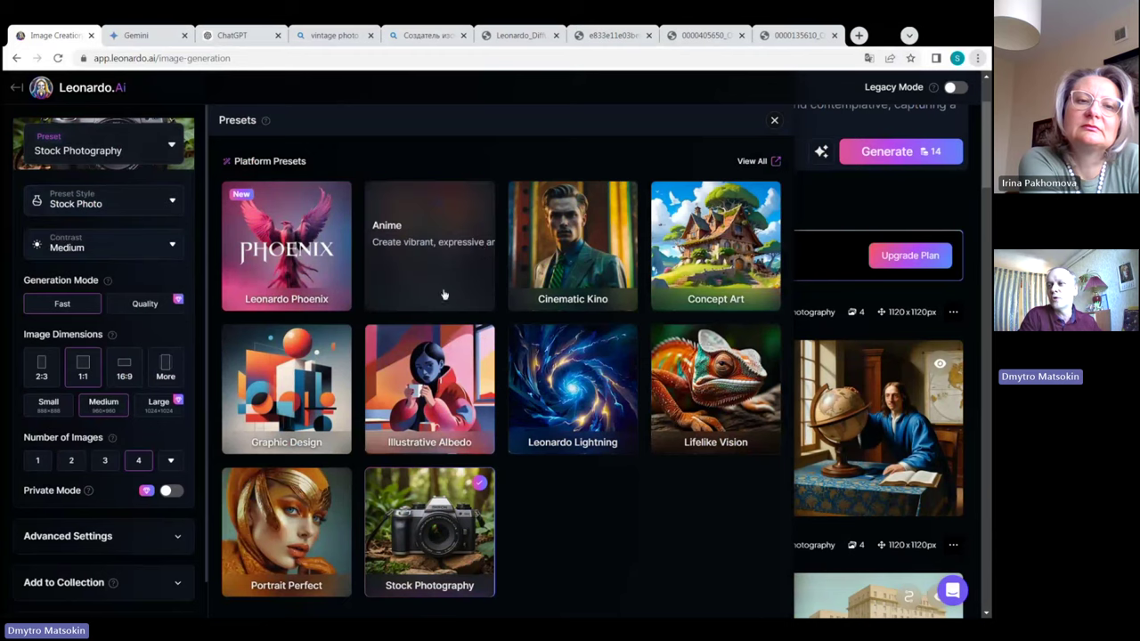
{"action": "left_click", "coordinate": [774, 122]}
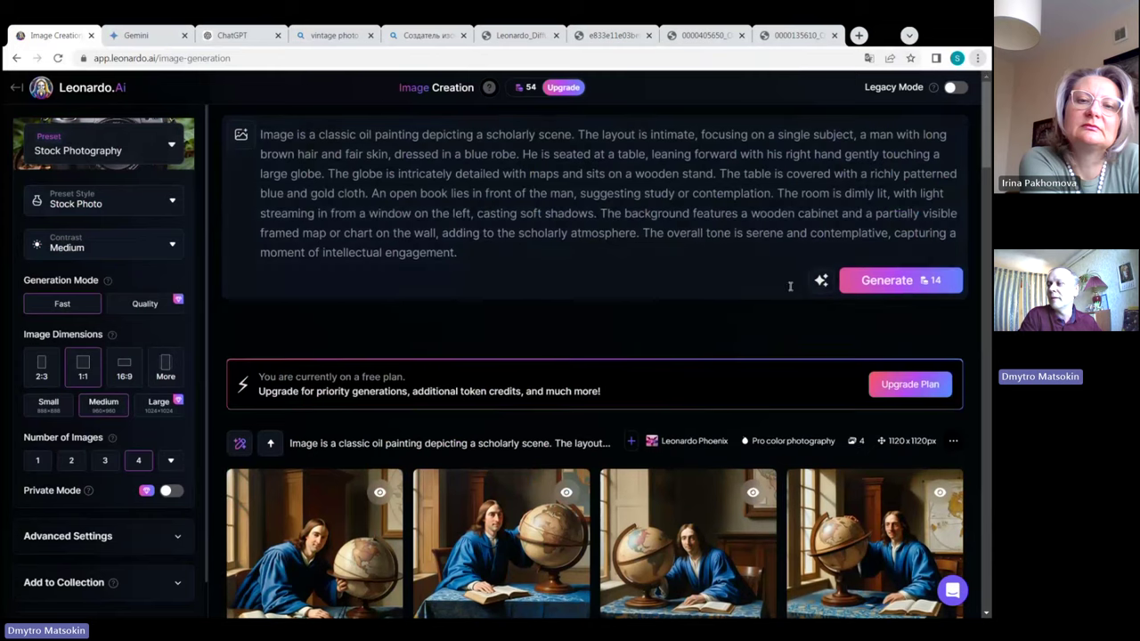
{"action": "left_click", "coordinate": [906, 285]}
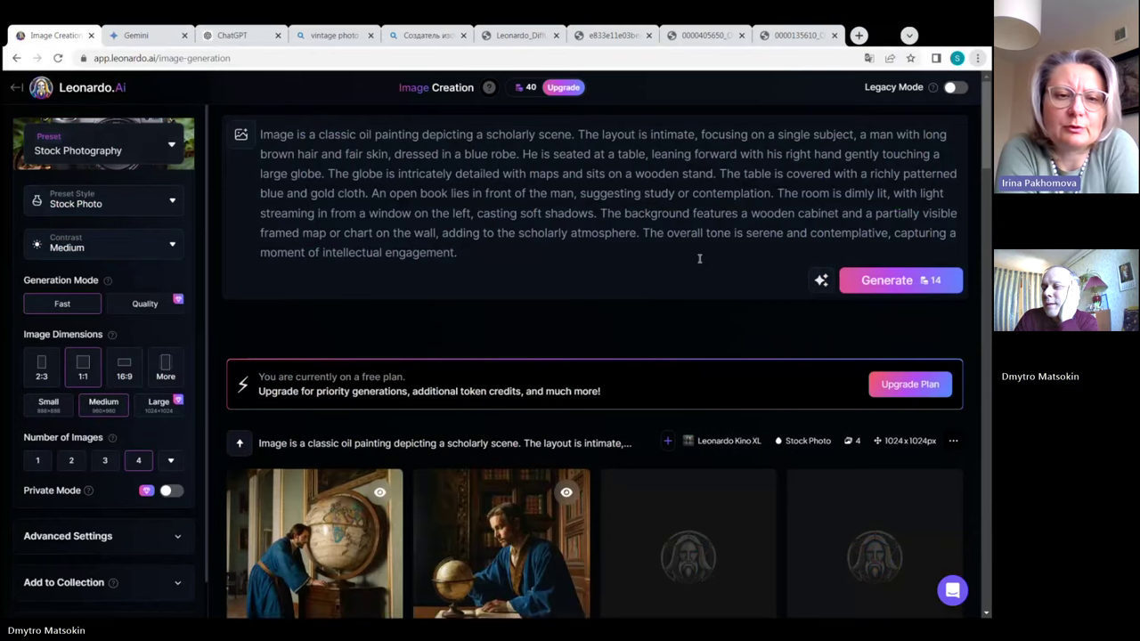
Examine the new Stock Photo set, enlarging the second image of the man with the globe and closing it.
{"action": "scroll", "coordinate": [700, 260], "scroll_direction": "down", "scroll_amount": 2}
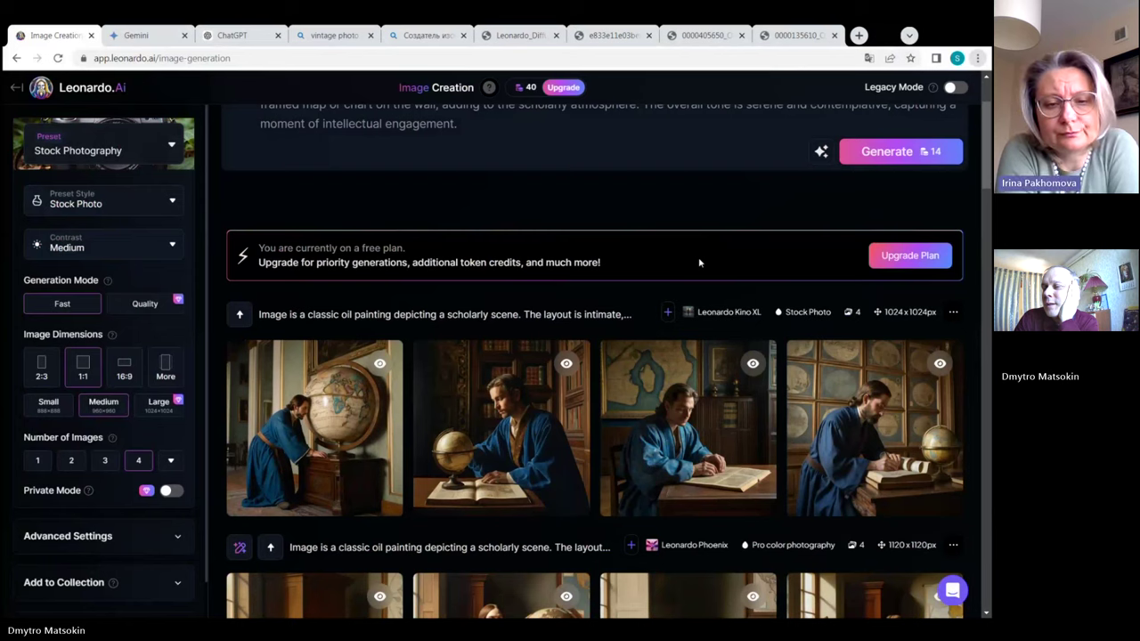
{"action": "mouse_move", "coordinate": [328, 435]}
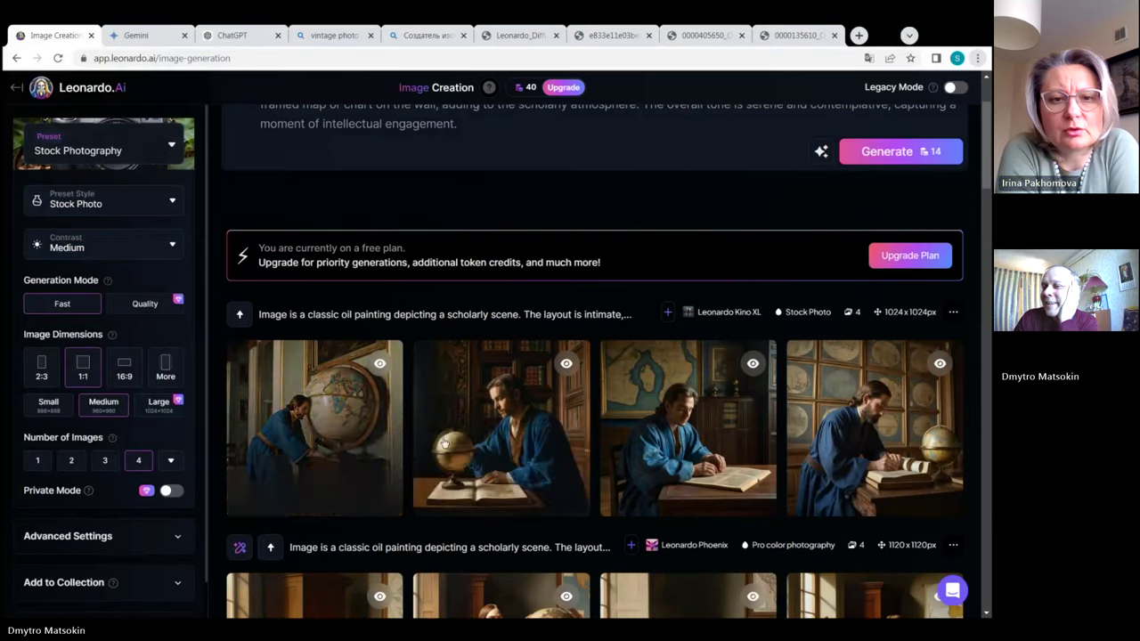
{"action": "left_click", "coordinate": [498, 407]}
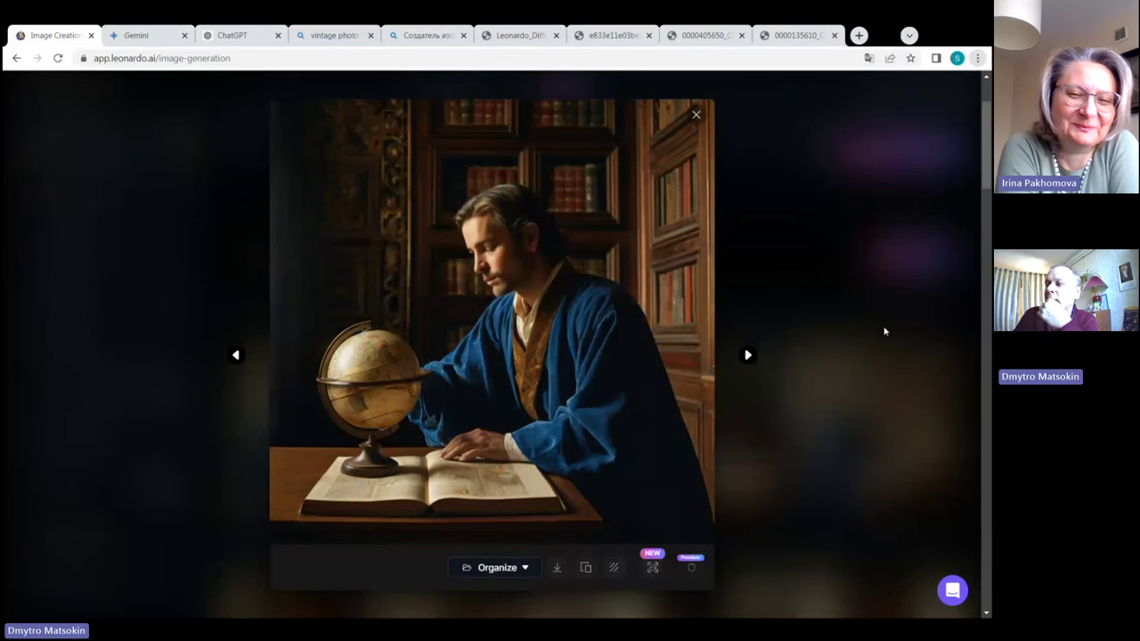
{"action": "left_click", "coordinate": [815, 149]}
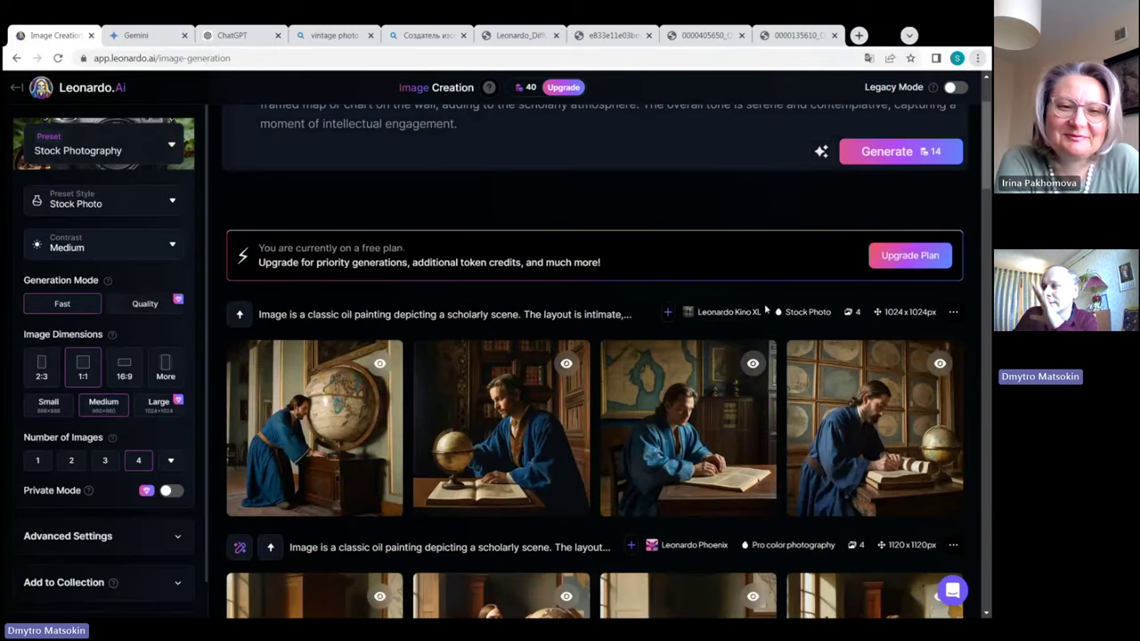
Describe the uploaded Leonardo_Diffusion_XL_Photograph_of_Winston_Churchill_speaking_3 (1).jpg with AI and generate four images from the resulting prompt.
{"action": "scroll", "coordinate": [763, 306], "scroll_direction": "up", "scroll_amount": 2}
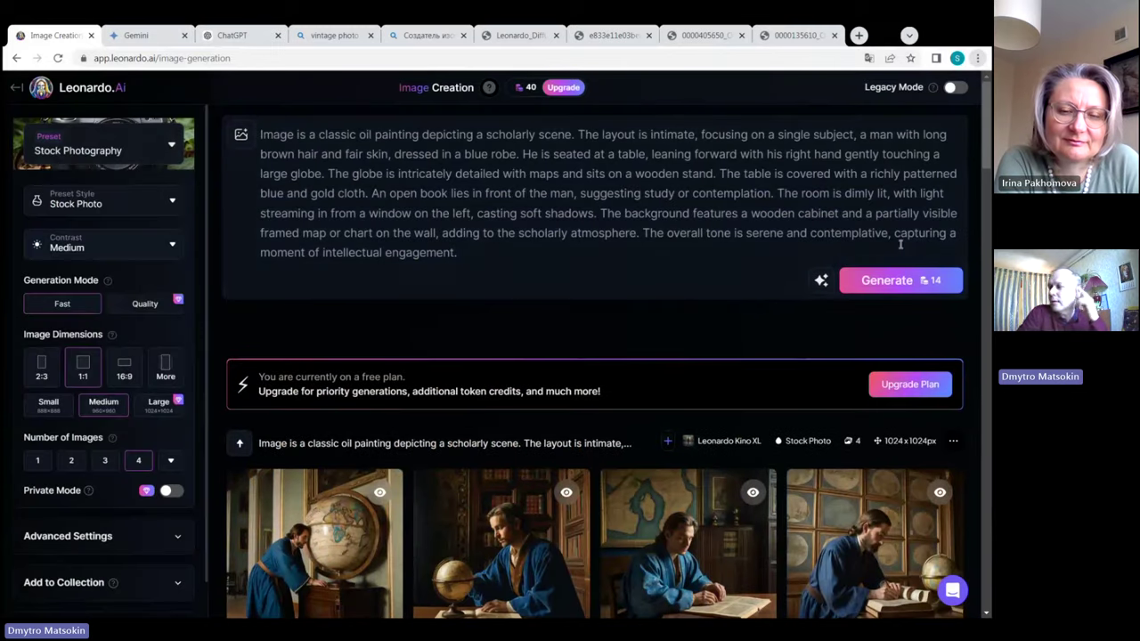
{"action": "left_click", "coordinate": [821, 283]}
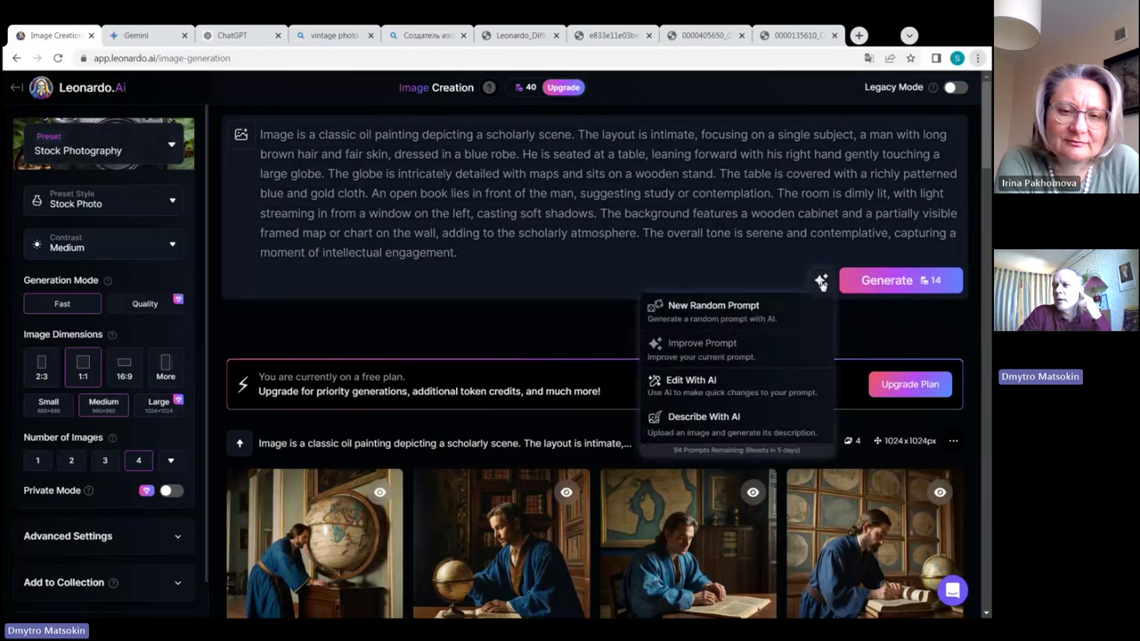
{"action": "left_click", "coordinate": [710, 426]}
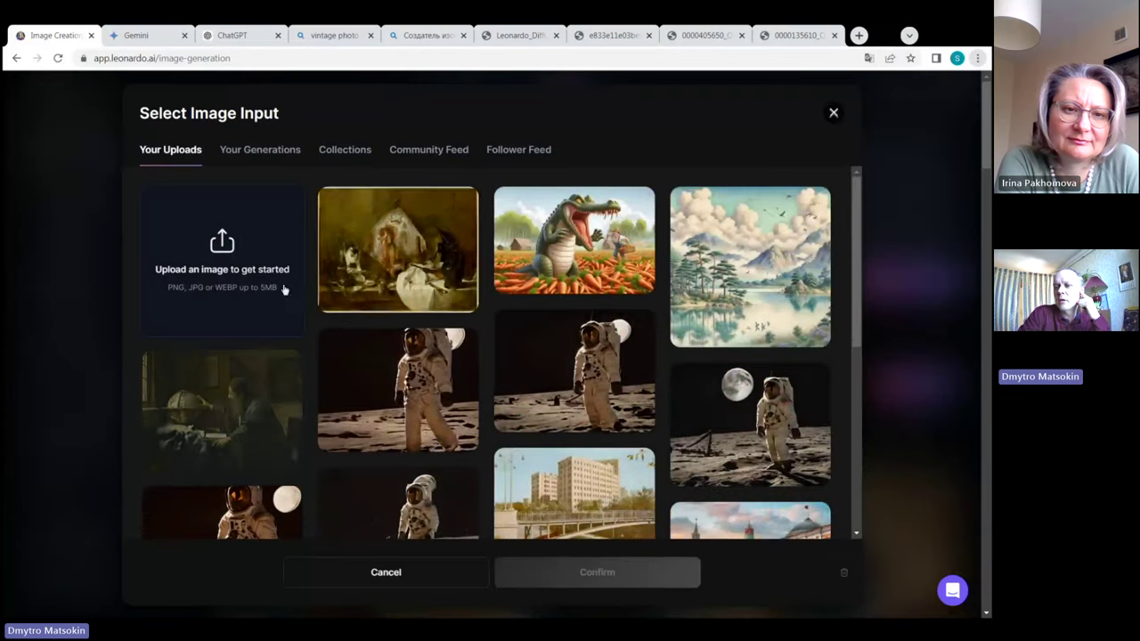
{"action": "scroll", "coordinate": [338, 324], "scroll_direction": "down", "scroll_amount": 5}
{"action": "scroll", "coordinate": [268, 294], "scroll_direction": "up", "scroll_amount": 5}
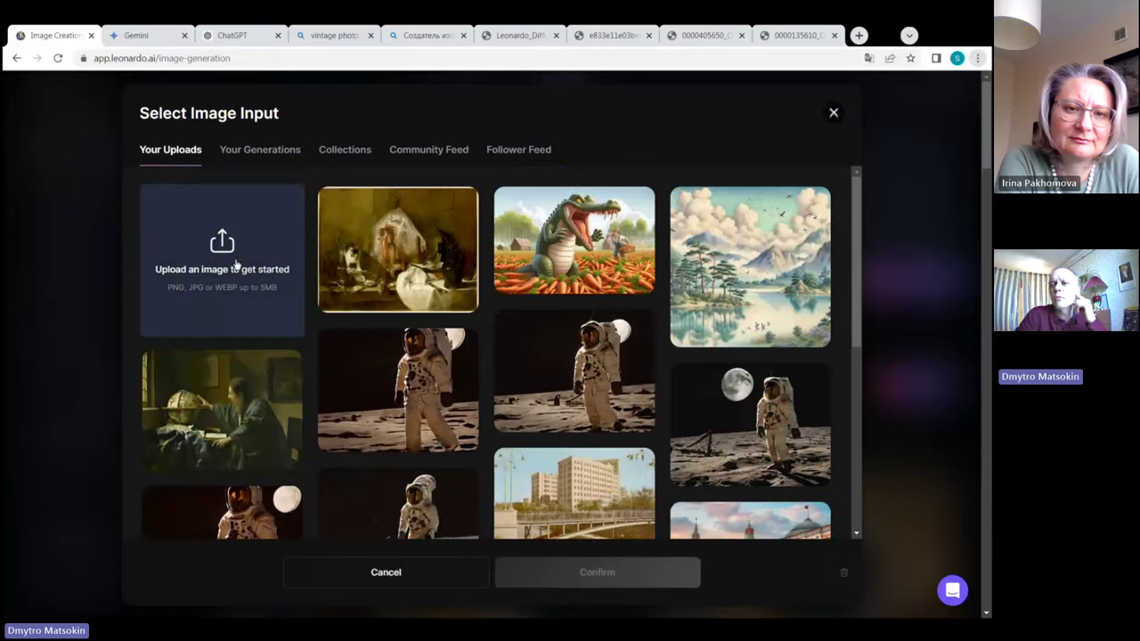
{"action": "left_click", "coordinate": [223, 258]}
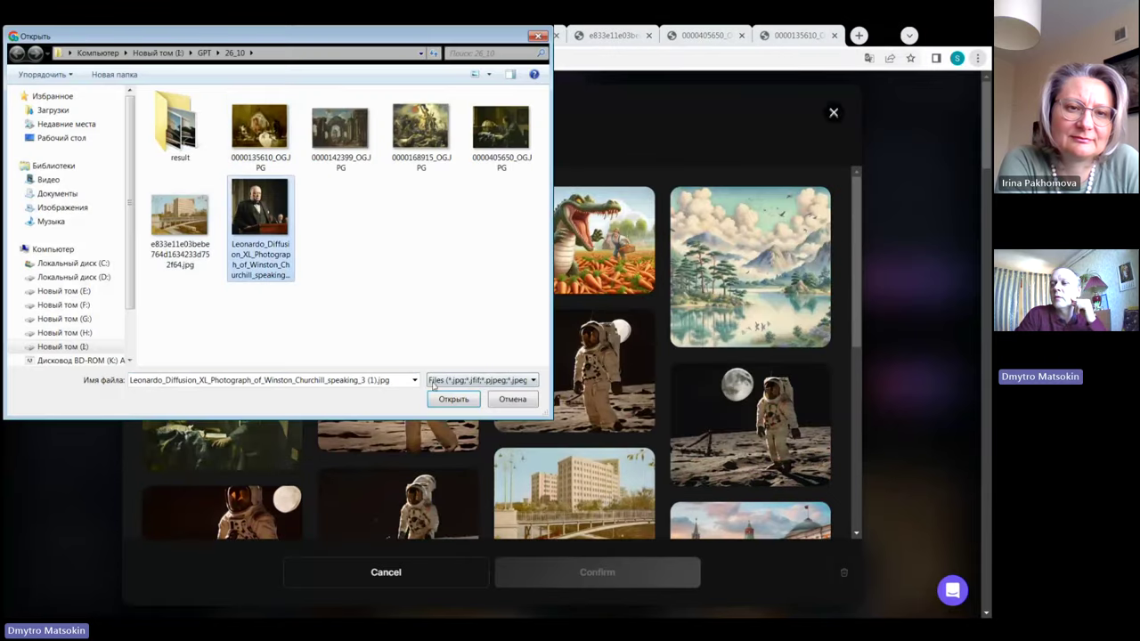
{"action": "left_click", "coordinate": [454, 399]}
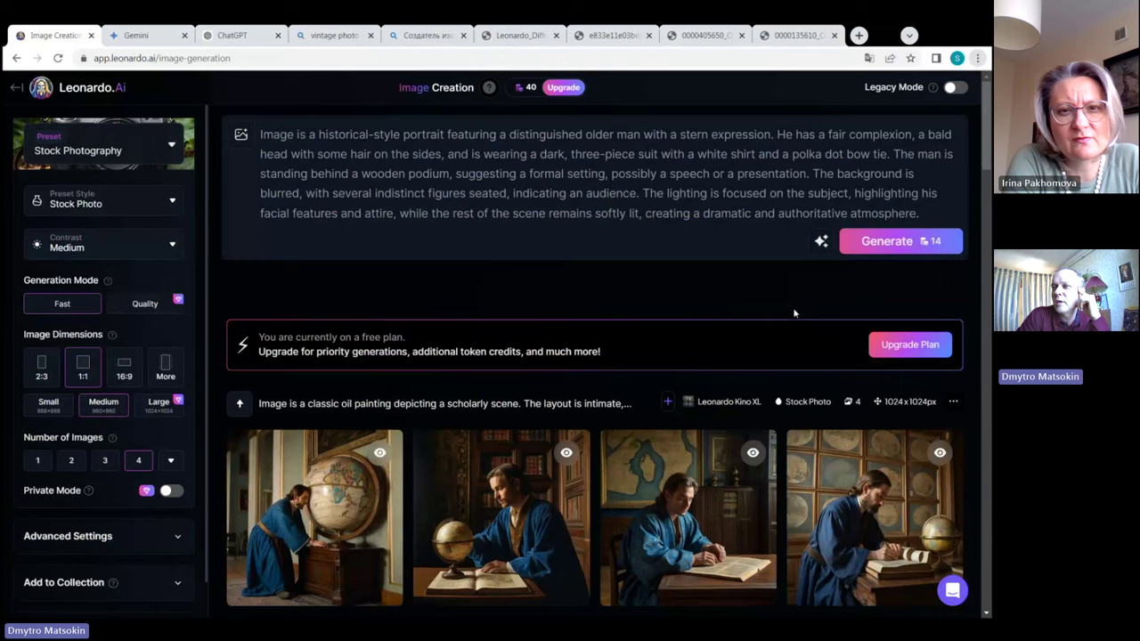
{"action": "left_click", "coordinate": [909, 250]}
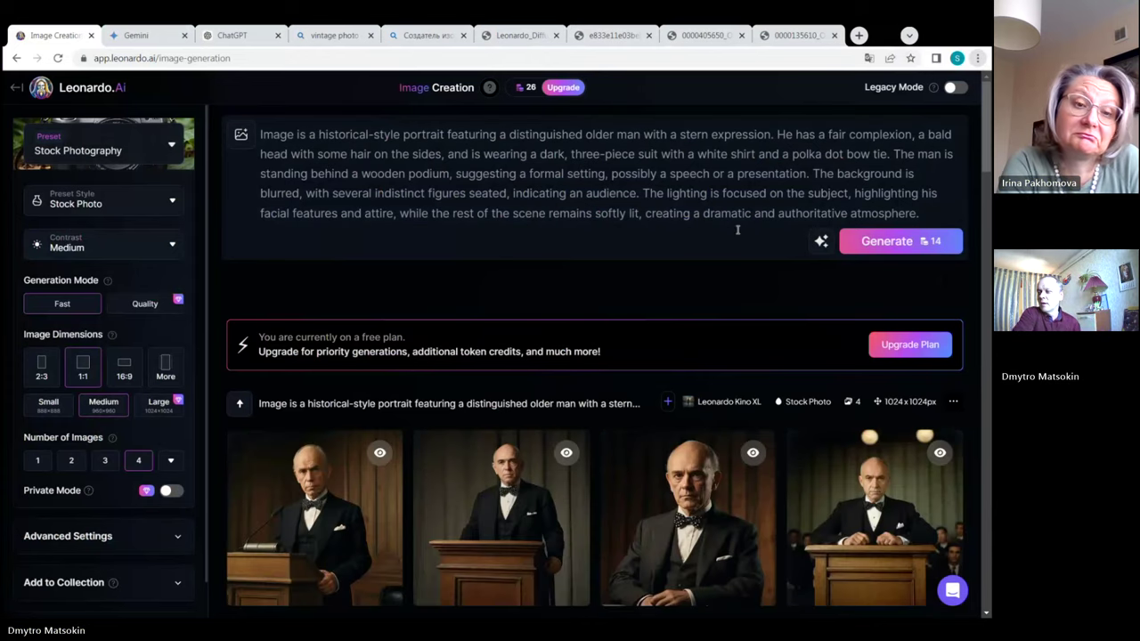
{"action": "scroll", "coordinate": [738, 235], "scroll_direction": "down", "scroll_amount": 1}
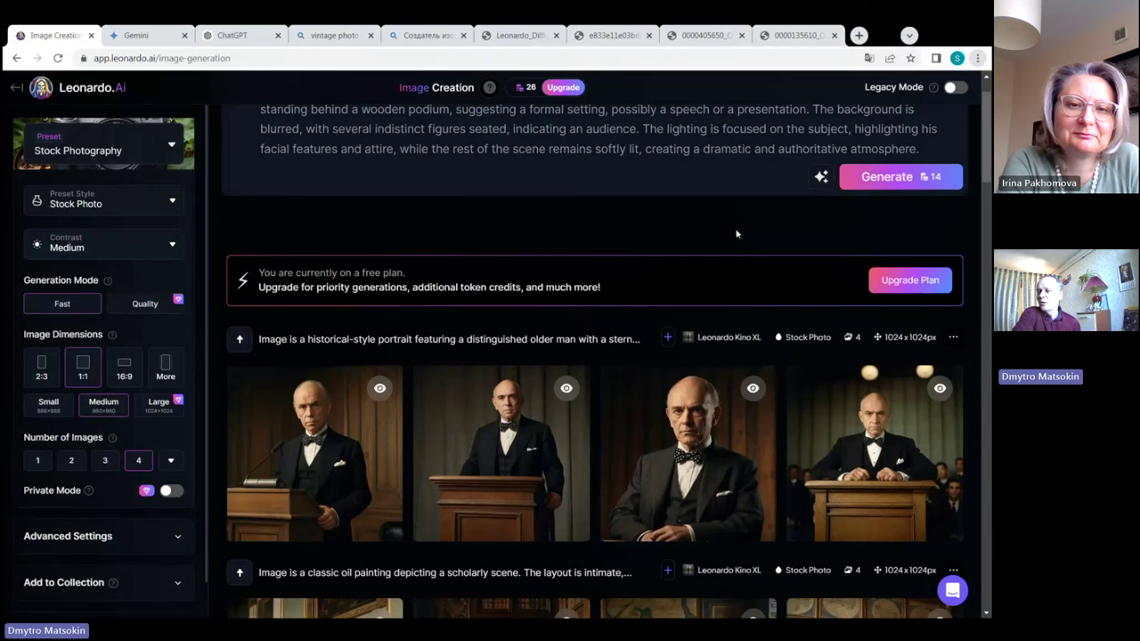